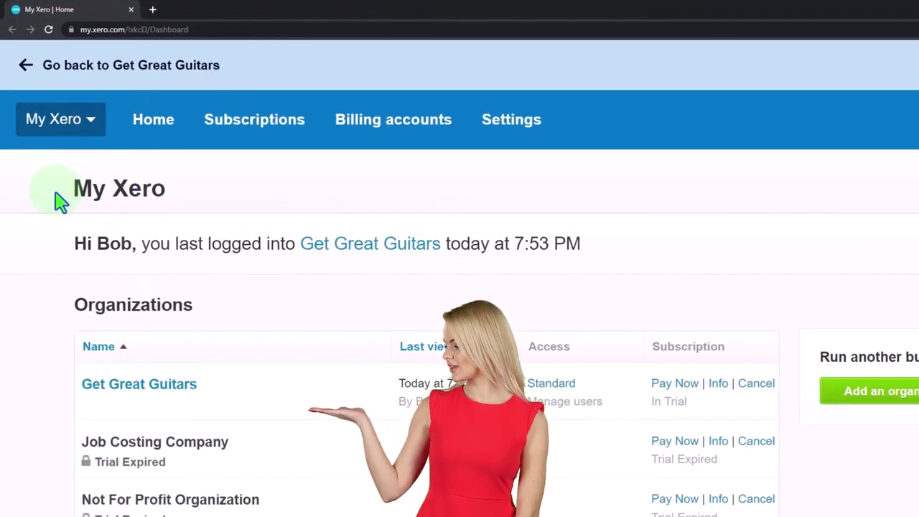
- Open the Get Great Guitars organization and duplicate its dashboard into two additional browser tabs
click(121, 389)
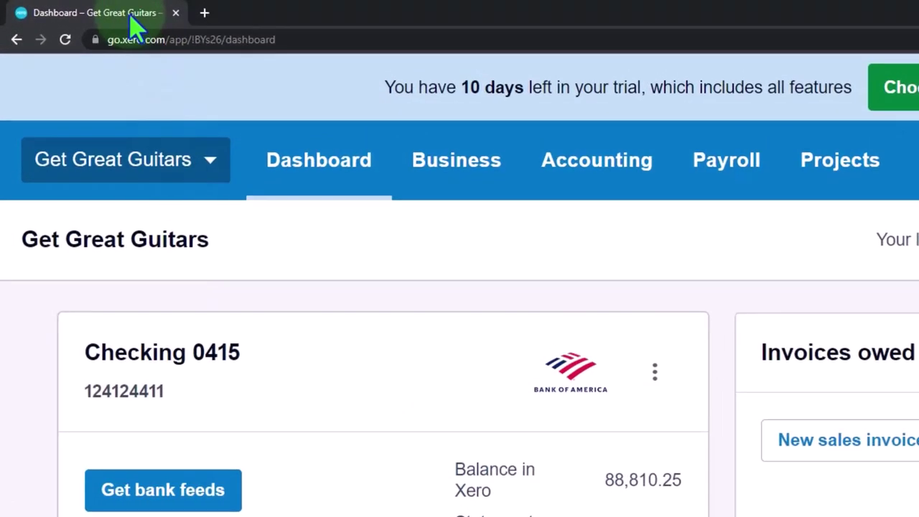
right_click(131, 18)
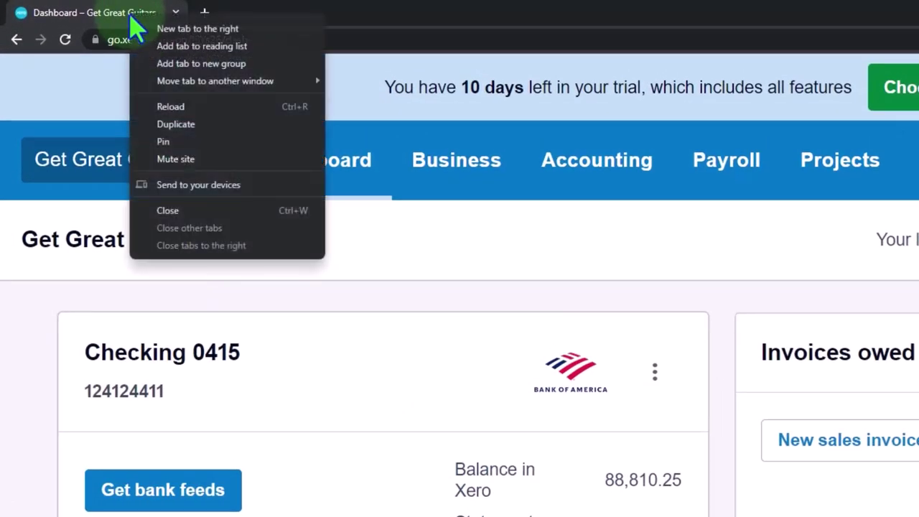
click(222, 128)
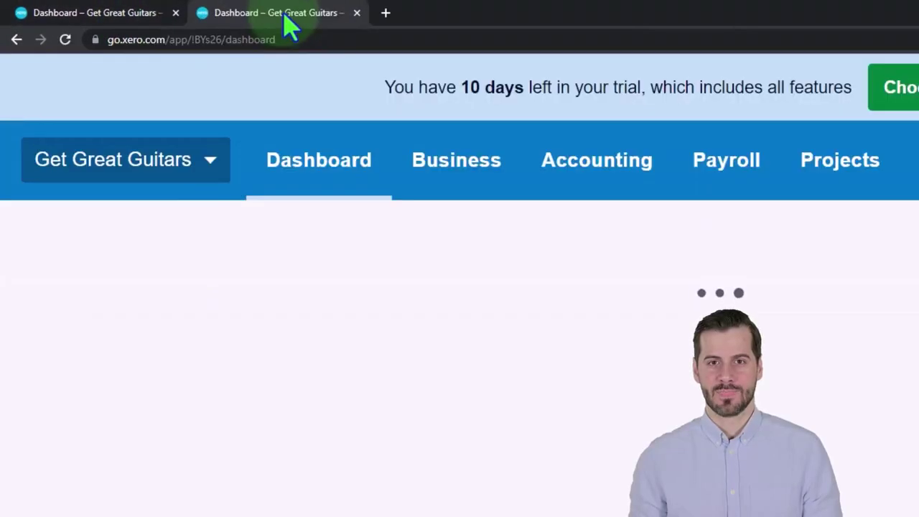
right_click(285, 19)
click(380, 123)
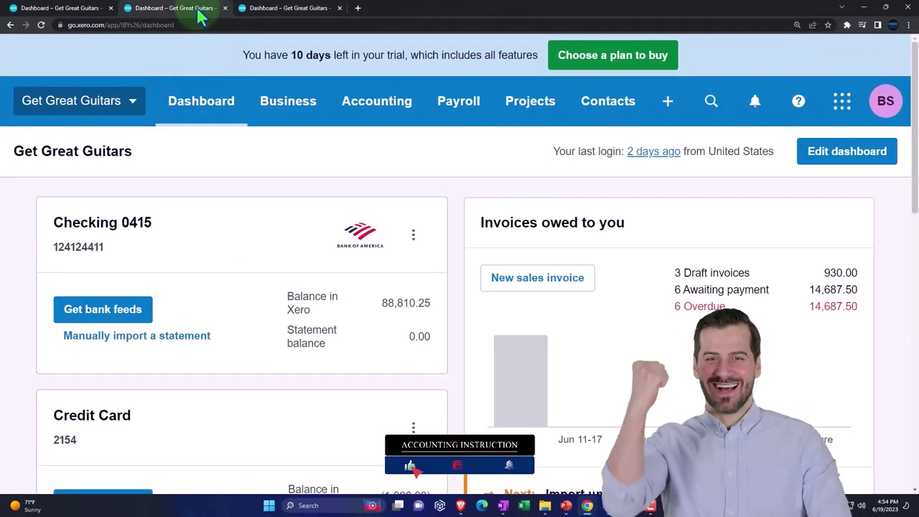
- Open the Balance Sheet report in the second browser tab
click(201, 18)
click(369, 119)
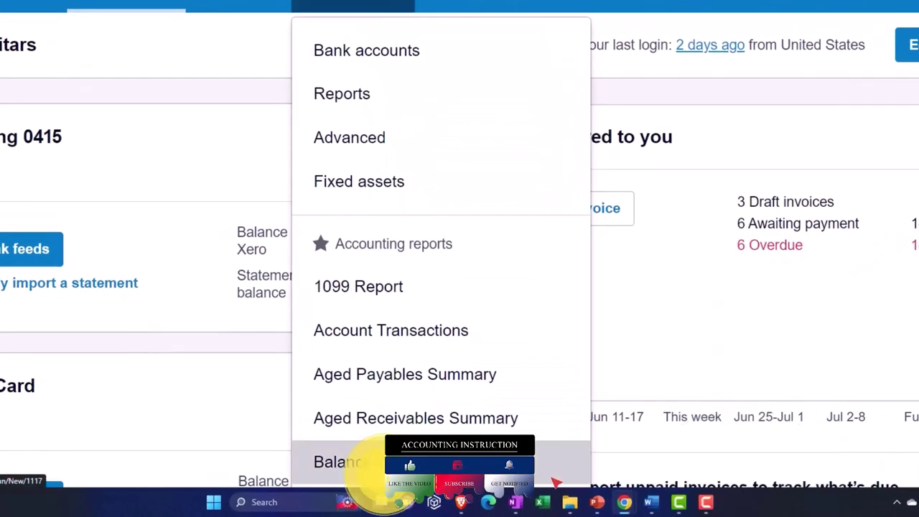
click(555, 480)
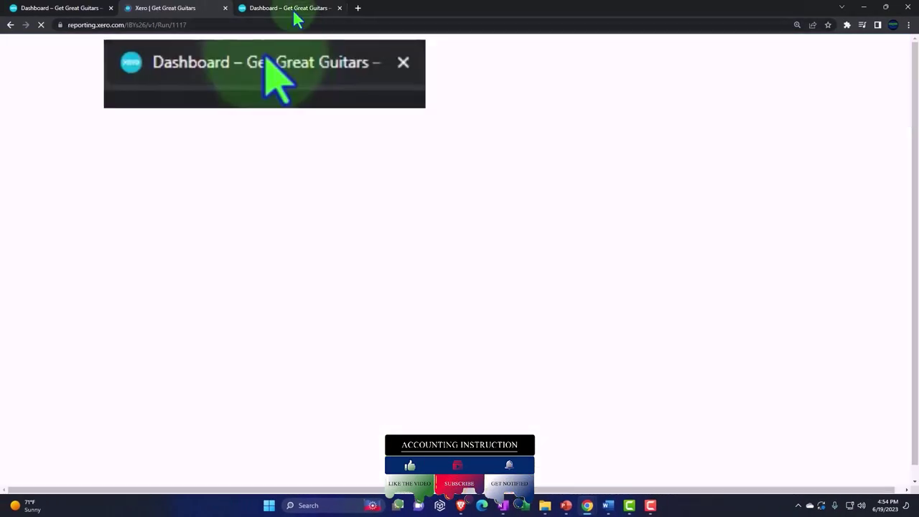
- Open the Income Statement (Profit and Loss) report in the third browser tab
click(375, 98)
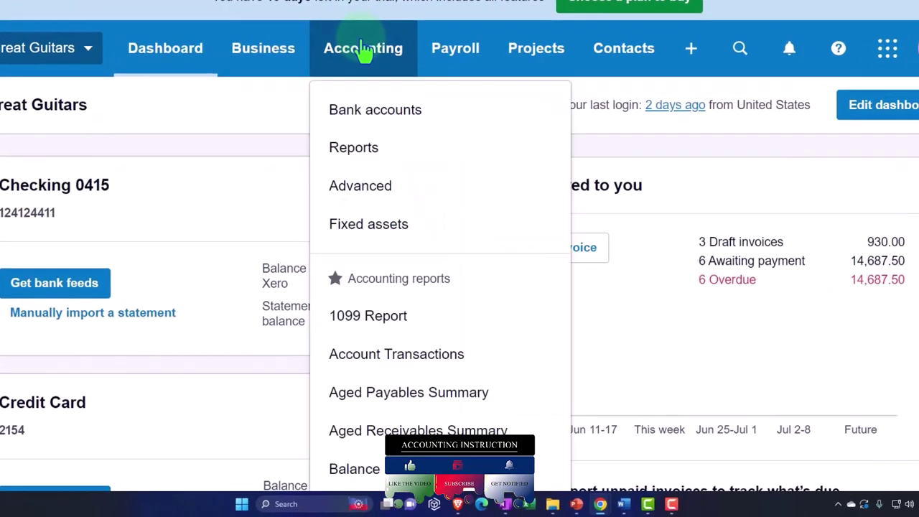
scroll(356, 248, down, 4)
click(380, 281)
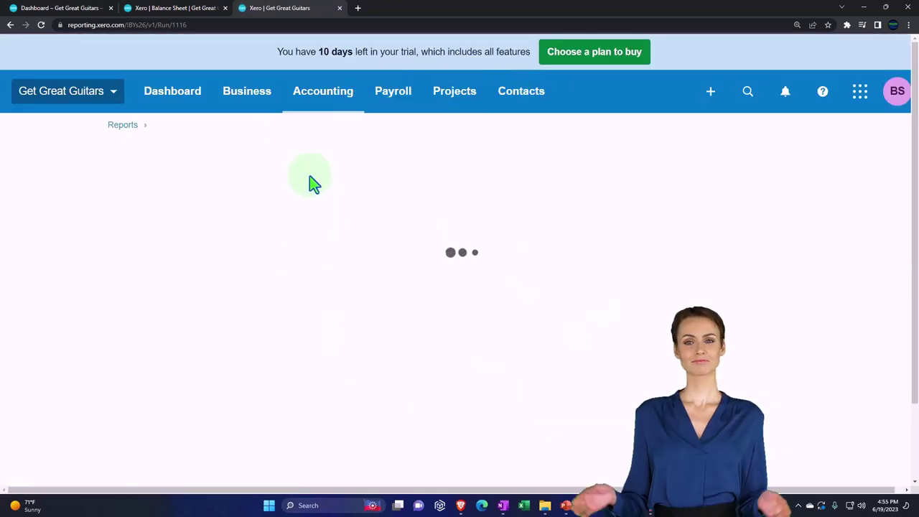
- Return to the Balance Sheet, set its custom date to Jan 31, 2023, and update the report
click(190, 13)
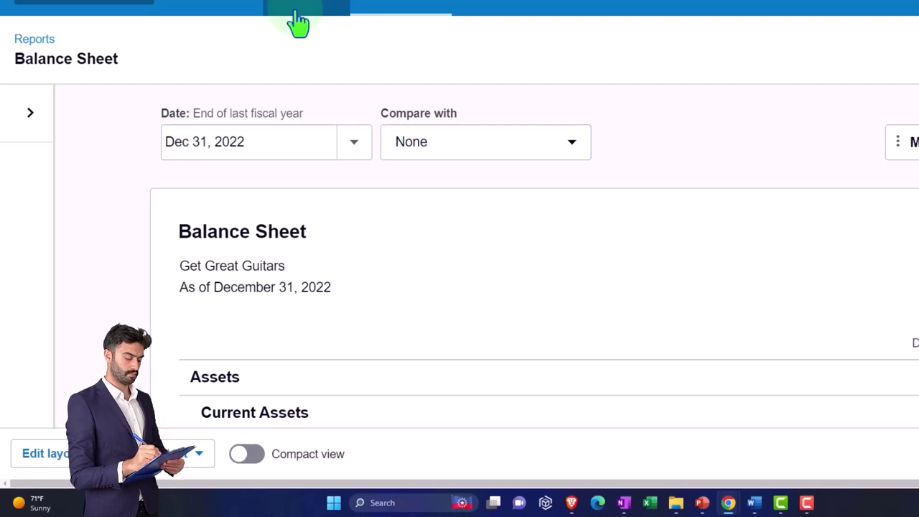
click(299, 22)
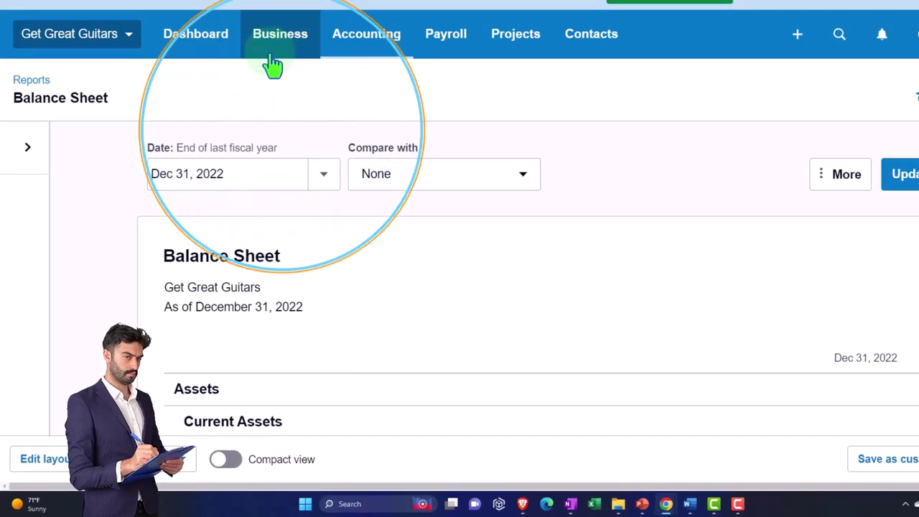
scroll(263, 96, down, 1)
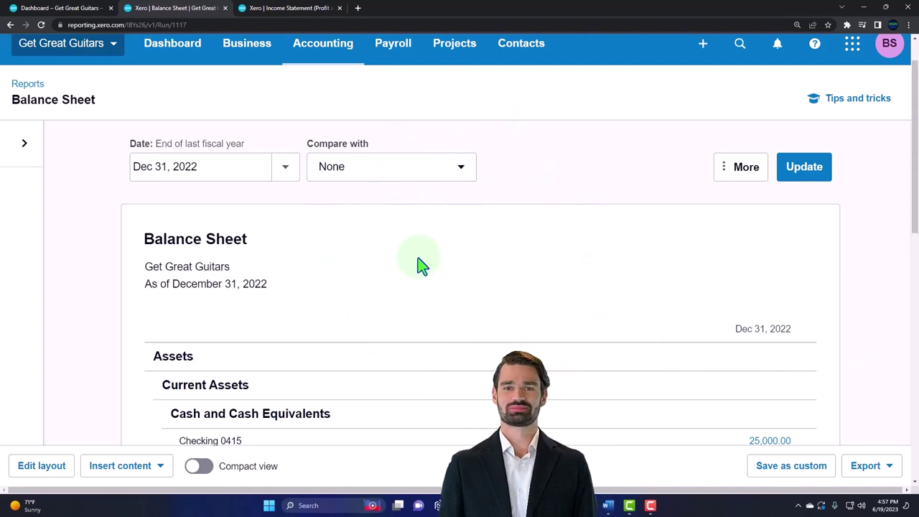
click(288, 170)
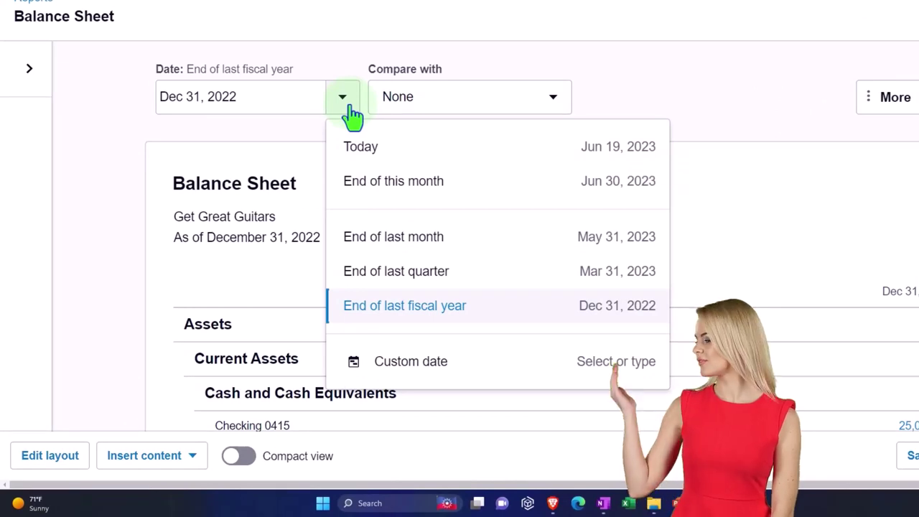
click(388, 363)
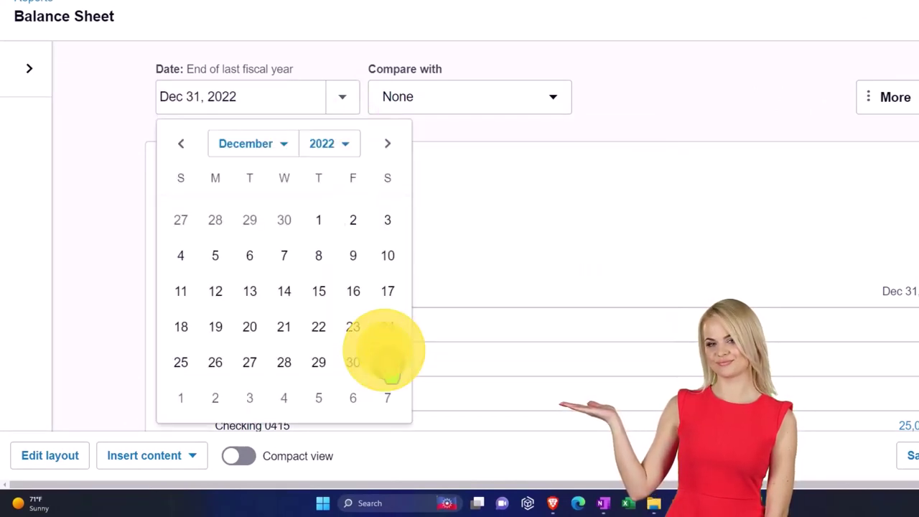
click(285, 148)
click(288, 165)
click(337, 158)
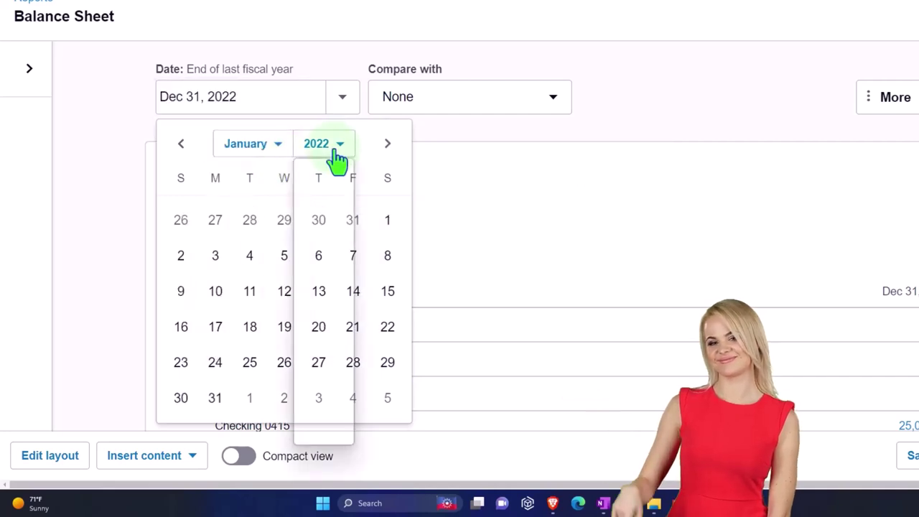
click(328, 310)
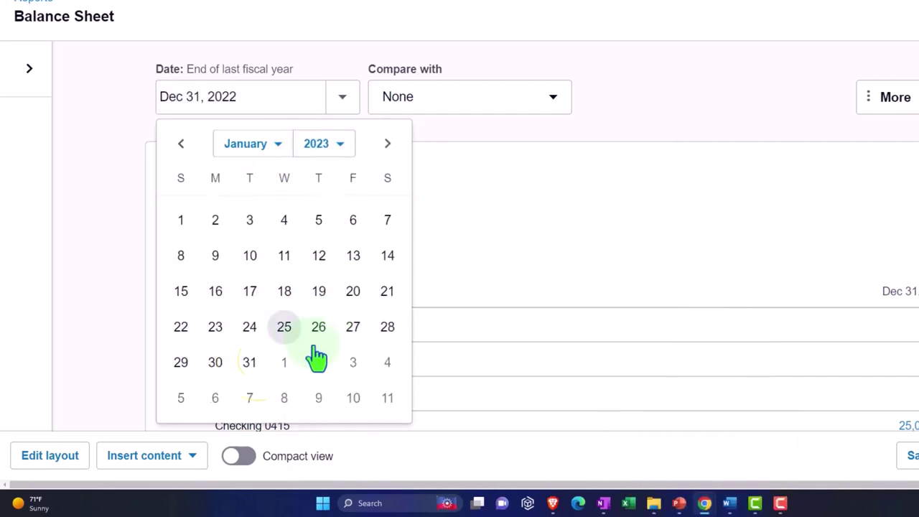
click(249, 362)
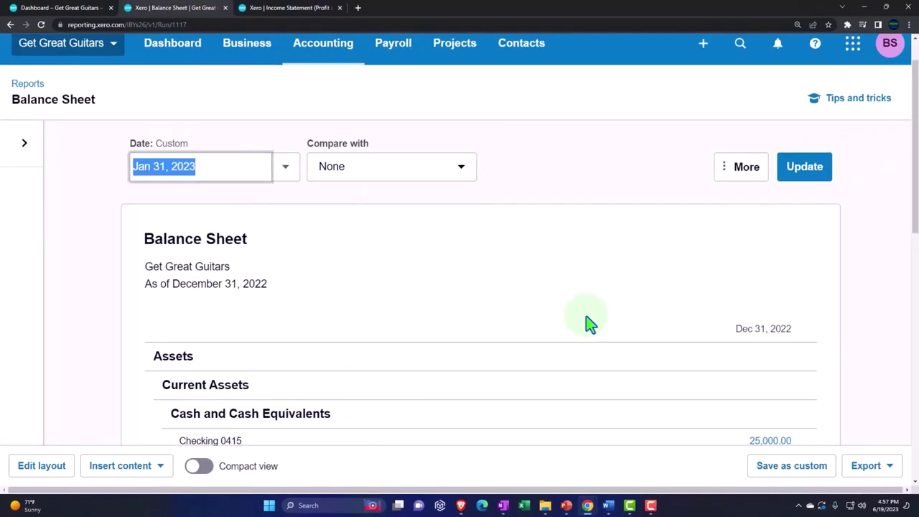
click(802, 172)
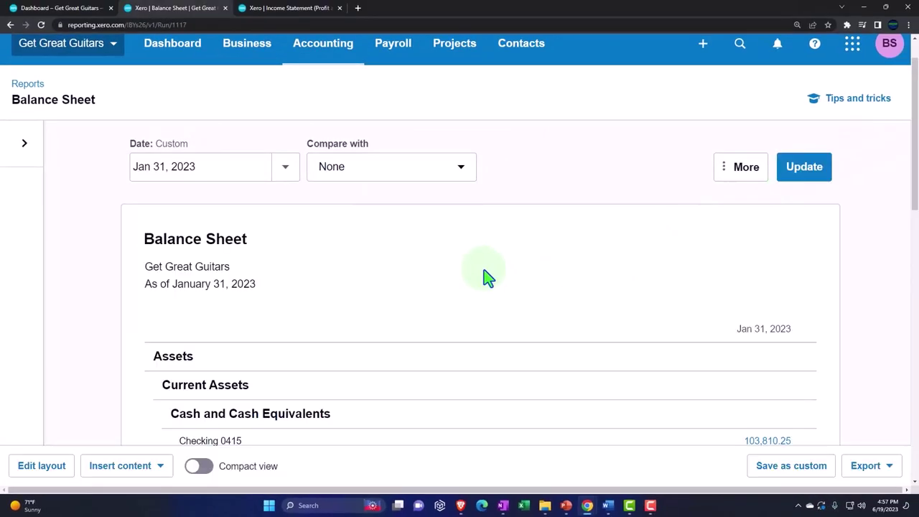
- Examine the Balance Sheet from current and fixed assets through liabilities and equity
scroll(484, 273, down, 3)
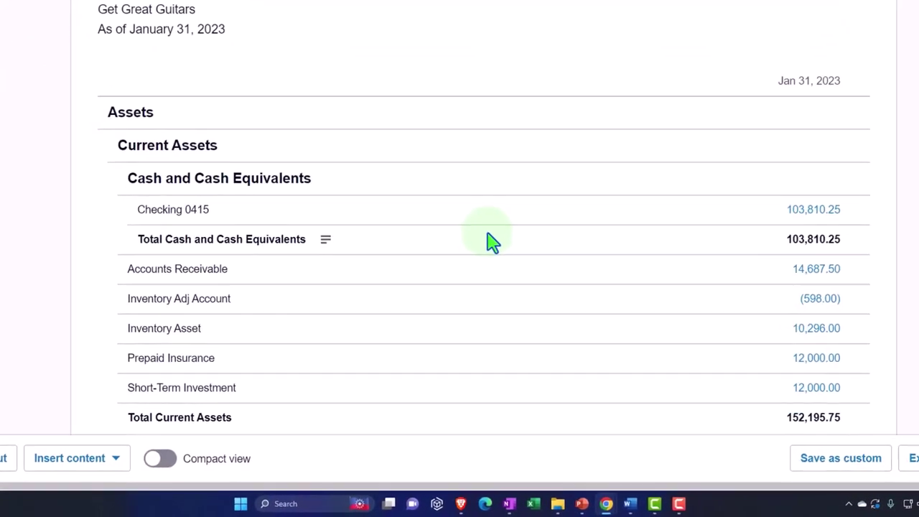
scroll(491, 239, down, 4)
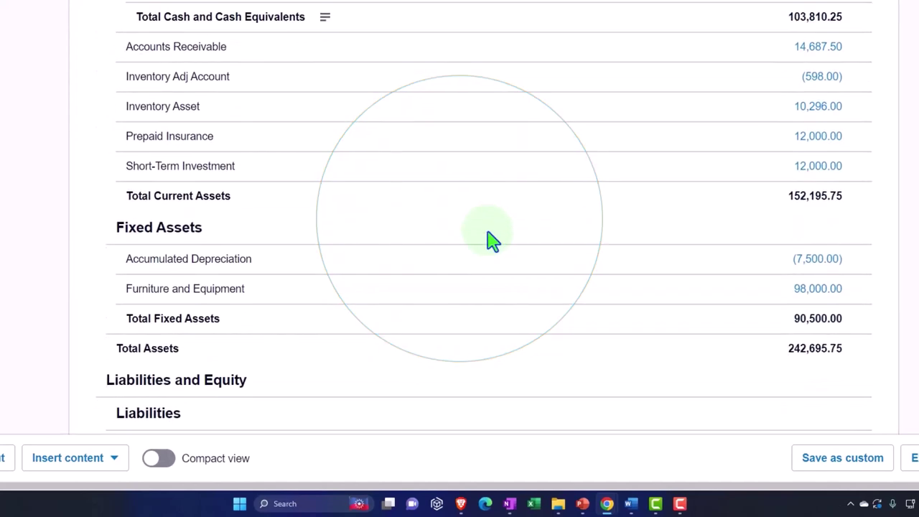
scroll(490, 239, down, 3)
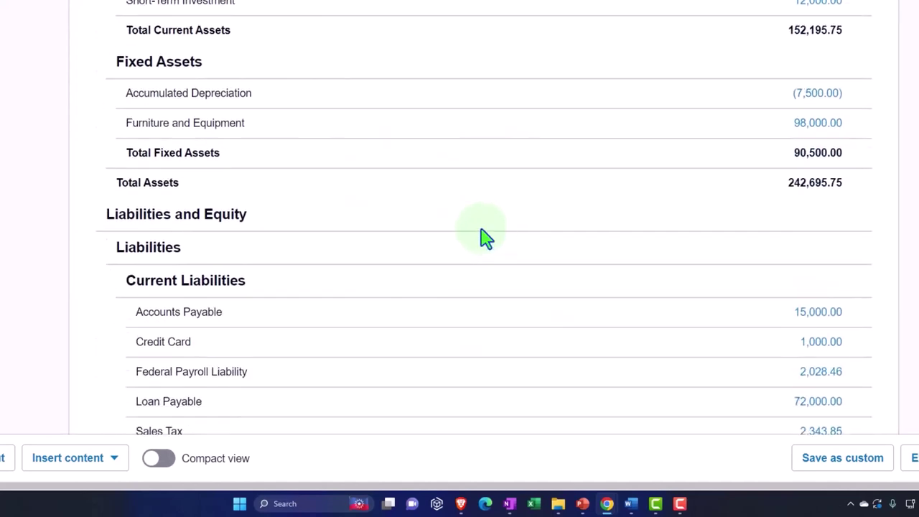
scroll(485, 239, down, 2)
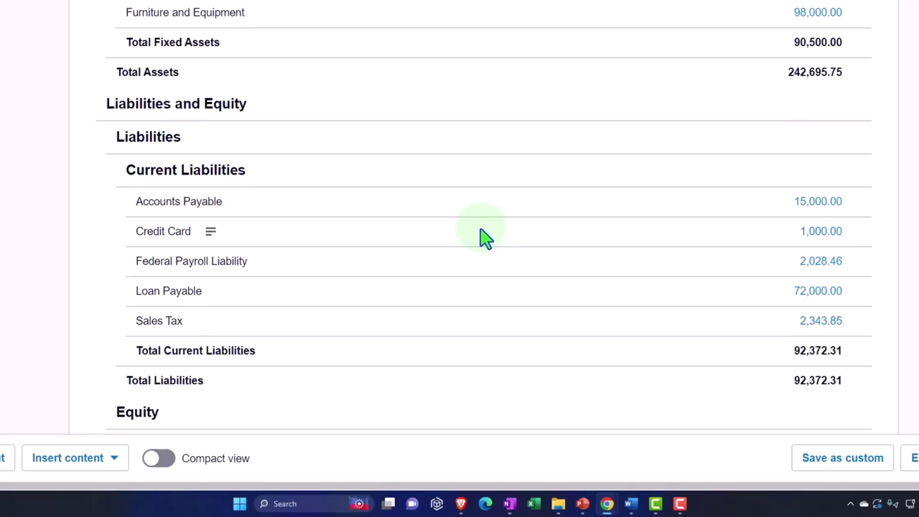
scroll(485, 239, down, 2)
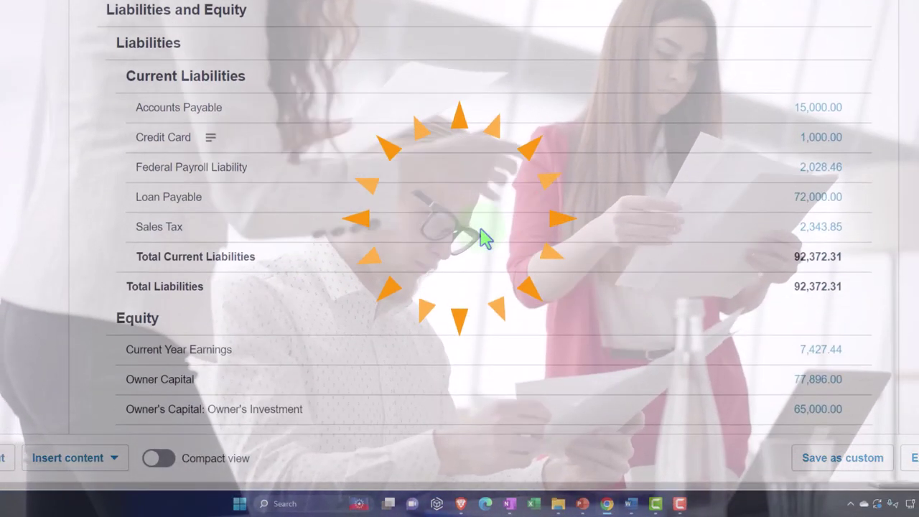
scroll(485, 239, down, 2)
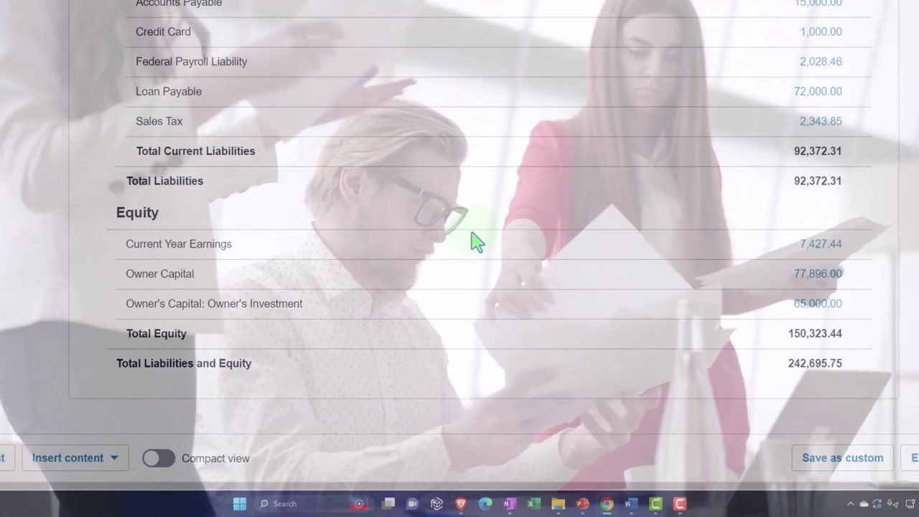
scroll(477, 242, up, 9)
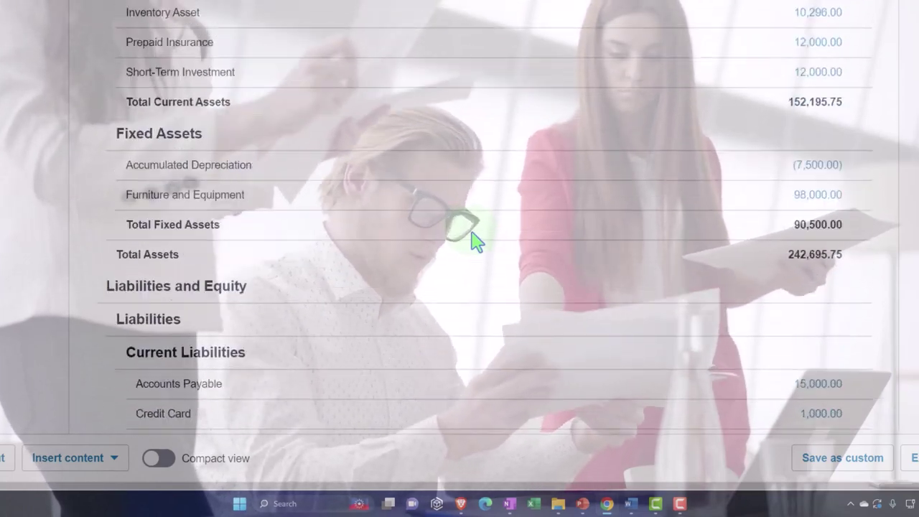
scroll(478, 242, up, 3)
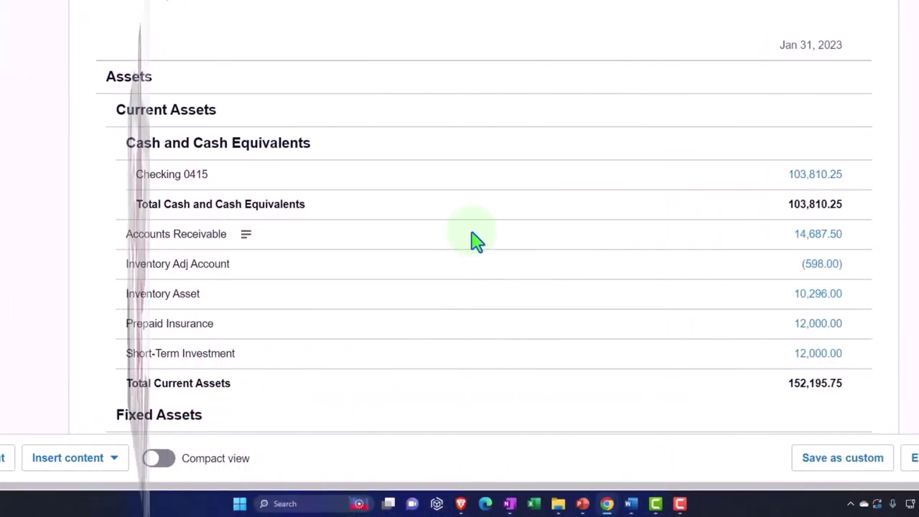
scroll(478, 242, up, 3)
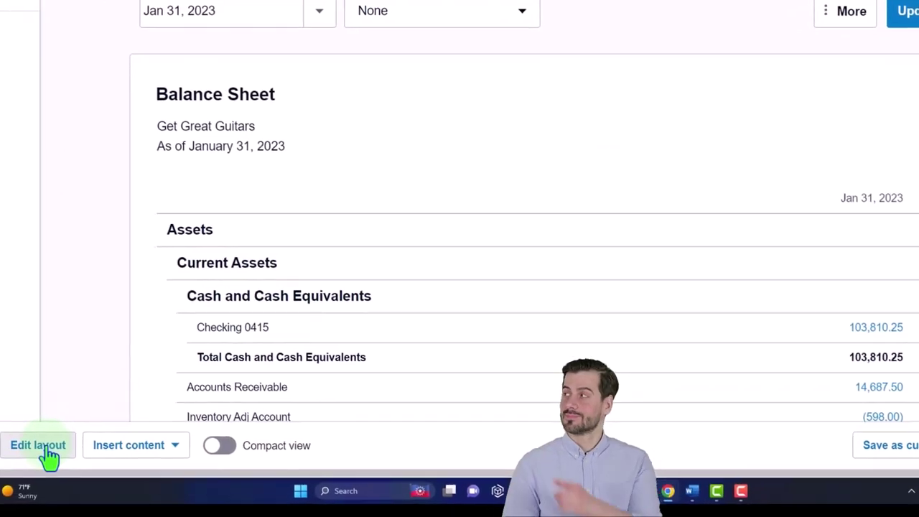
- Open the Balance Sheet's layout for editing and collapse the Current Assets, Fixed Assets and Long Term Assets groups
click(58, 445)
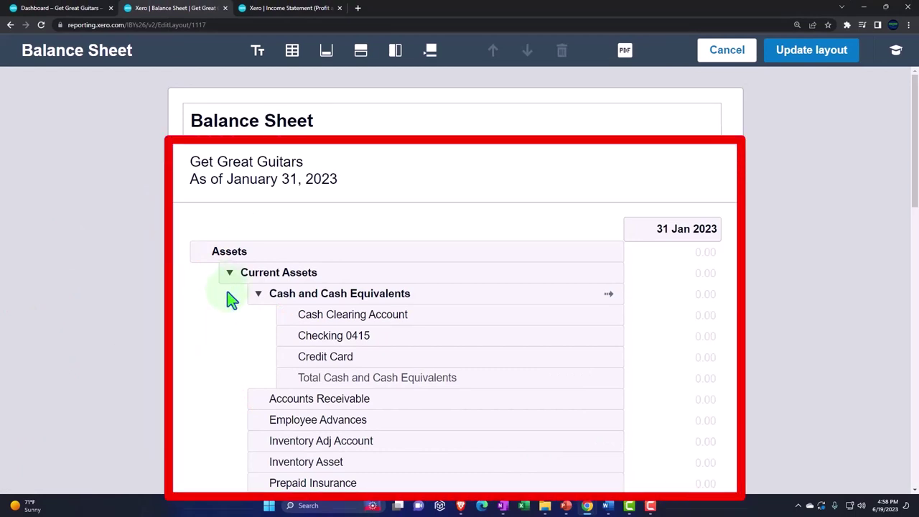
scroll(230, 298, down, 2)
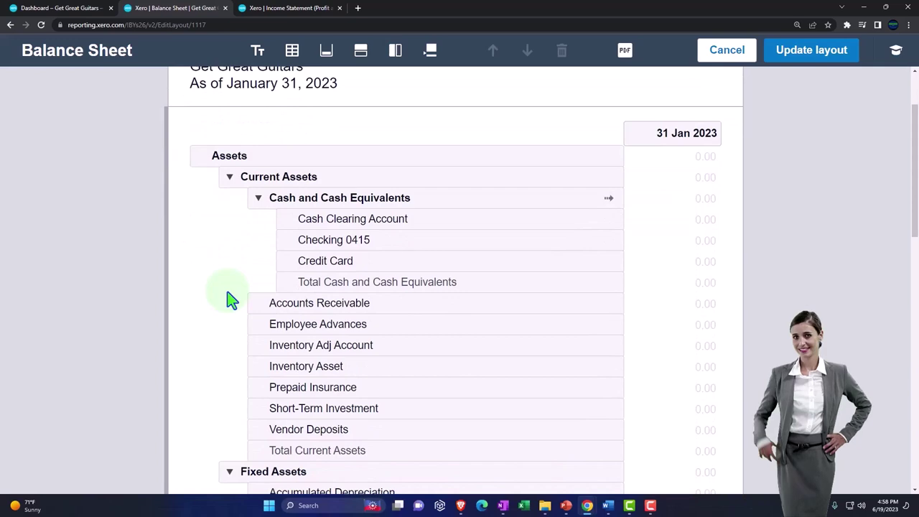
click(254, 204)
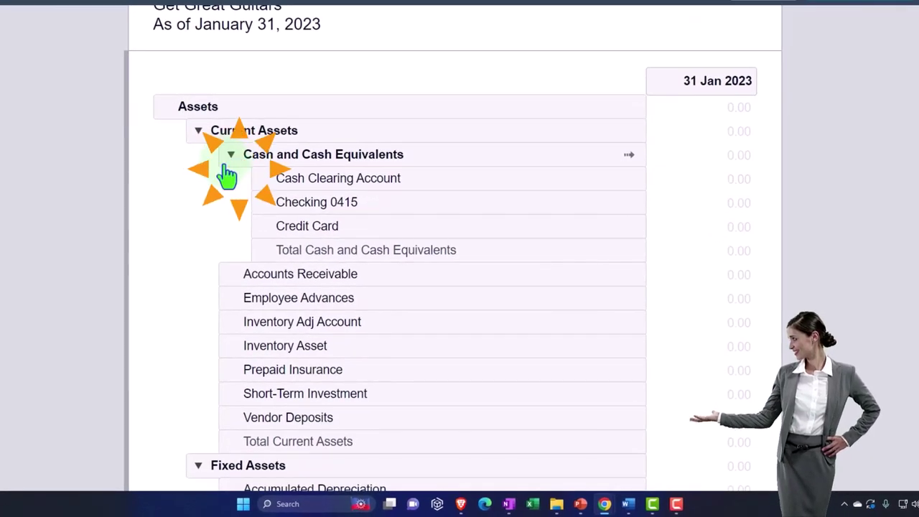
click(199, 133)
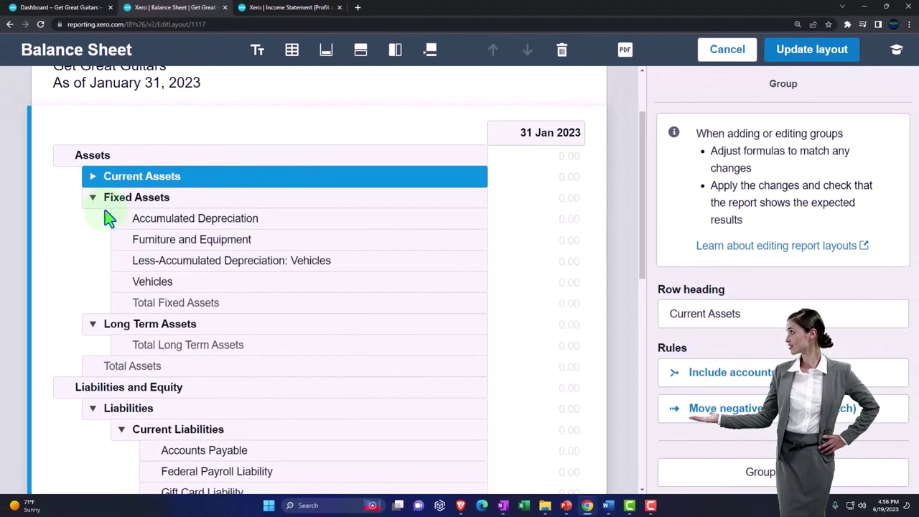
click(43, 155)
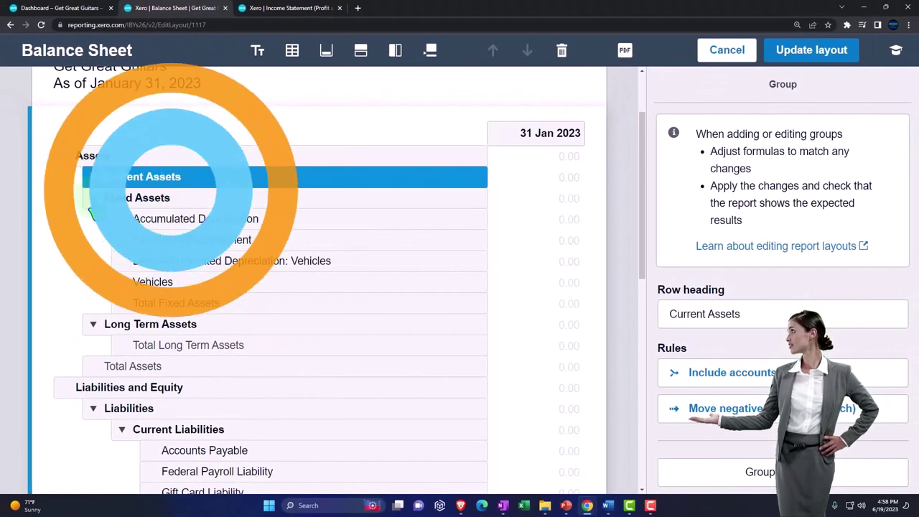
click(82, 222)
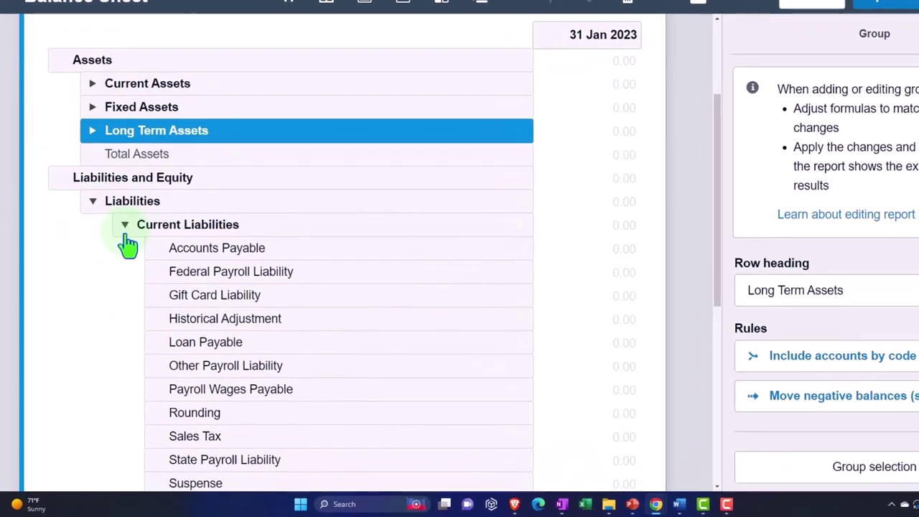
- Collapse the Current Liabilities, Long Term Liabilities and Equity groups and apply the updated layout to the report
click(111, 303)
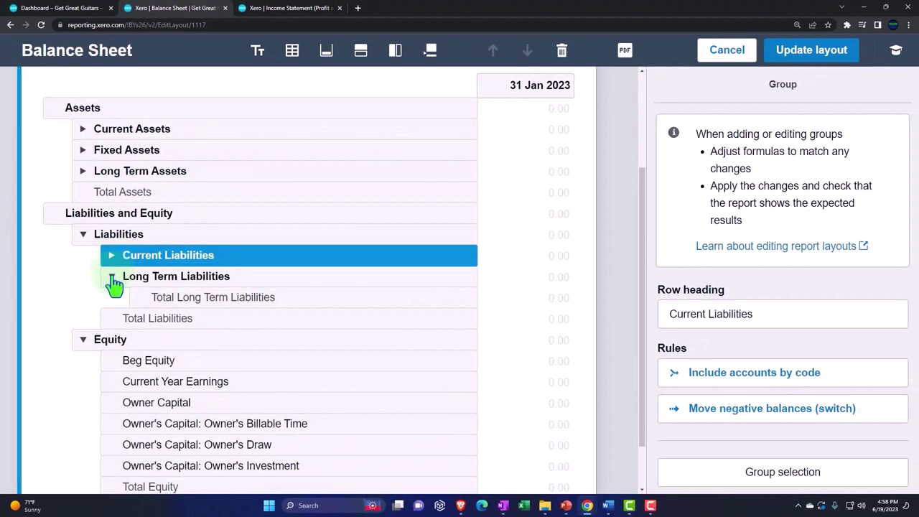
click(112, 278)
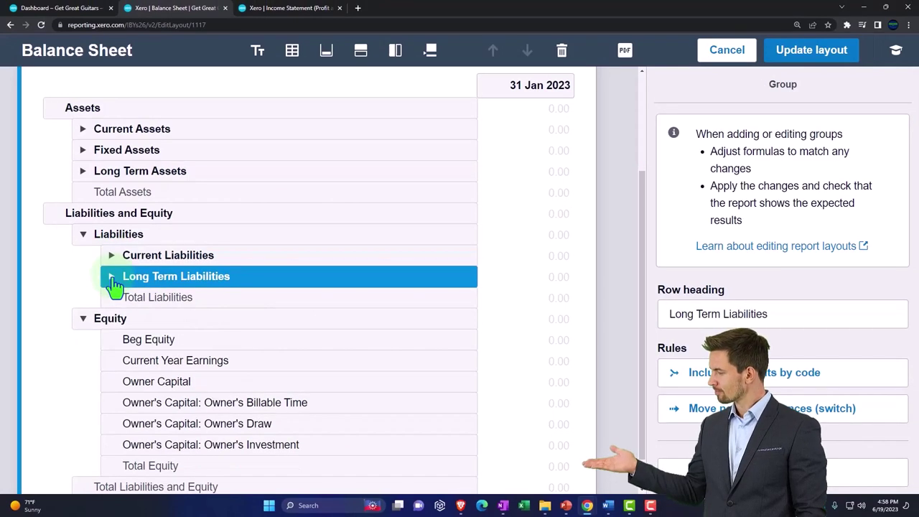
scroll(115, 284, down, 1)
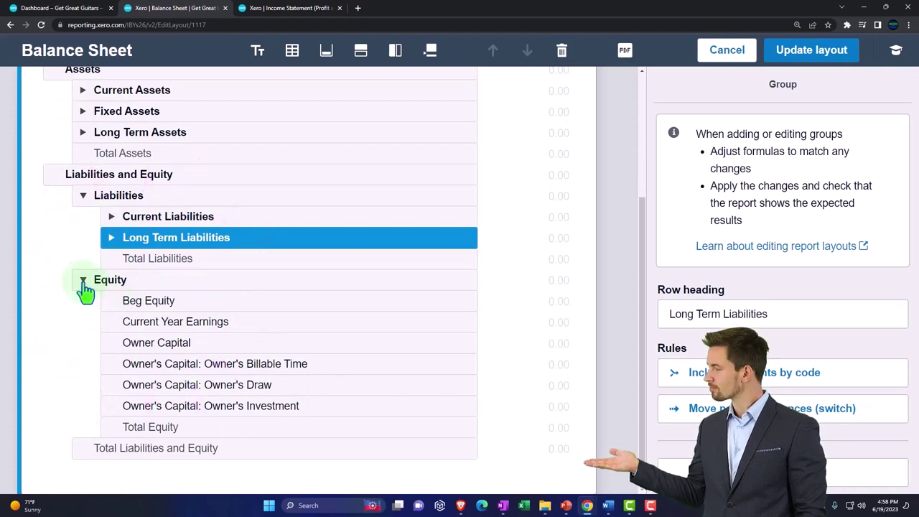
click(84, 285)
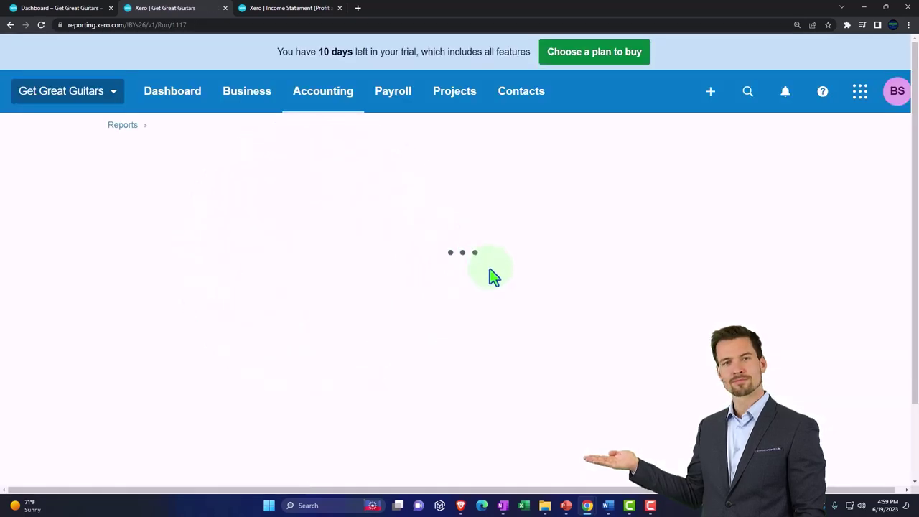
- Look over the condensed Balance Sheet and change its report title to Summary Balance Sheet
scroll(480, 280, down, 5)
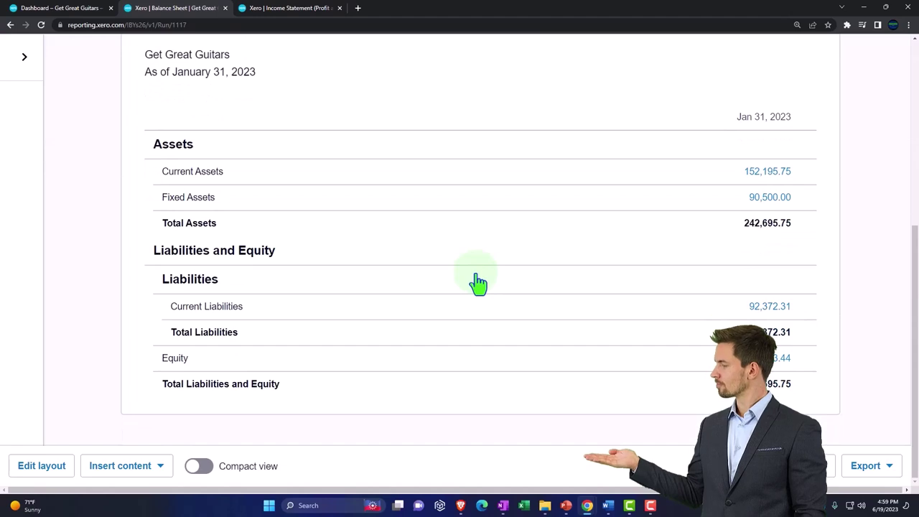
click(478, 284)
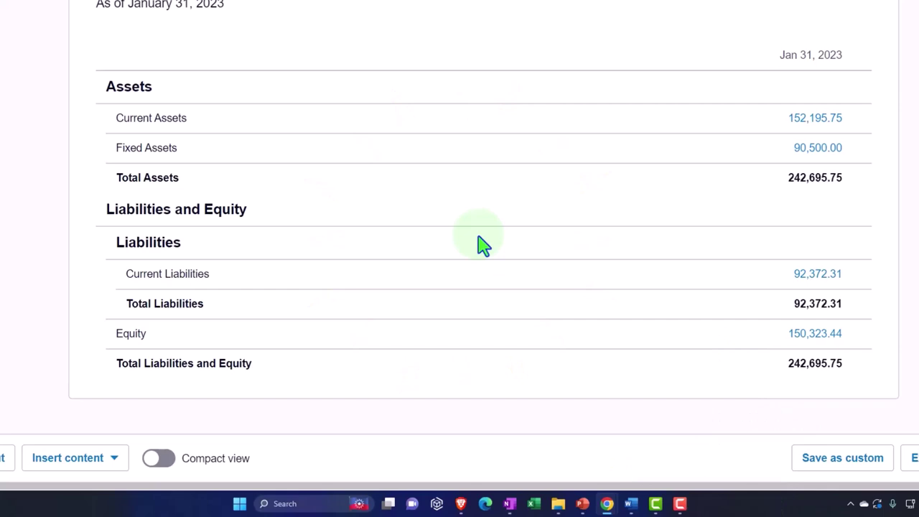
scroll(483, 244, up, 2)
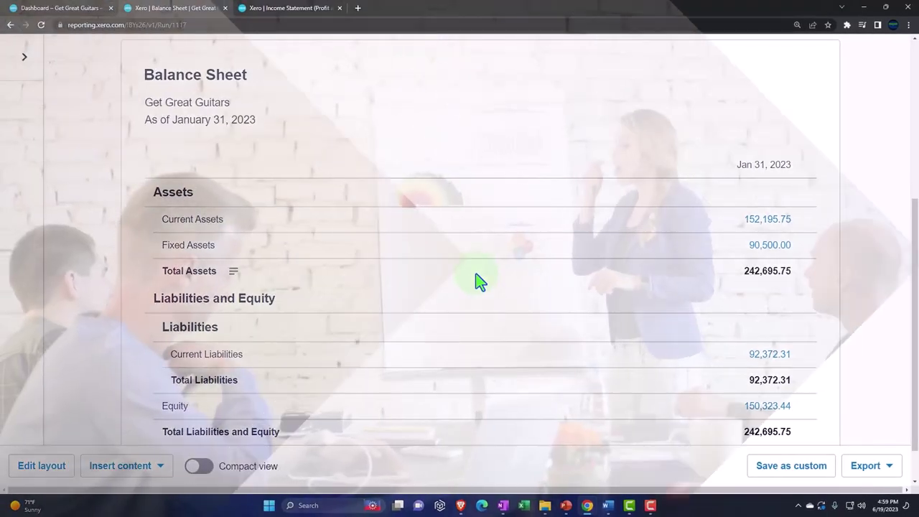
scroll(479, 282, down, 1)
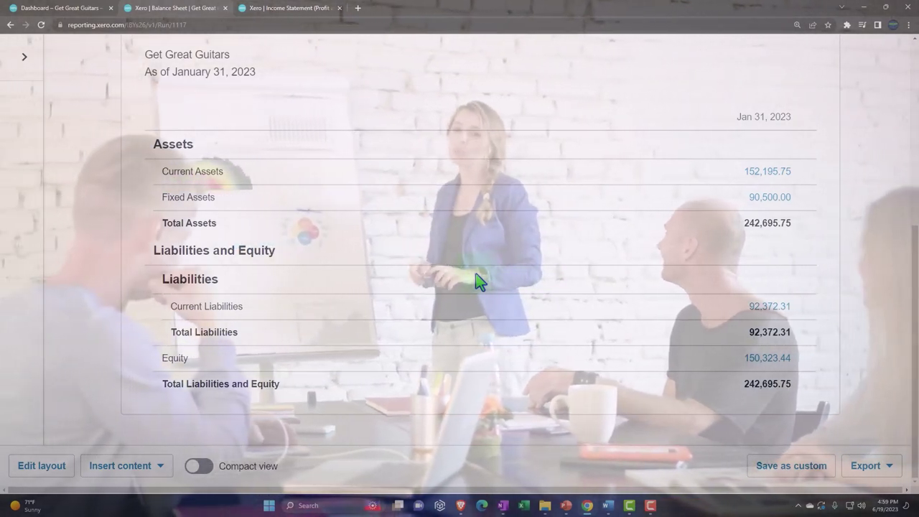
scroll(480, 281, up, 1)
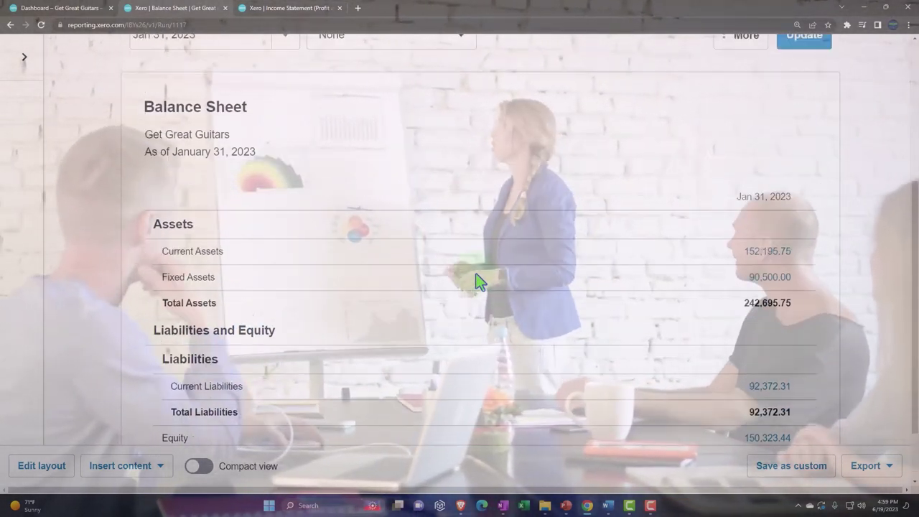
scroll(479, 282, up, 2)
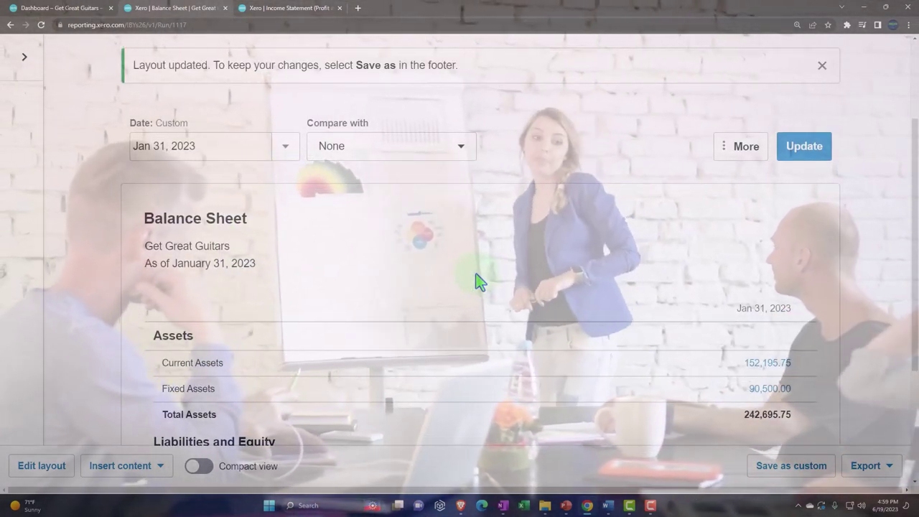
scroll(479, 281, up, 2)
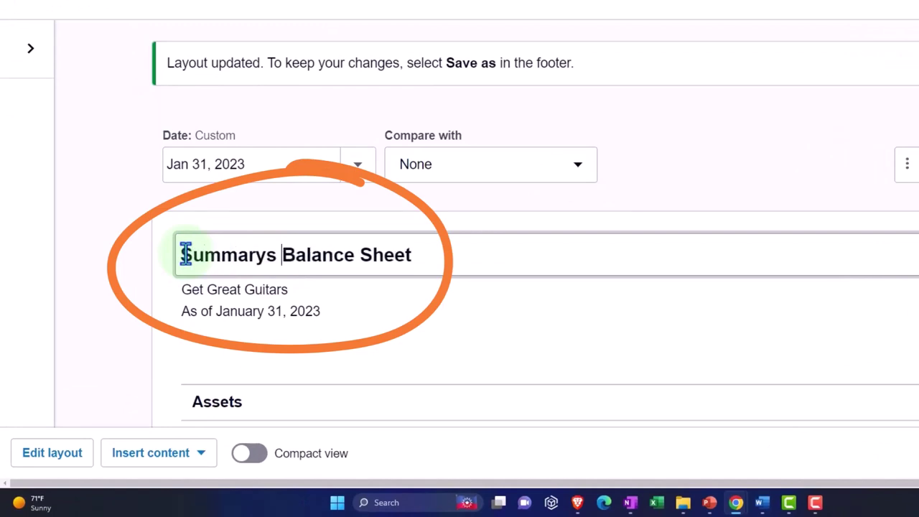
key(BackSpace)
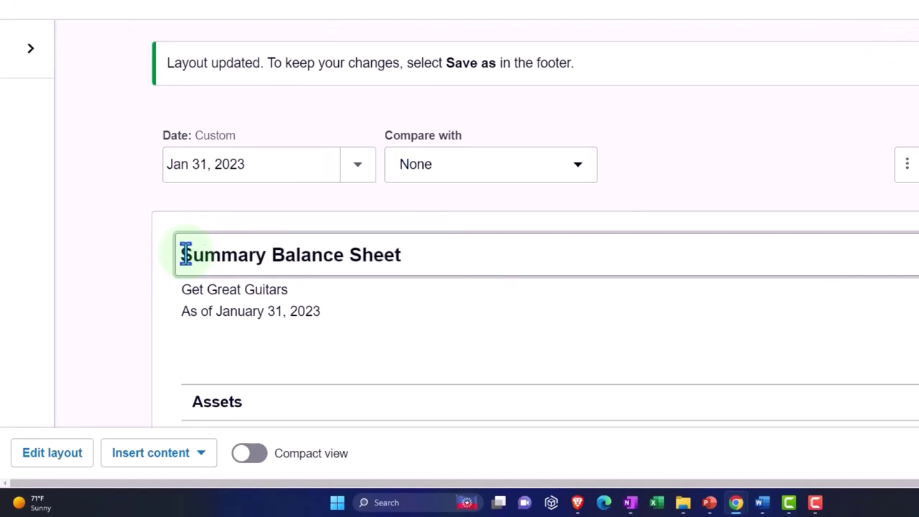
- Save the report as a custom report named Summary Balance Sheet without making it the default
scroll(186, 254, down, 1)
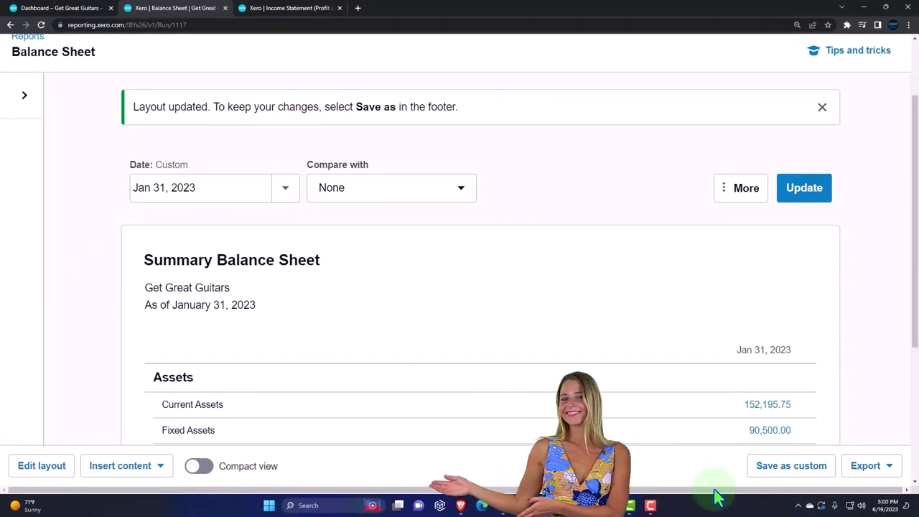
click(797, 468)
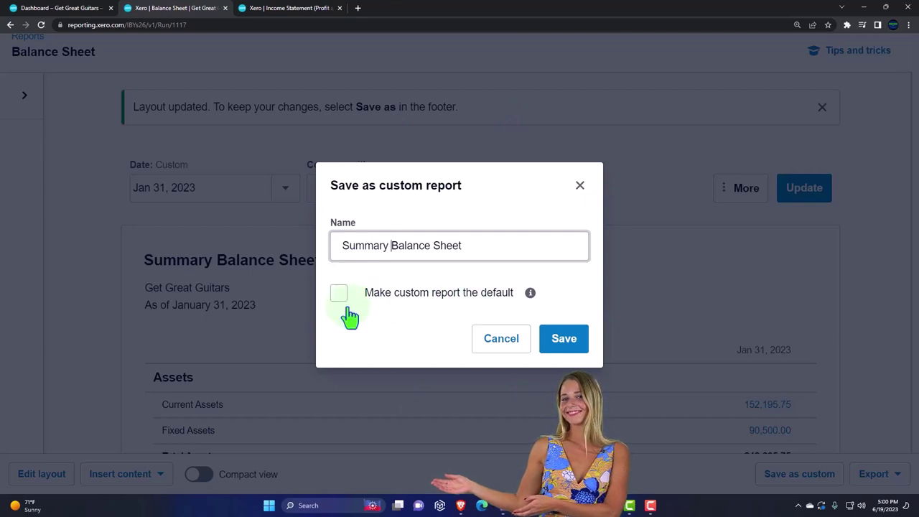
click(583, 350)
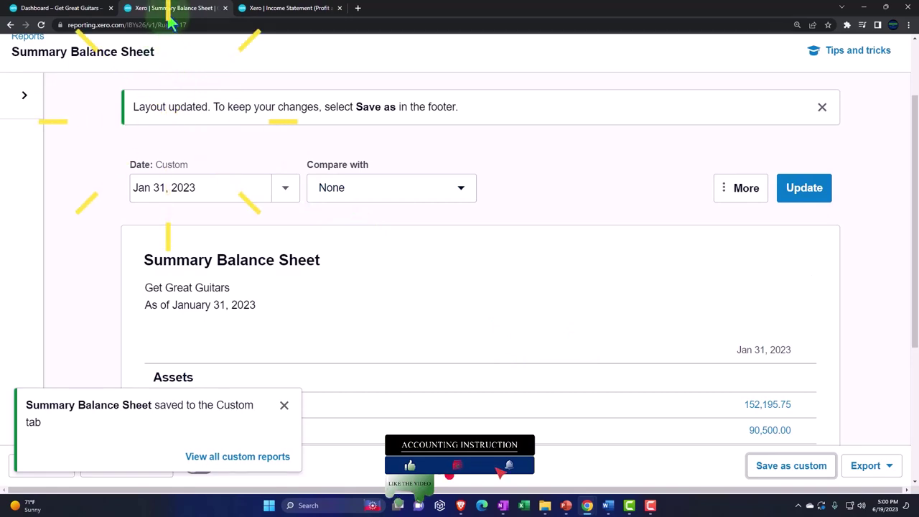
- Go to the custom reports in the Accounting reports area and open the saved Summary Balance Sheet
scroll(151, 127, up, 2)
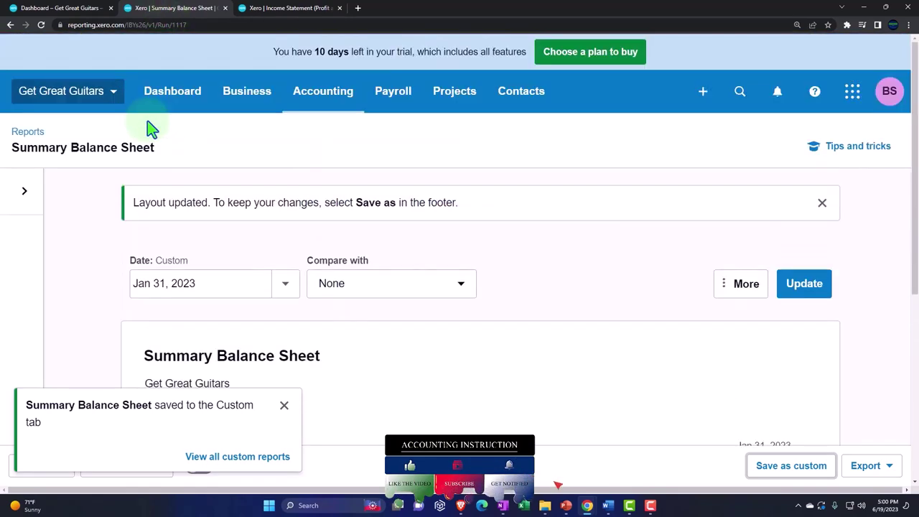
click(342, 104)
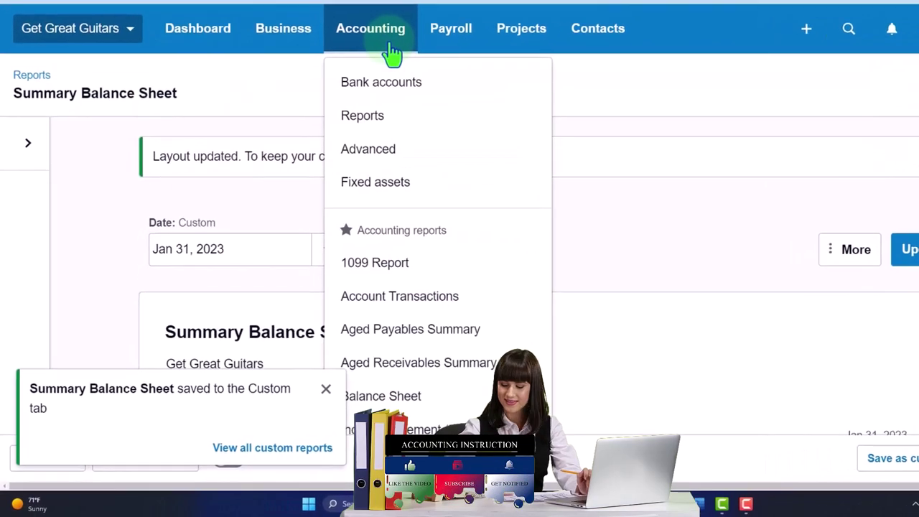
click(375, 117)
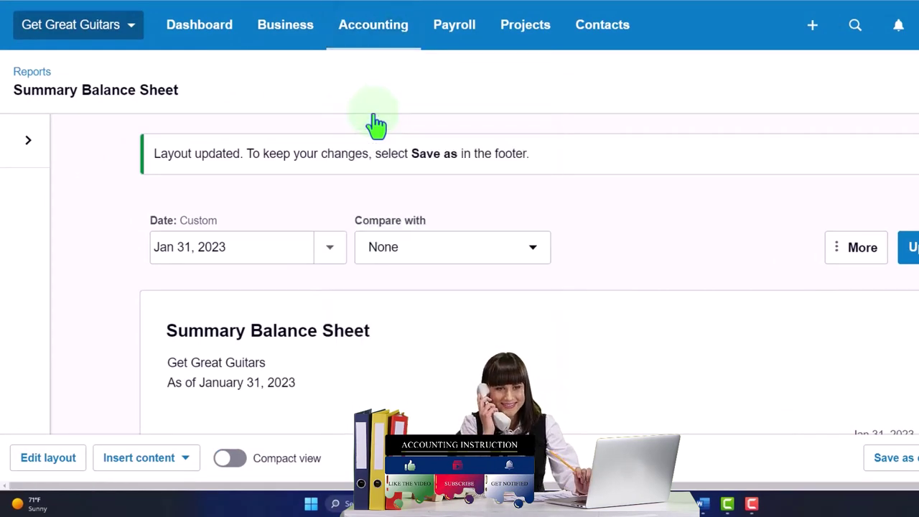
click(224, 107)
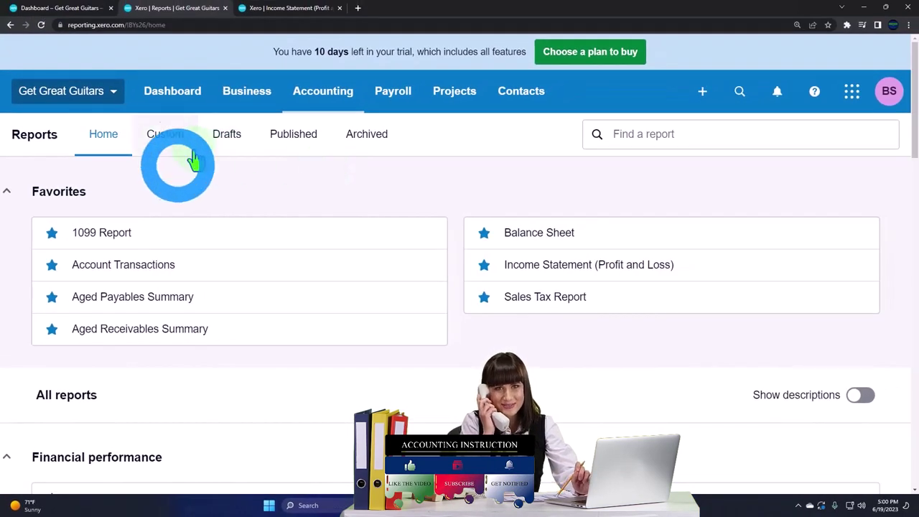
click(170, 147)
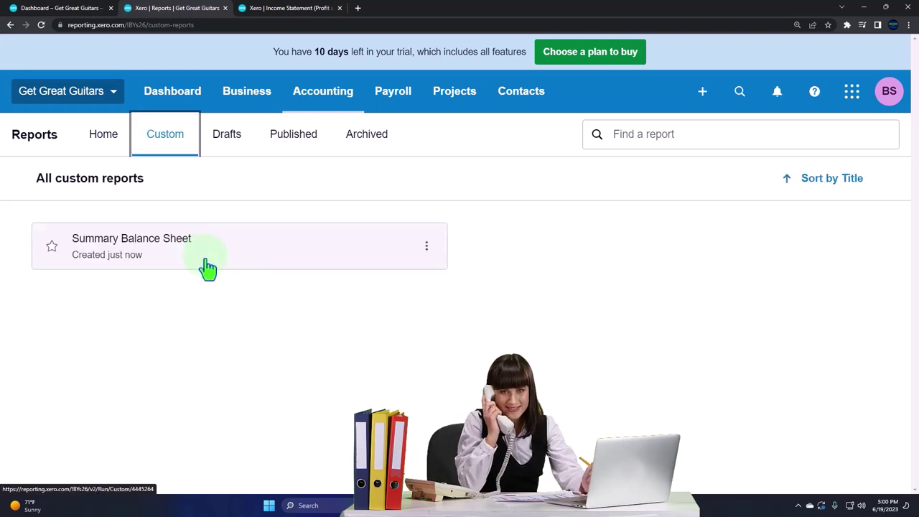
click(165, 253)
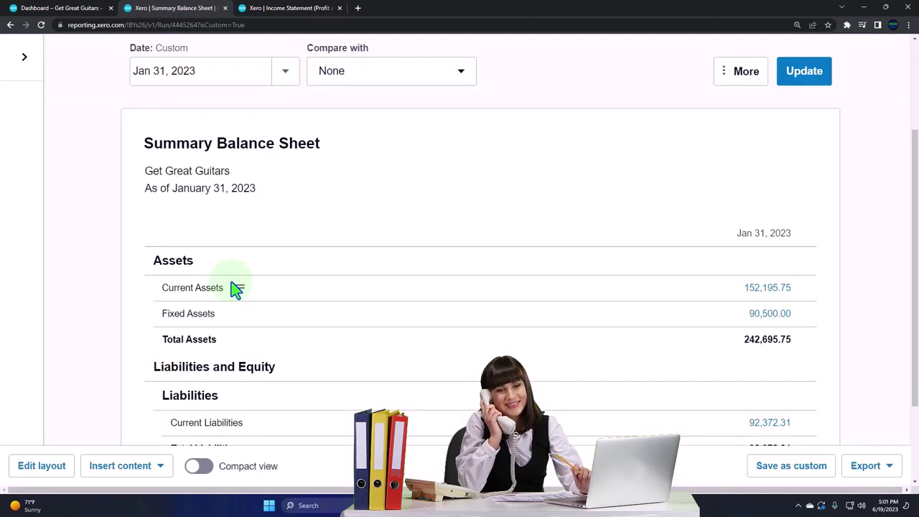
- Open the standard Balance Sheet from the accounting reports and look through its asset groups
scroll(262, 293, up, 2)
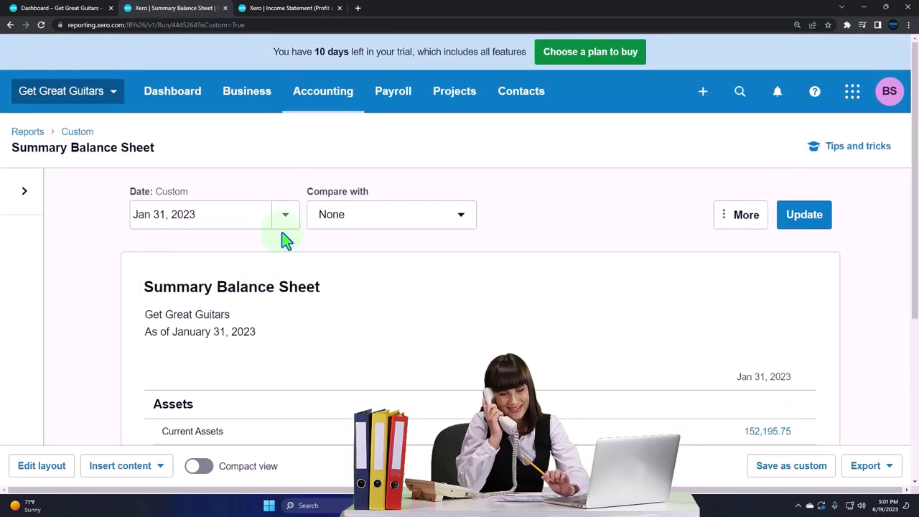
click(325, 152)
click(328, 105)
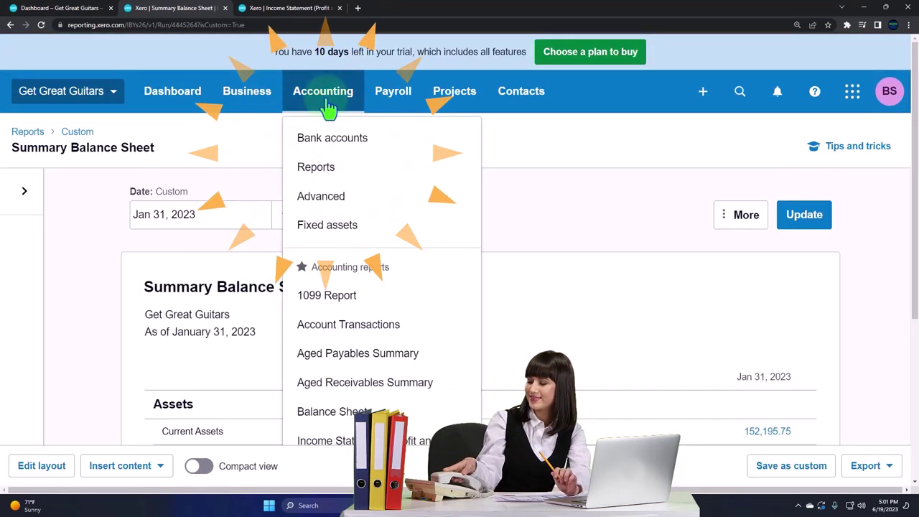
scroll(338, 253, down, 1)
click(341, 407)
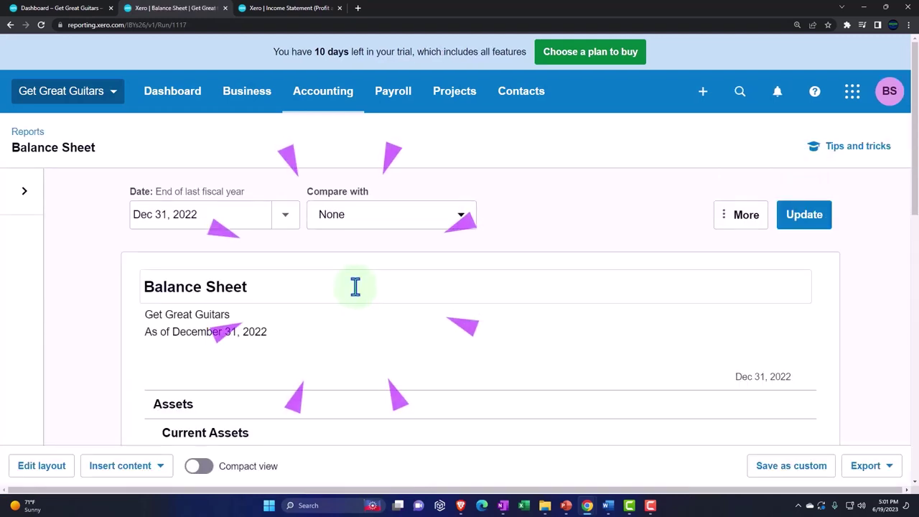
scroll(354, 287, down, 3)
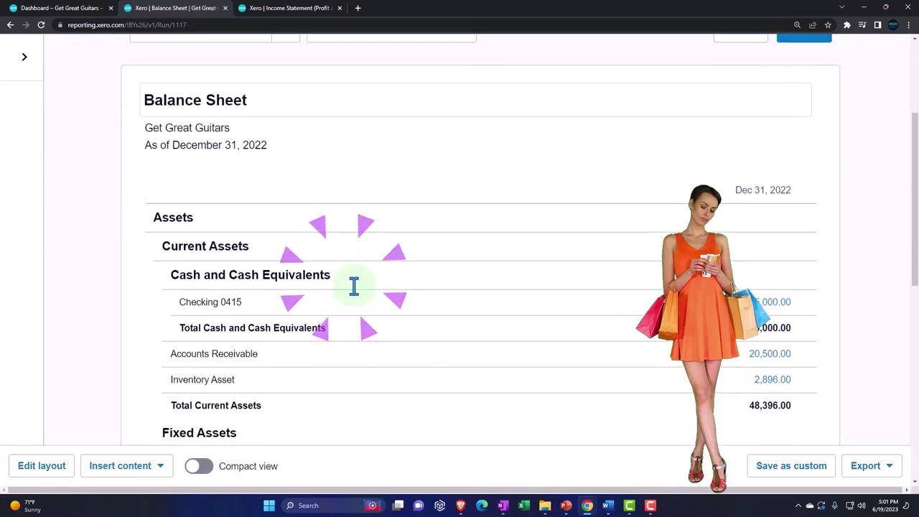
scroll(354, 286, down, 2)
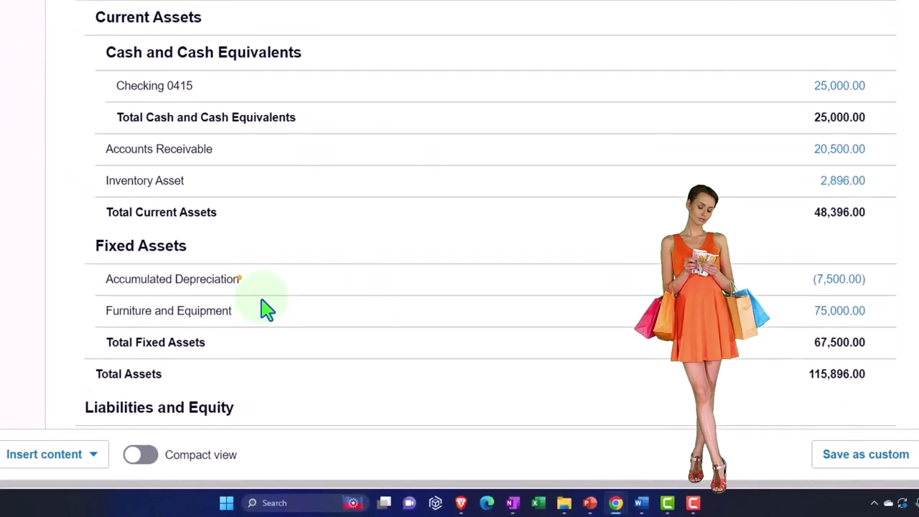
scroll(265, 309, up, 5)
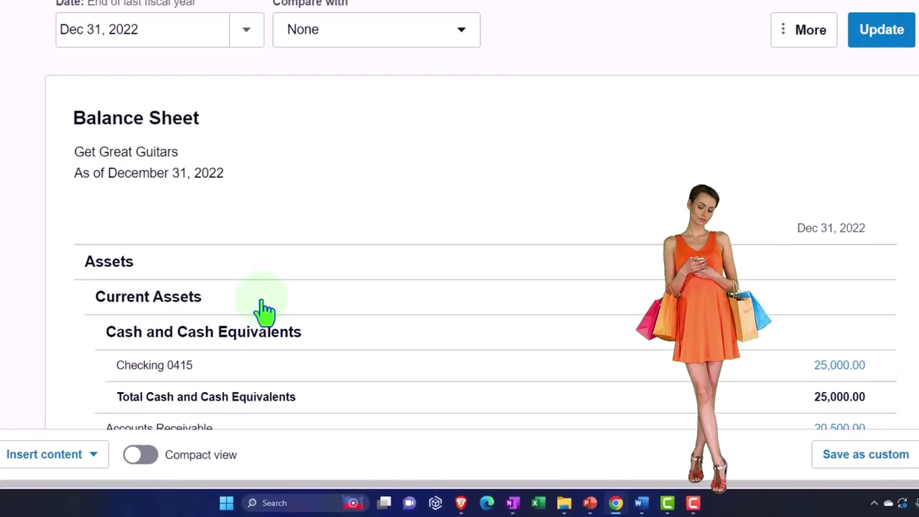
scroll(264, 310, up, 2)
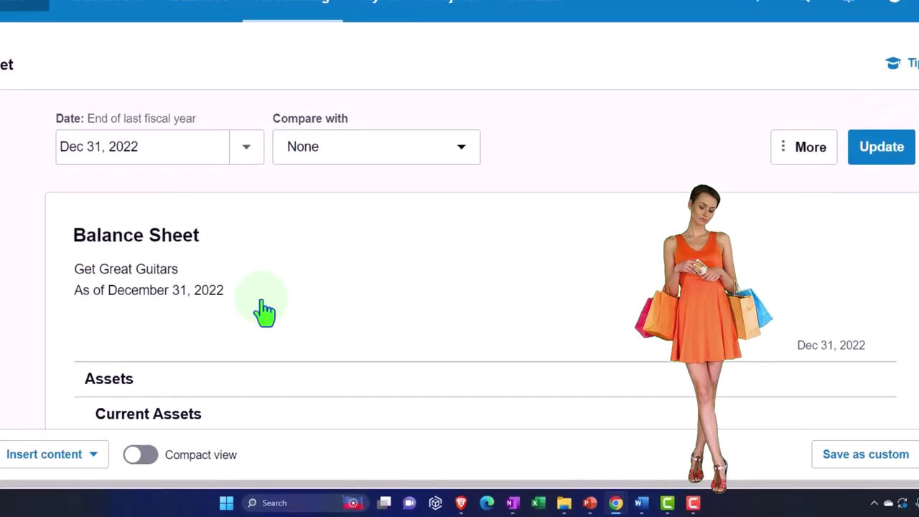
- Set the standard Balance Sheet's custom date to Dec 31, 2023
click(246, 148)
click(300, 421)
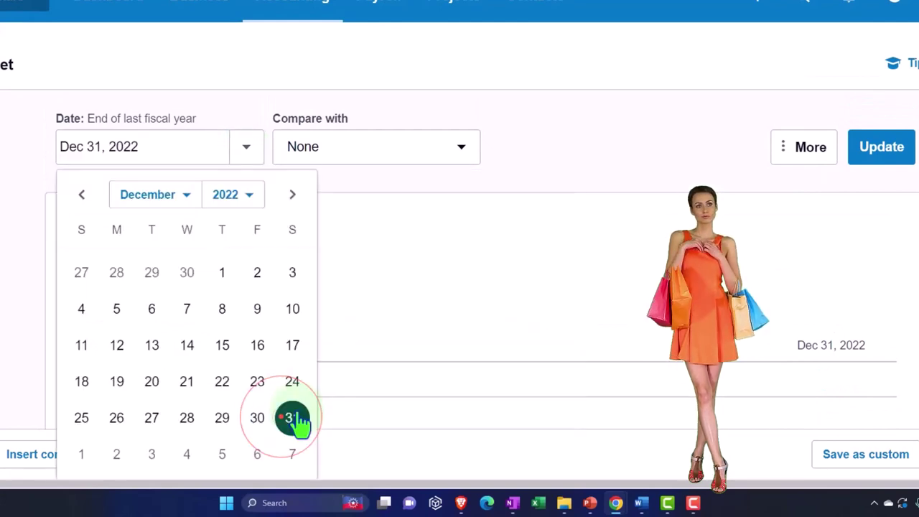
click(251, 196)
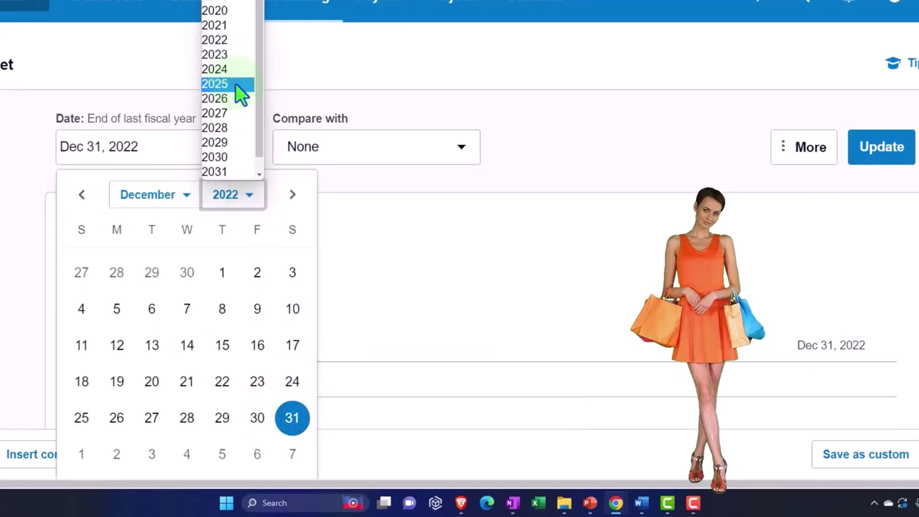
click(231, 56)
click(81, 455)
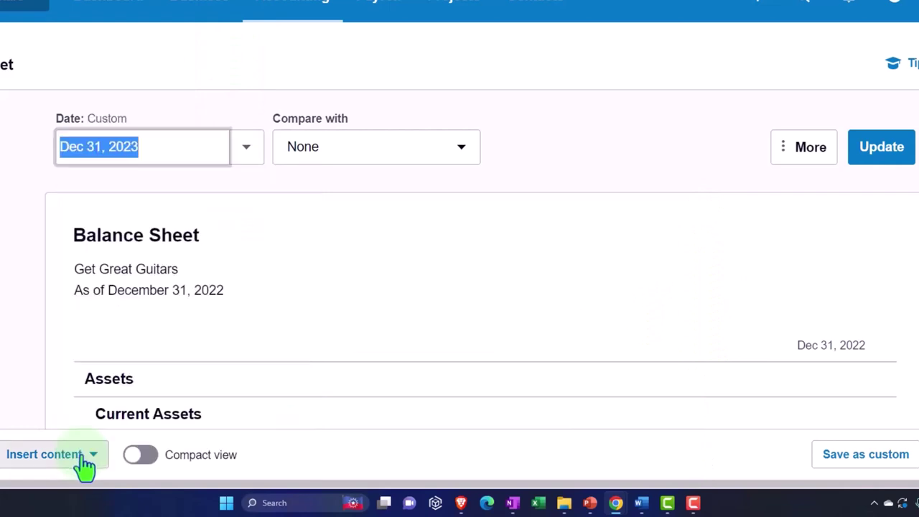
- Change the standard Balance Sheet's custom date to Jan 31, 2023
click(247, 151)
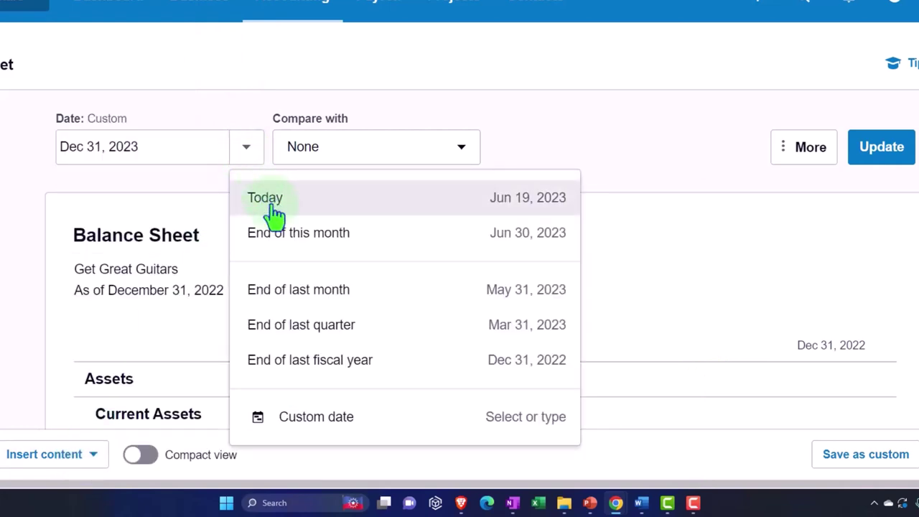
click(284, 420)
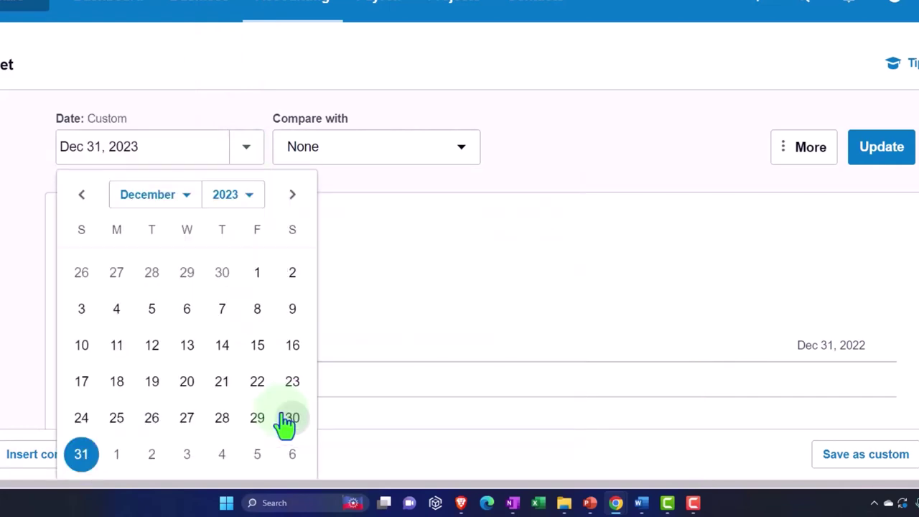
click(188, 196)
click(180, 215)
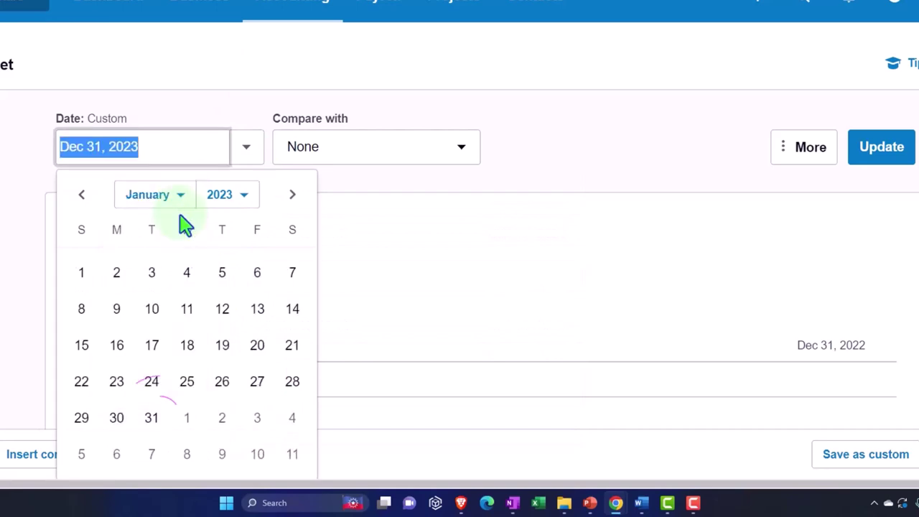
click(152, 418)
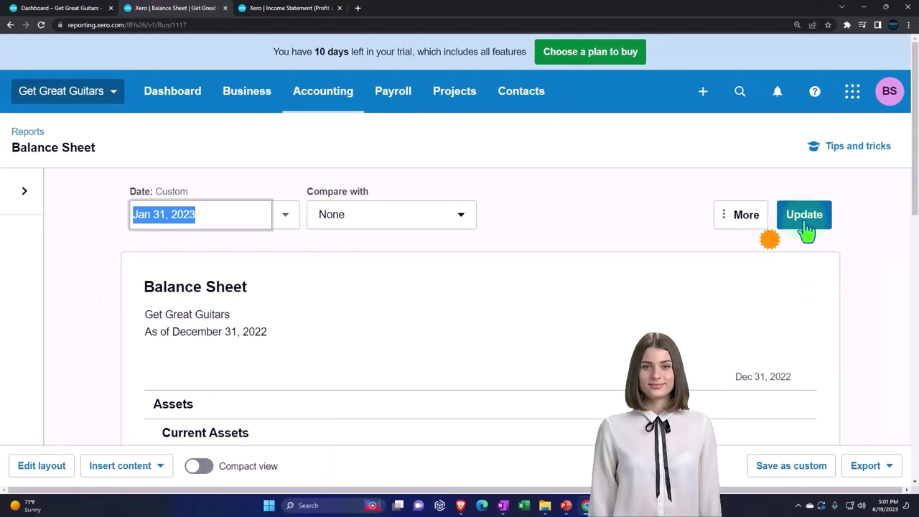
- Update the Balance Sheet for Jan 31, 2023 and open its layout for editing
click(882, 146)
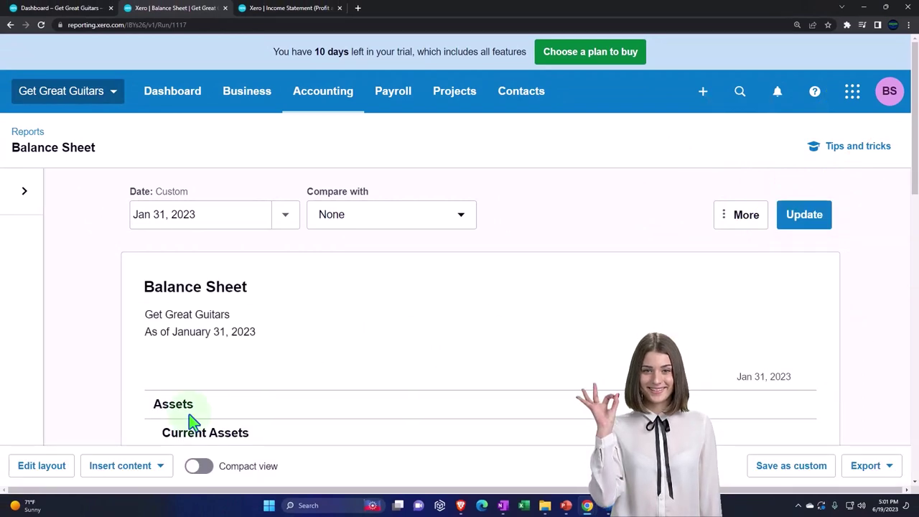
click(48, 468)
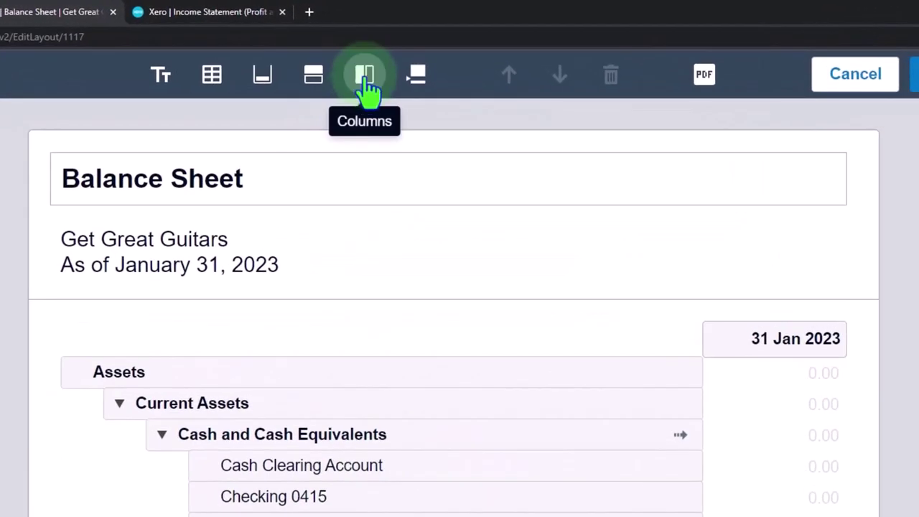
click(388, 57)
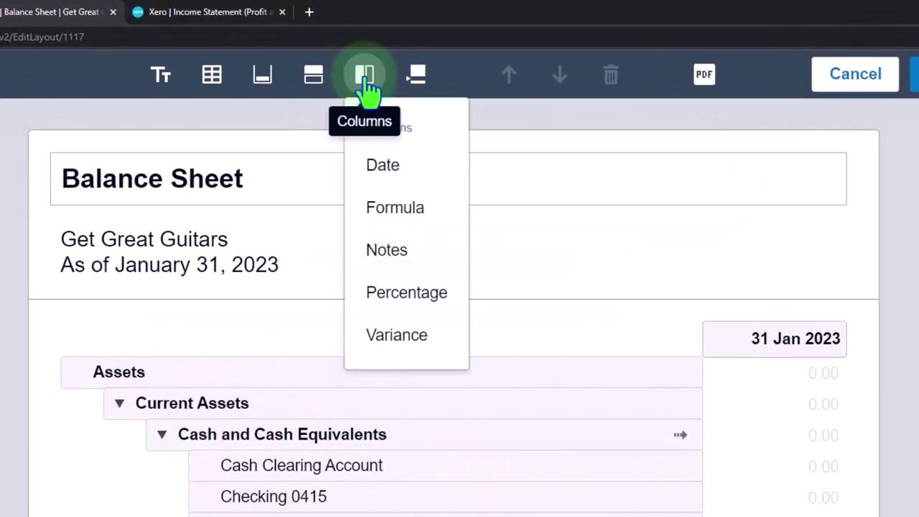
click(413, 215)
click(812, 375)
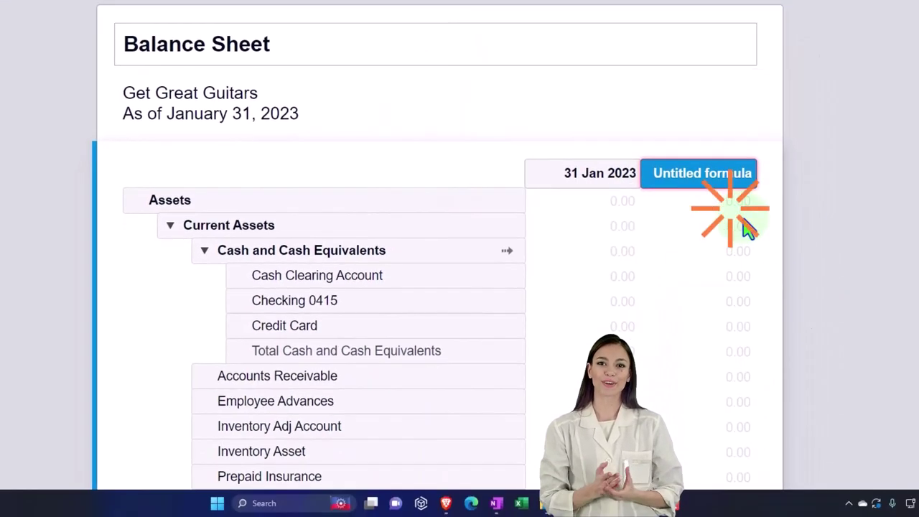
click(704, 185)
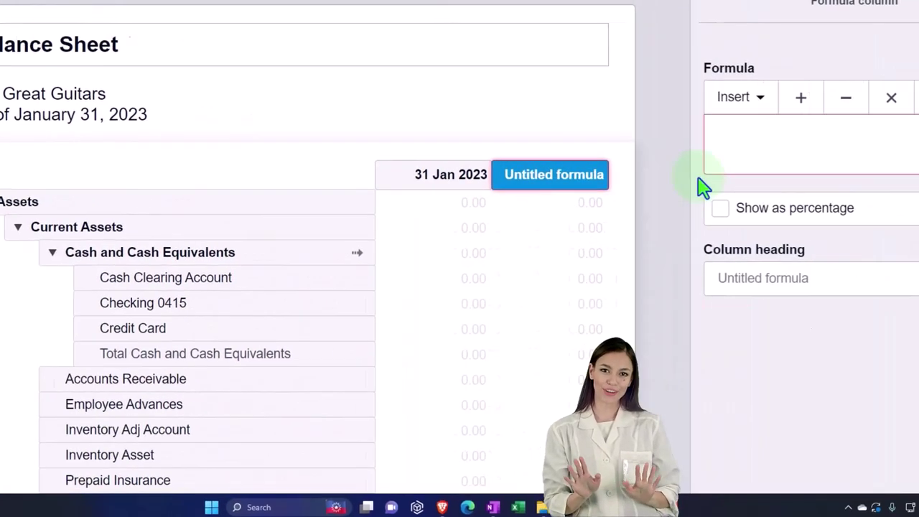
click(730, 143)
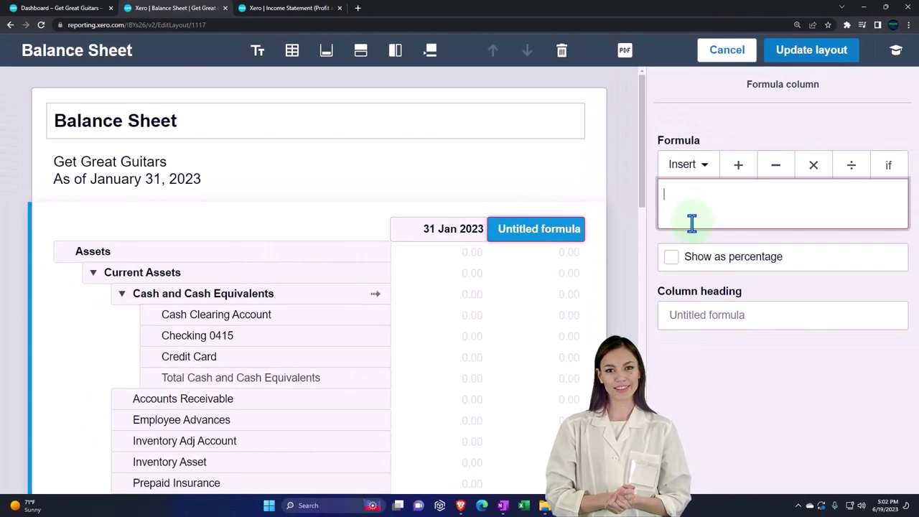
key(Tab)
key(space)
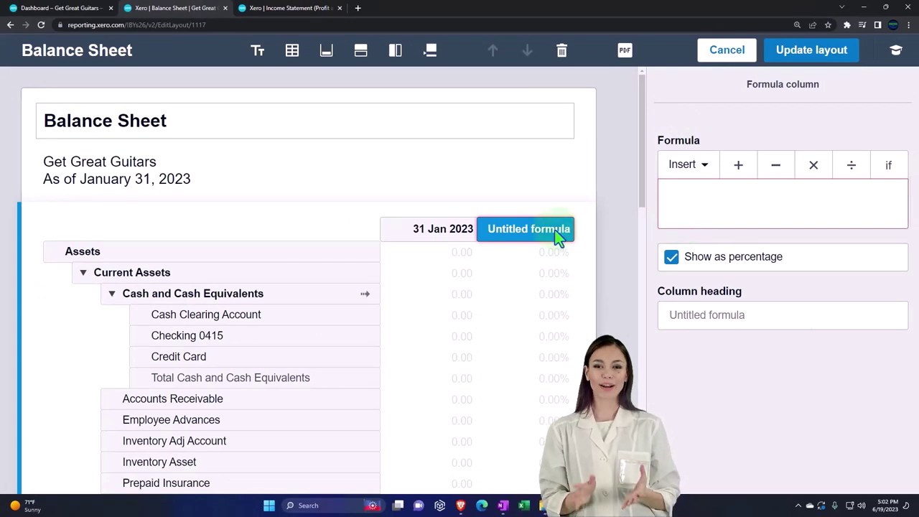
click(562, 56)
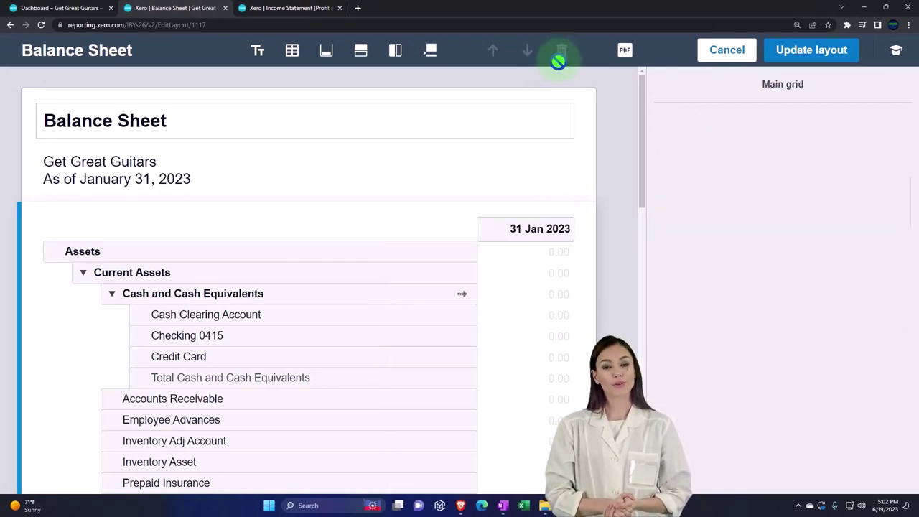
- Add a percentage column showing 31 Jan 2023 as a percentage of Assets and apply the layout changes to the report
click(395, 50)
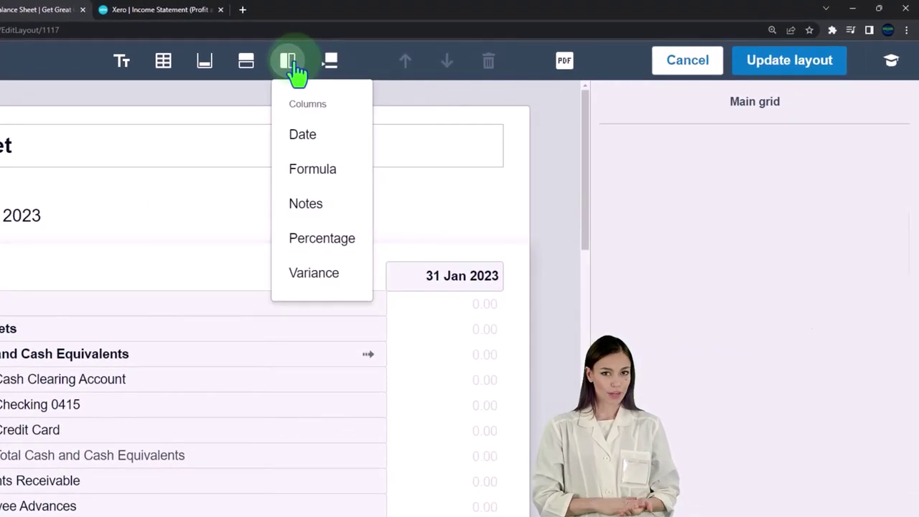
click(322, 239)
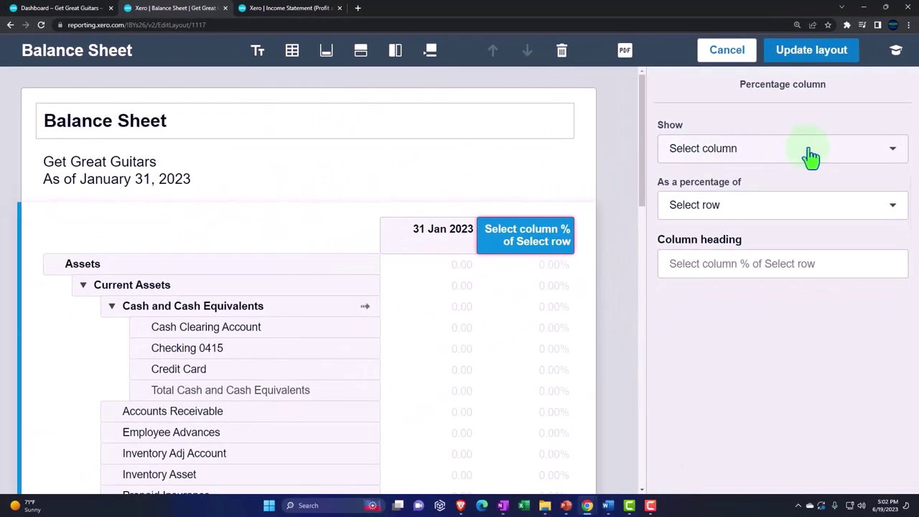
click(810, 156)
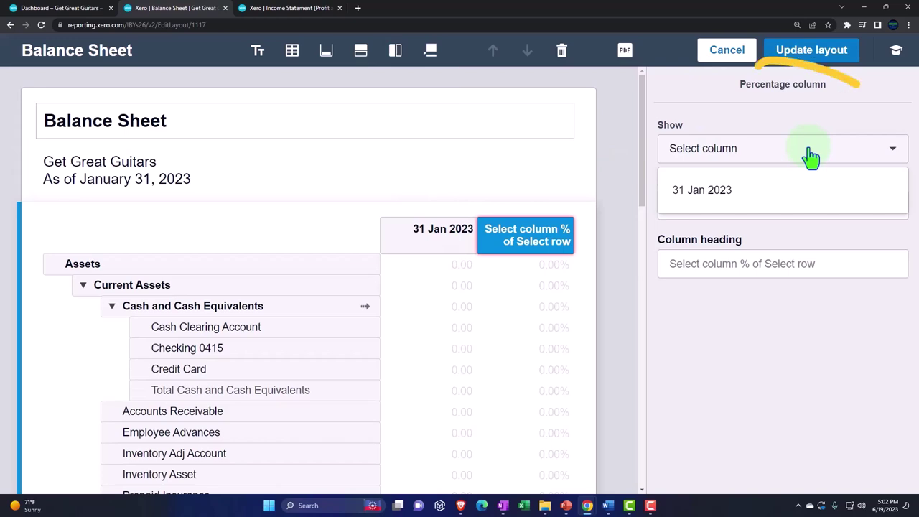
click(718, 203)
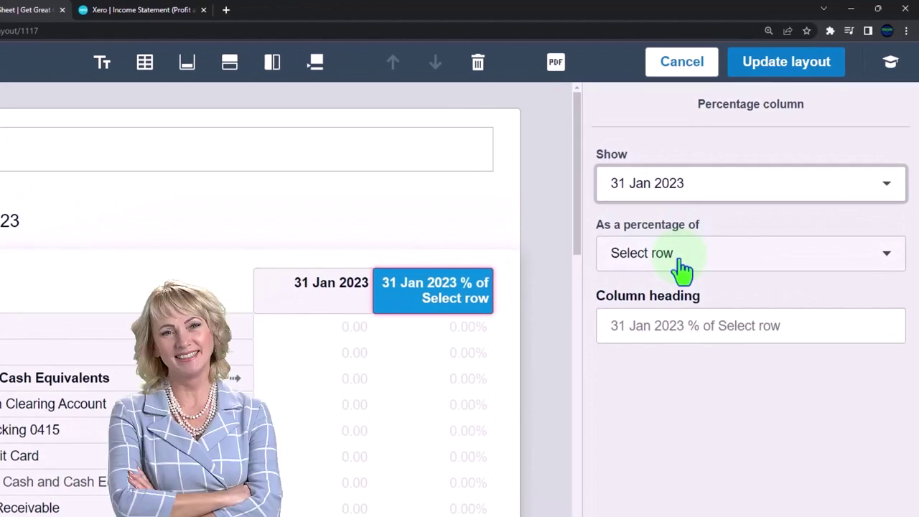
click(725, 210)
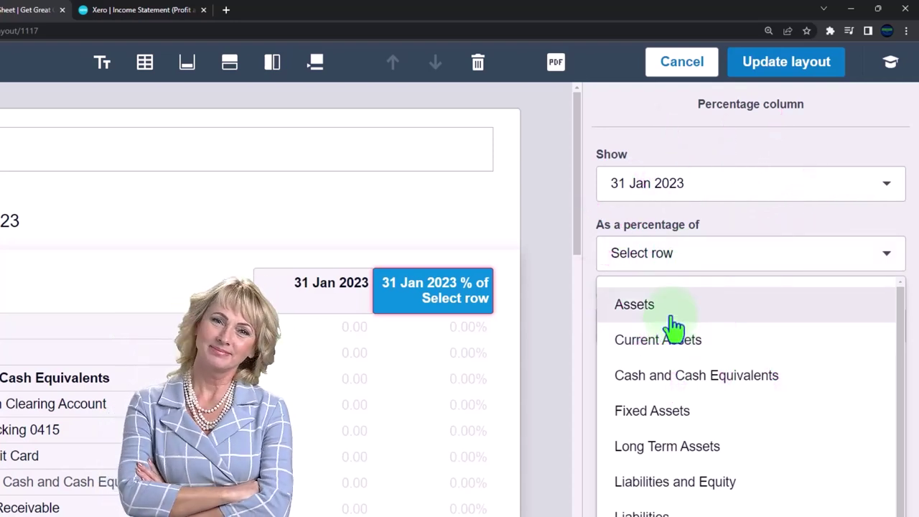
click(673, 315)
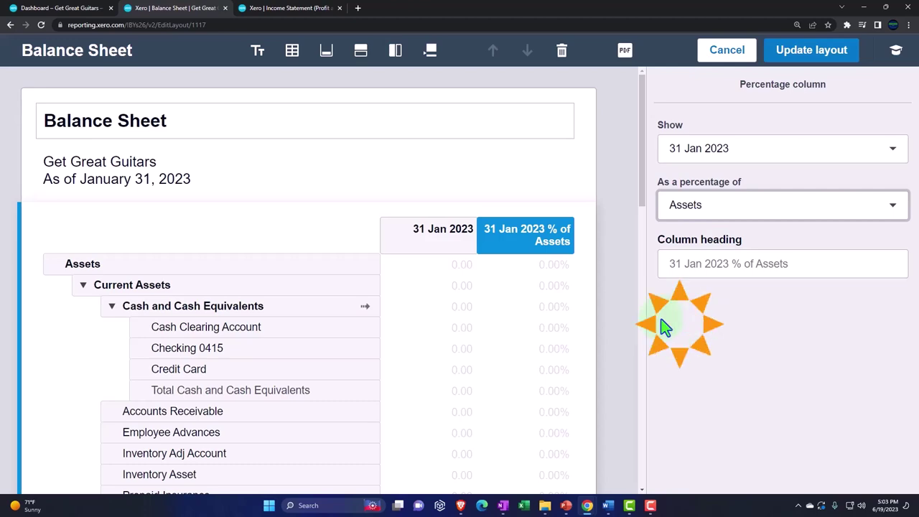
scroll(603, 320, down, 2)
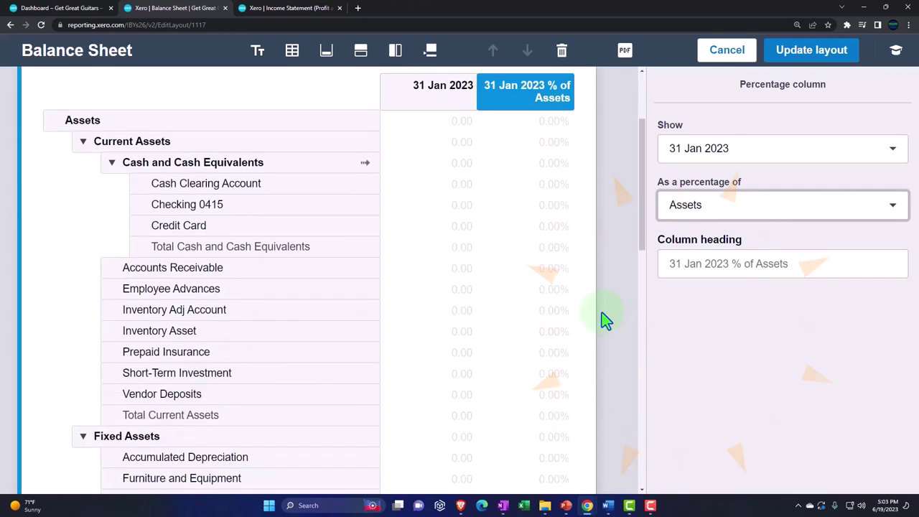
scroll(601, 315, down, 6)
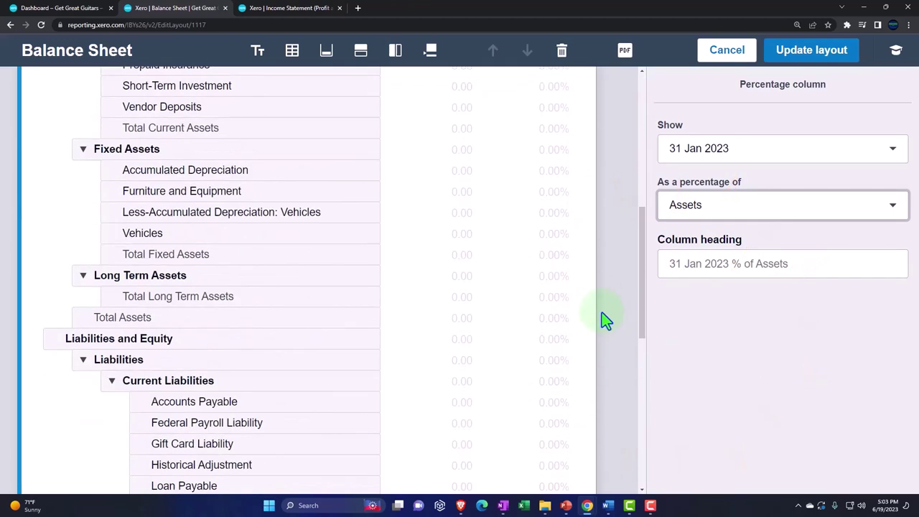
click(789, 66)
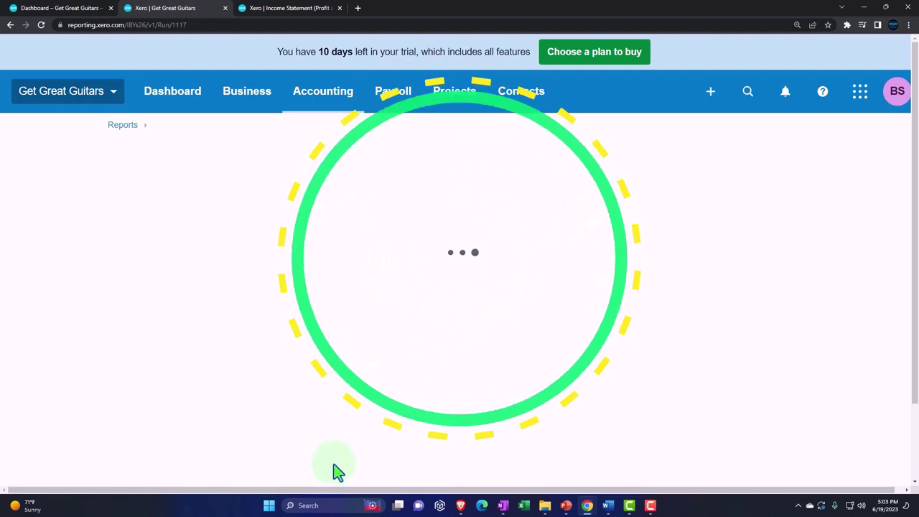
- Open the Calculator, keep it on top in compact size and place it beside the report's asset figures
click(316, 505)
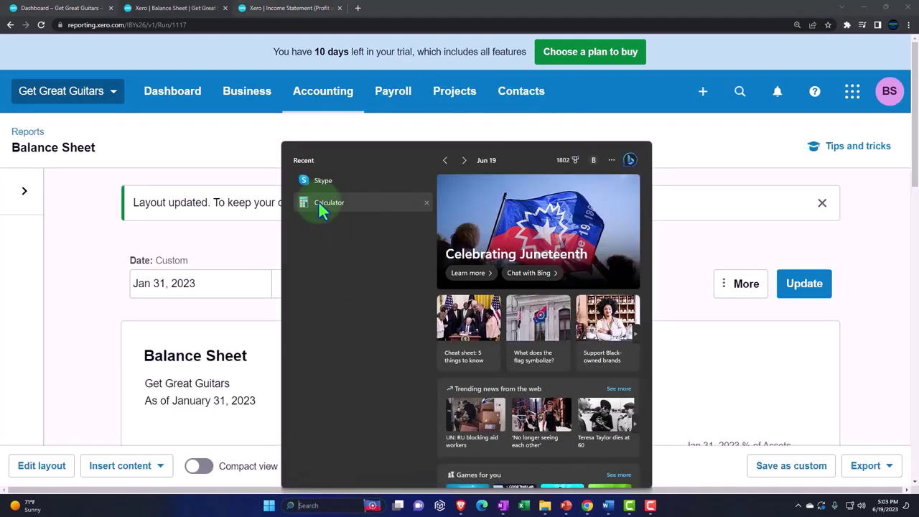
click(321, 203)
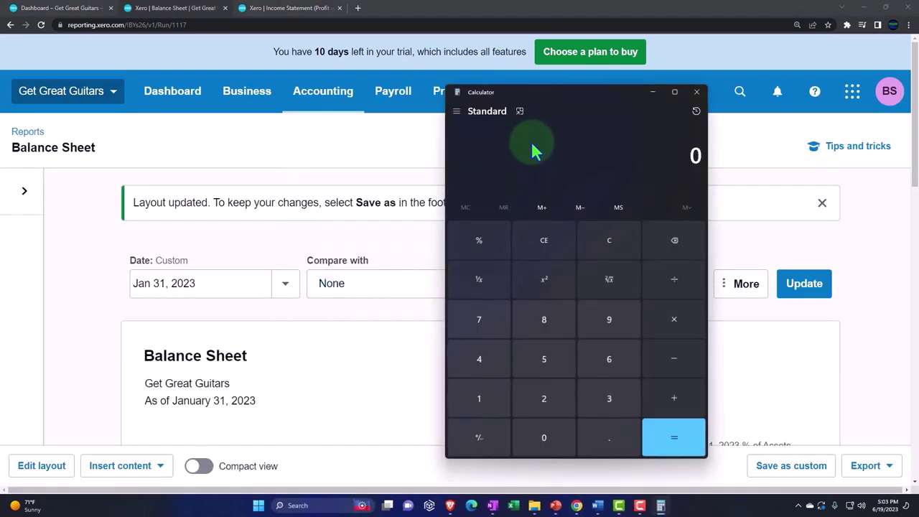
click(520, 112)
drag(768, 31, 766, 217)
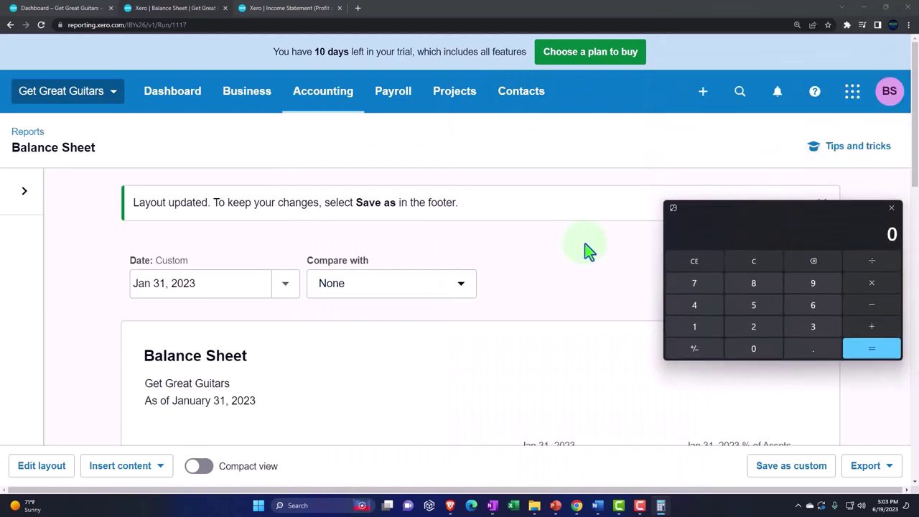
scroll(529, 254, down, 5)
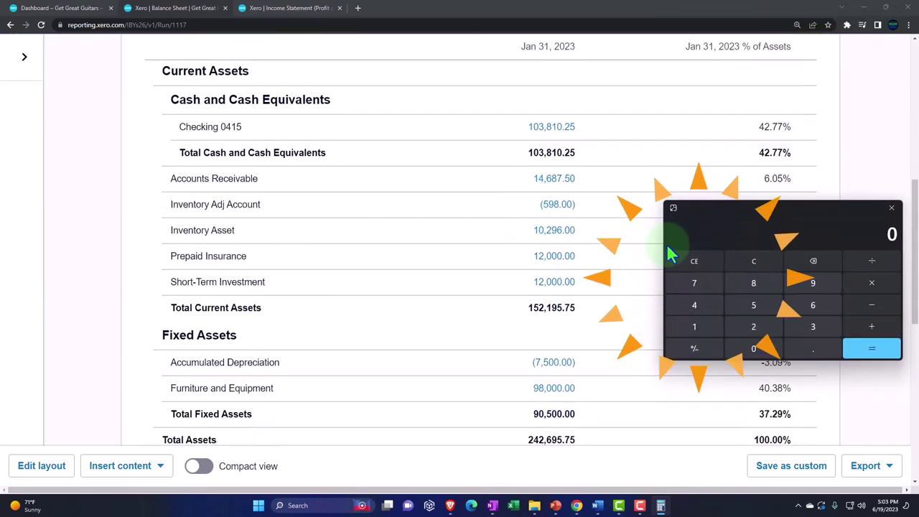
scroll(611, 253, down, 1)
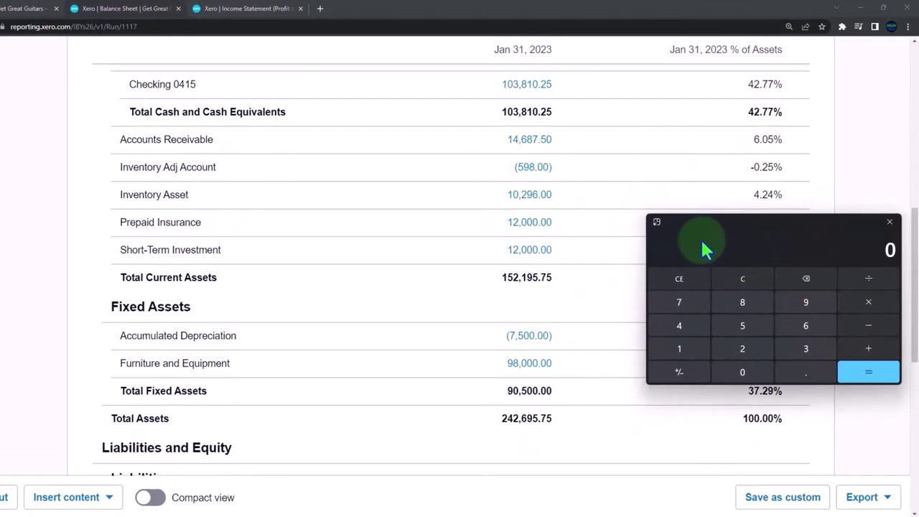
drag(697, 228, 670, 298)
drag(637, 332, 624, 309)
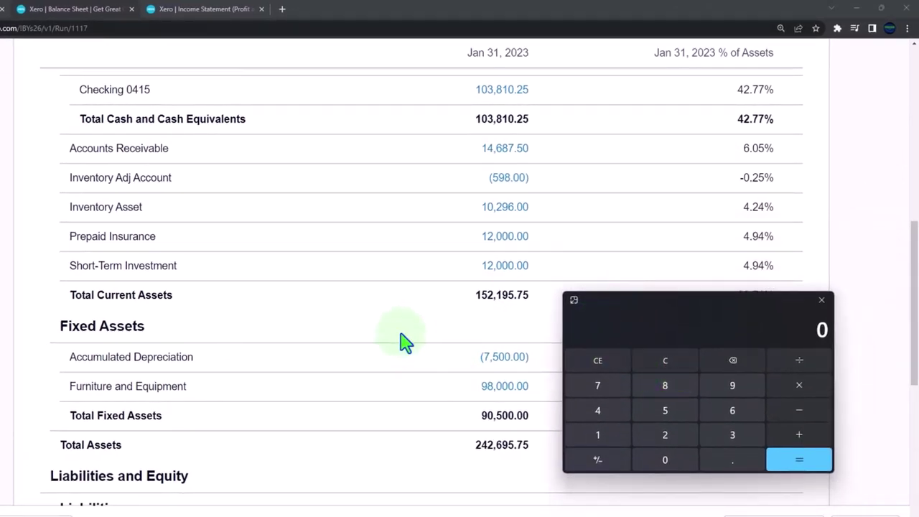
- Divide total current assets, 152,195.75, by total assets, 242,695.75, in the Calculator
text(152,195.75)
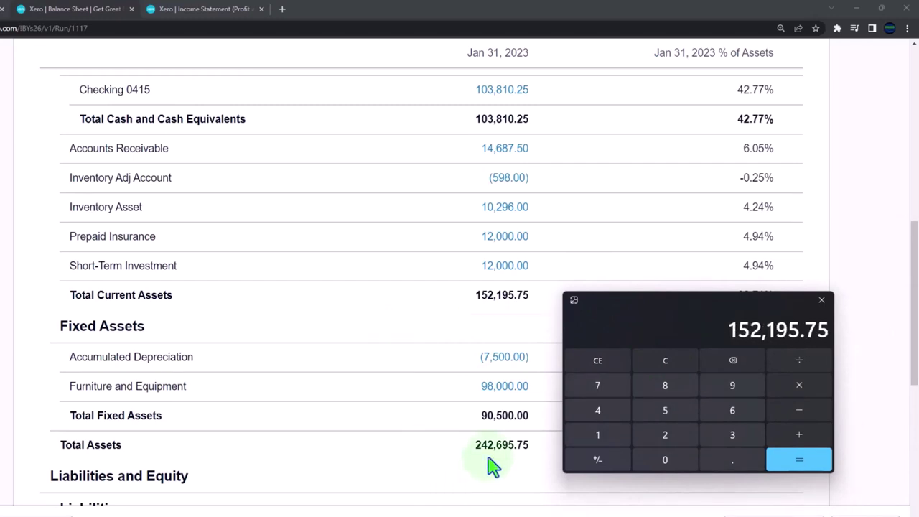
text(42,695)
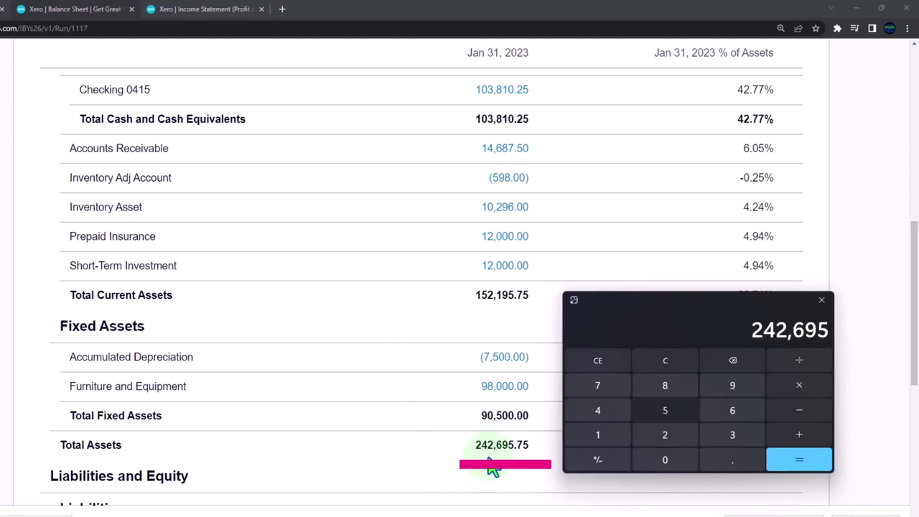
text(.75)
key(Return)
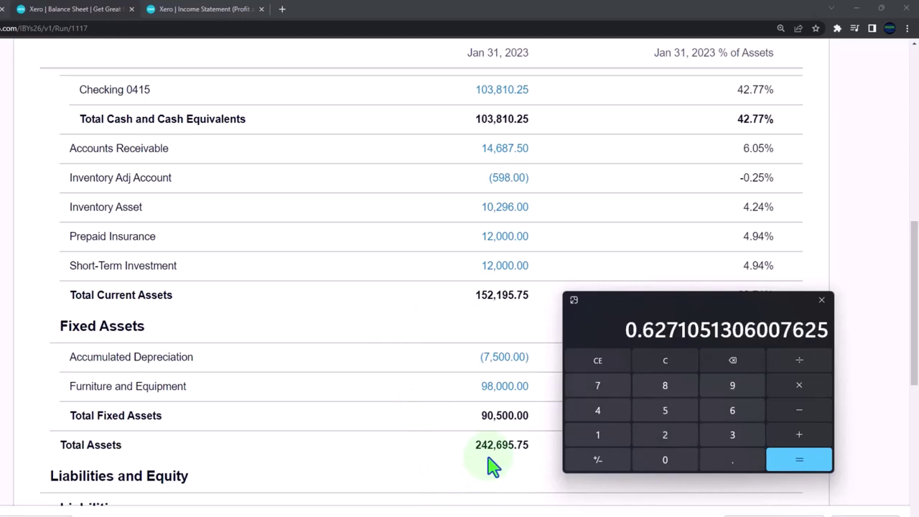
- Clear the Calculator, repeat the division of 152,195.75 by 242,695.75 to check the current assets percentage, and close it
key(Escape)
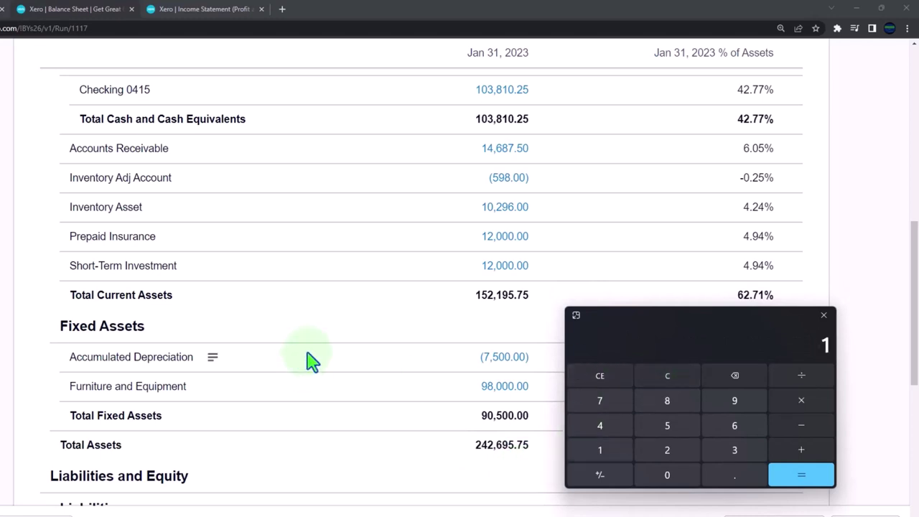
text(152,195.75)
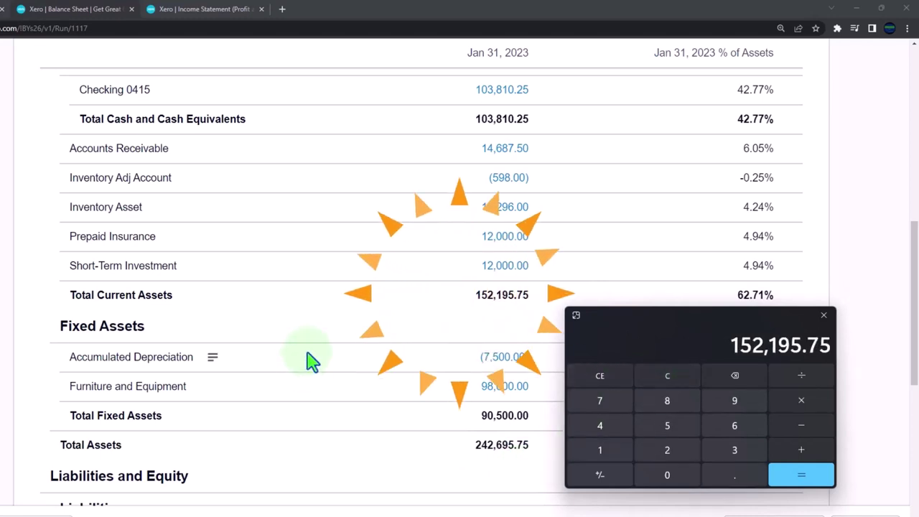
key(slash)
text(242,695)
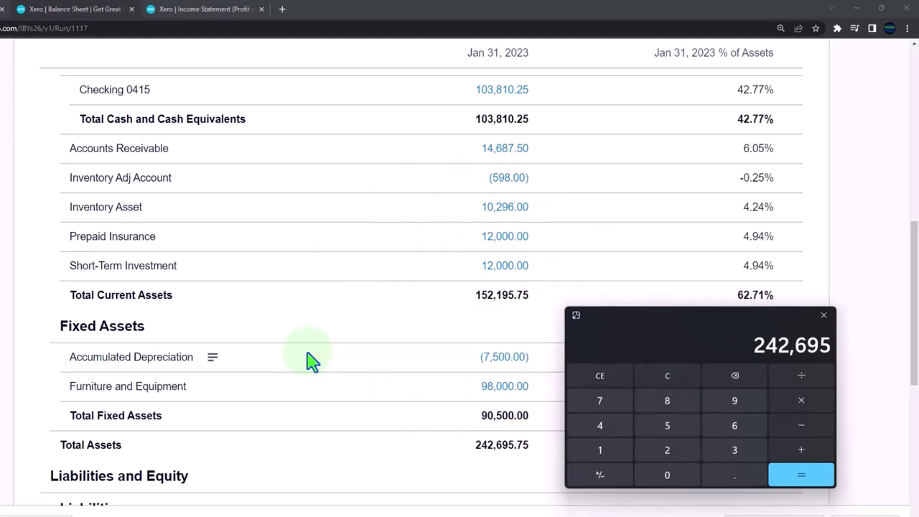
text(2695.75)
key(Return)
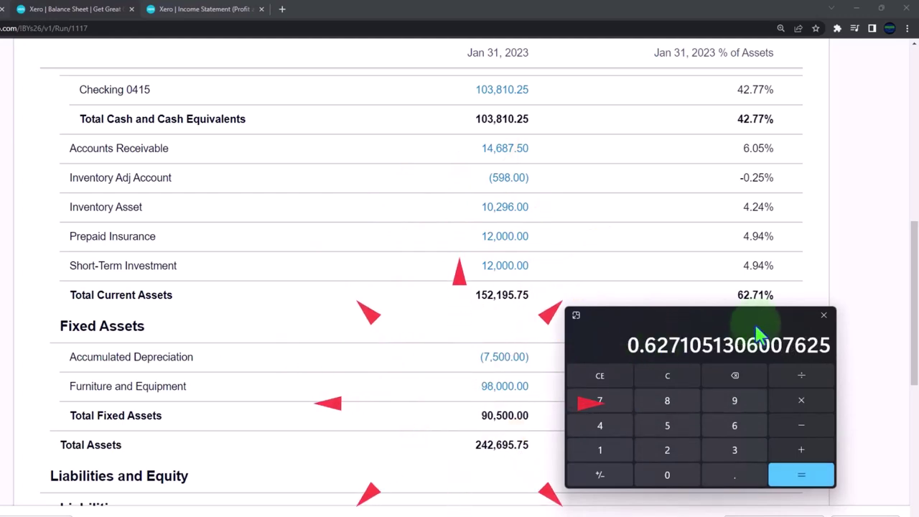
key(alt+F4)
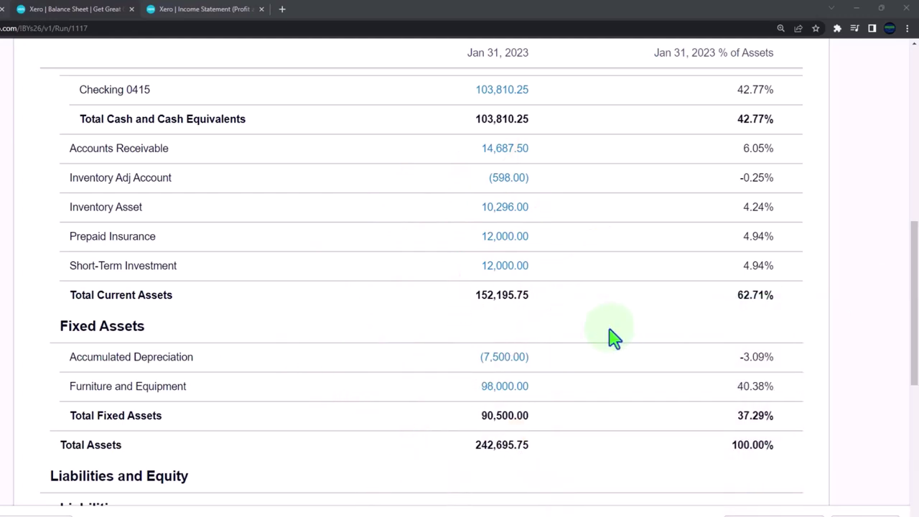
- Review the liabilities and equity percentages and change the report title to "Vertical Analysis Balance Sheet"
scroll(578, 368, down, 7)
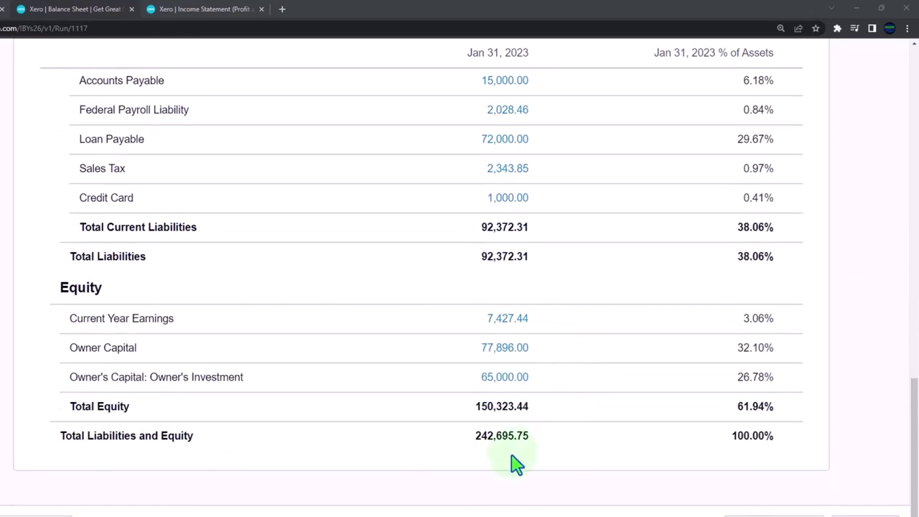
scroll(521, 470, up, 10)
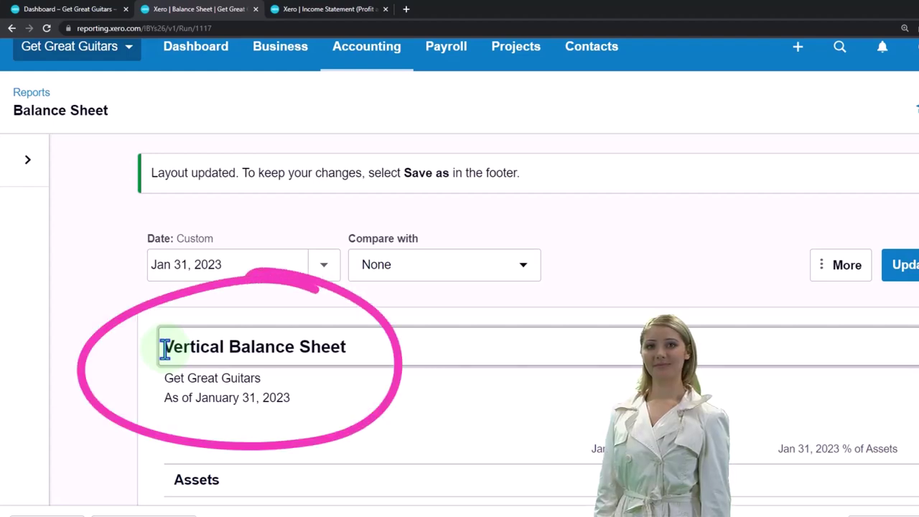
text(Analysis)
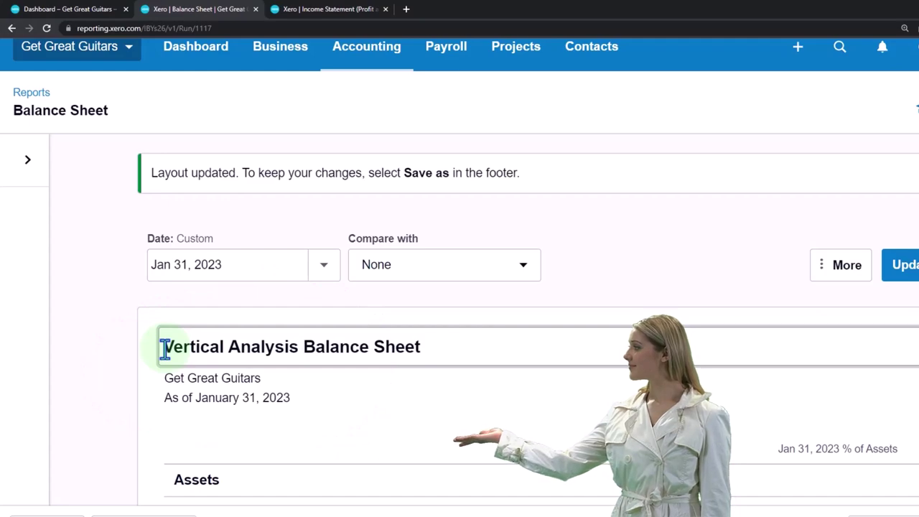
click(273, 398)
scroll(273, 400, down, 4)
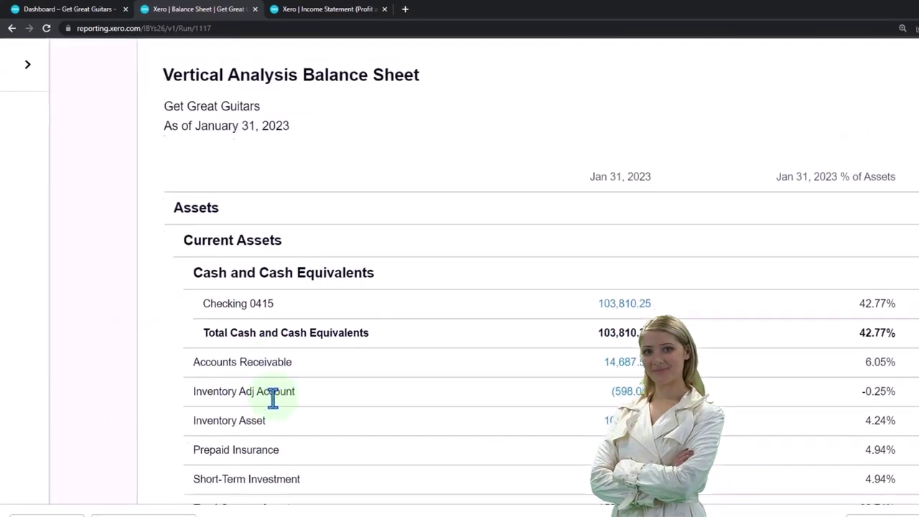
- Save the report as a custom report named "Vertical Analysis Balance Sheet" without making it the default
scroll(273, 399, up, 6)
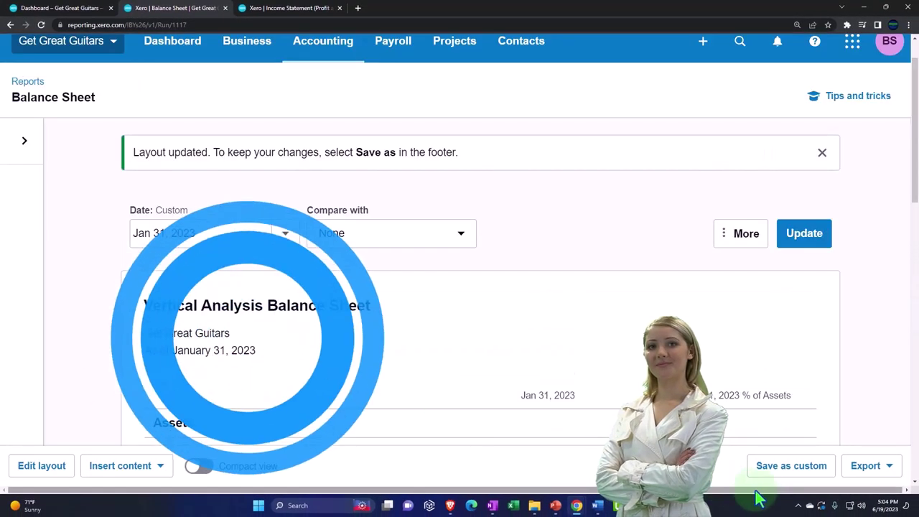
click(791, 466)
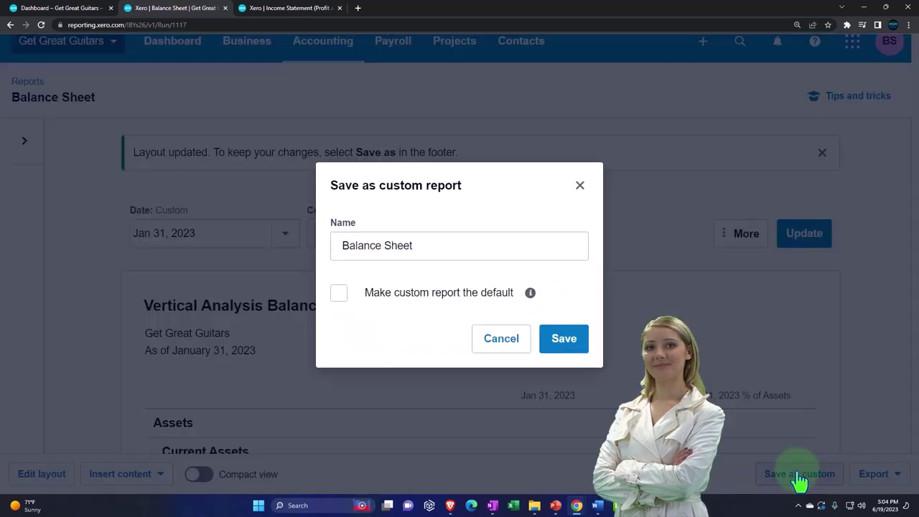
click(337, 244)
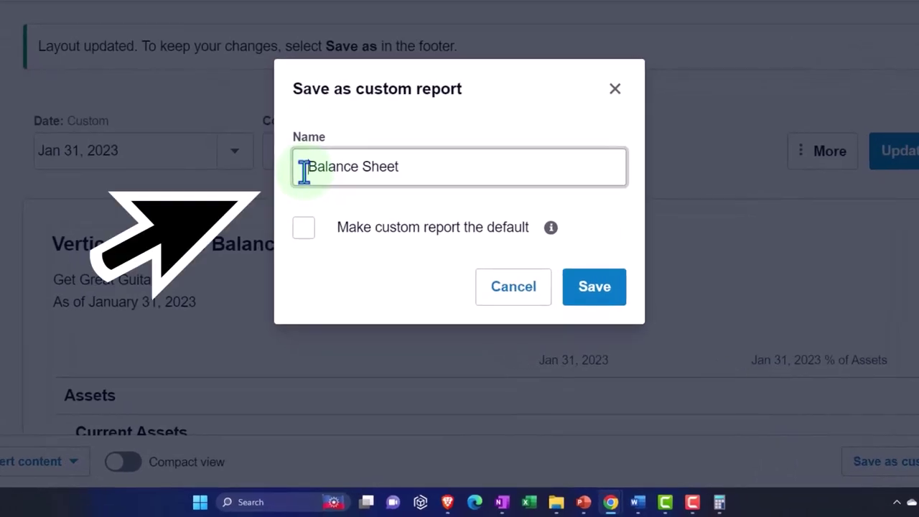
text(Vertical Anal)
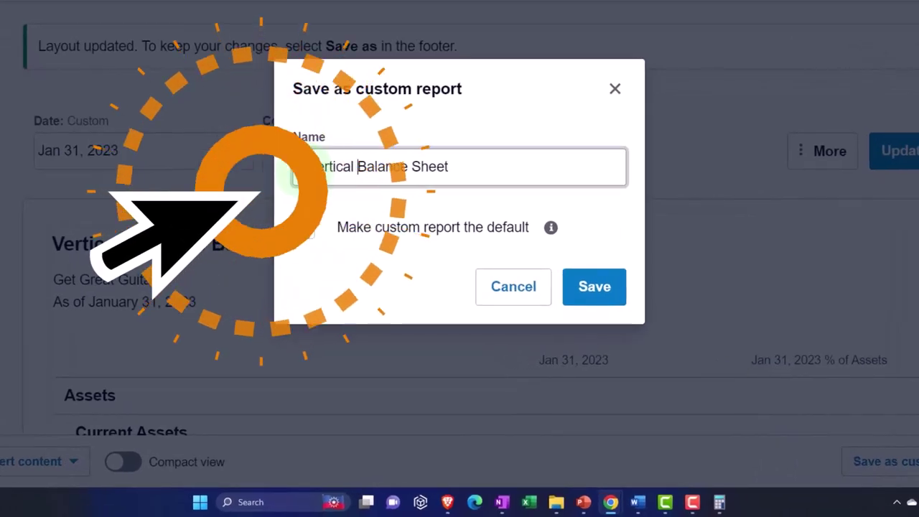
text(ysis)
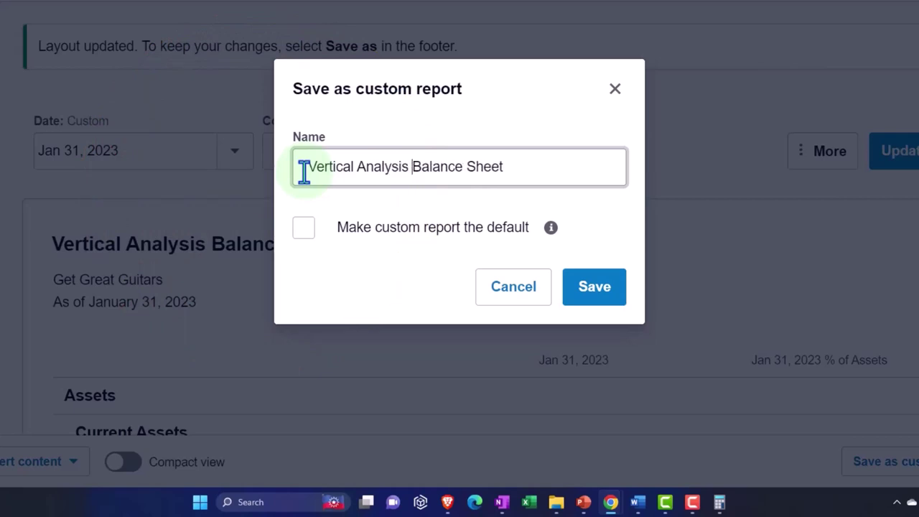
click(591, 291)
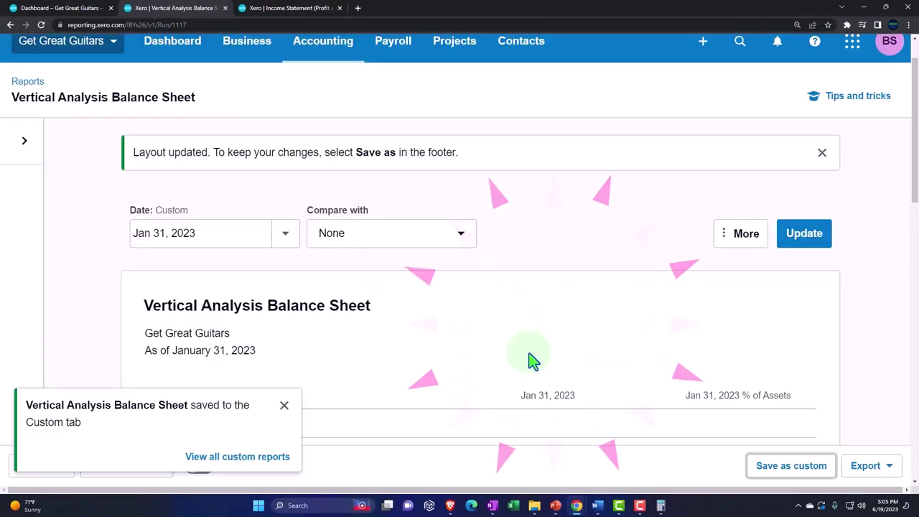
scroll(526, 358, down, 4)
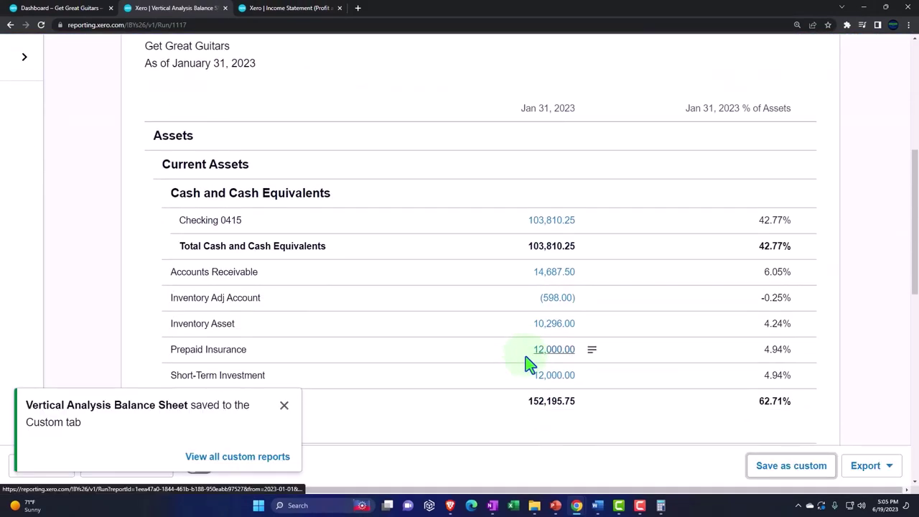
click(591, 250)
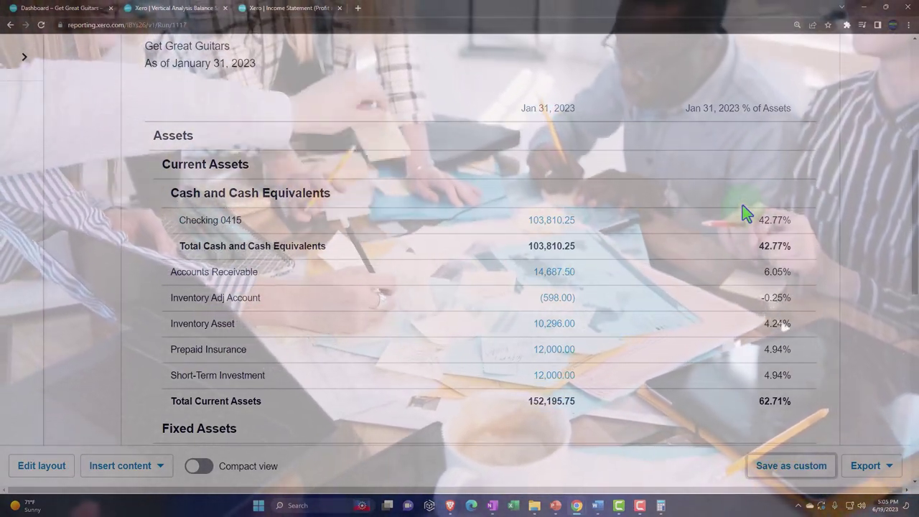
click(746, 212)
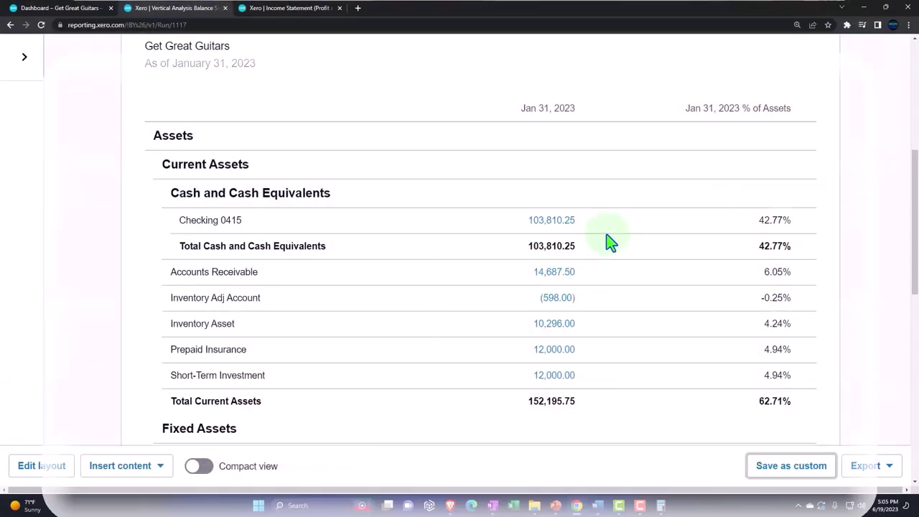
- Set the Income Statement's custom date range to Jan 1, 2023 through Jan 31, 2023 and update the report
click(291, 11)
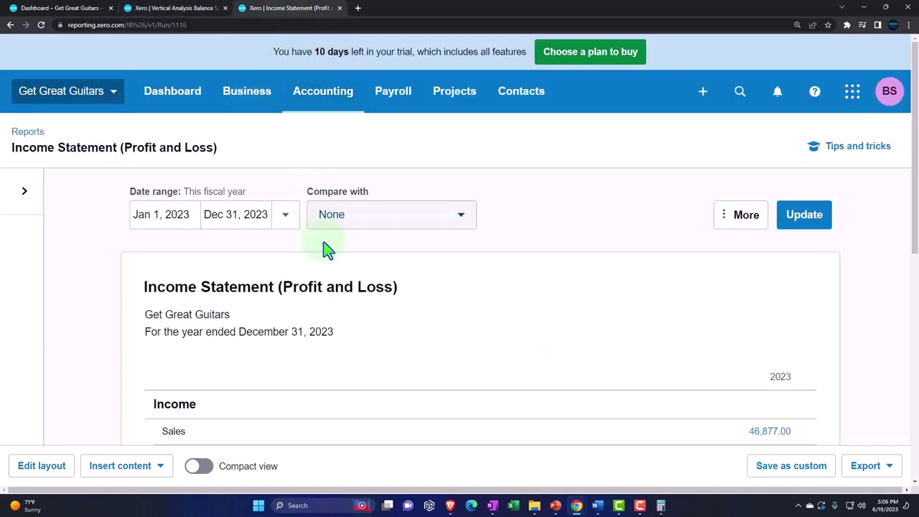
click(280, 229)
scroll(328, 394, down, 3)
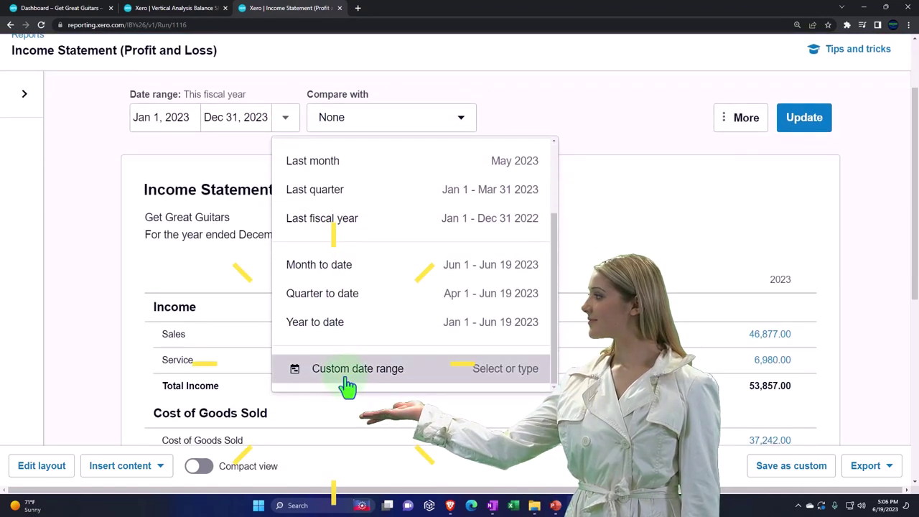
click(345, 377)
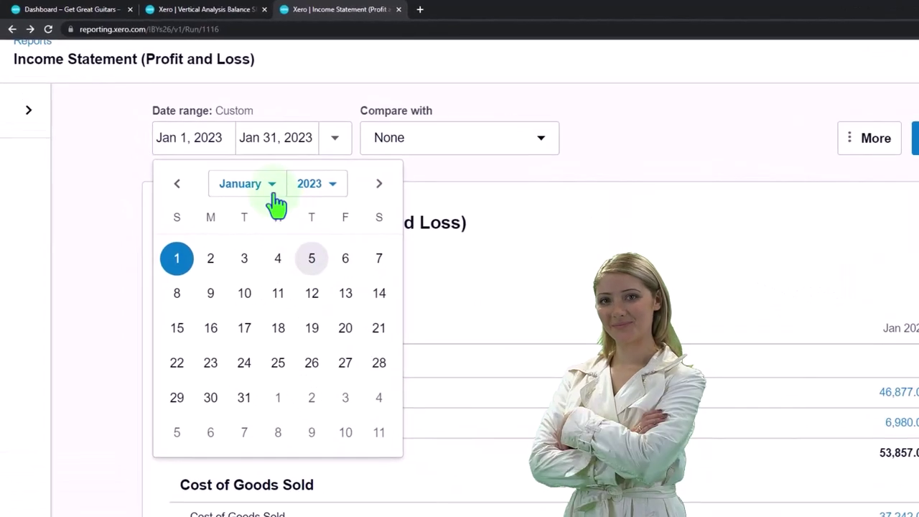
click(277, 204)
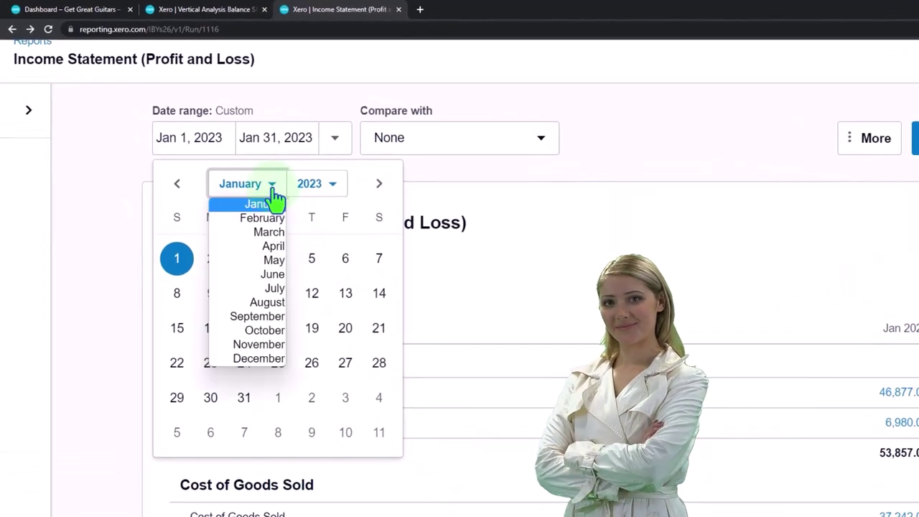
click(275, 206)
click(177, 259)
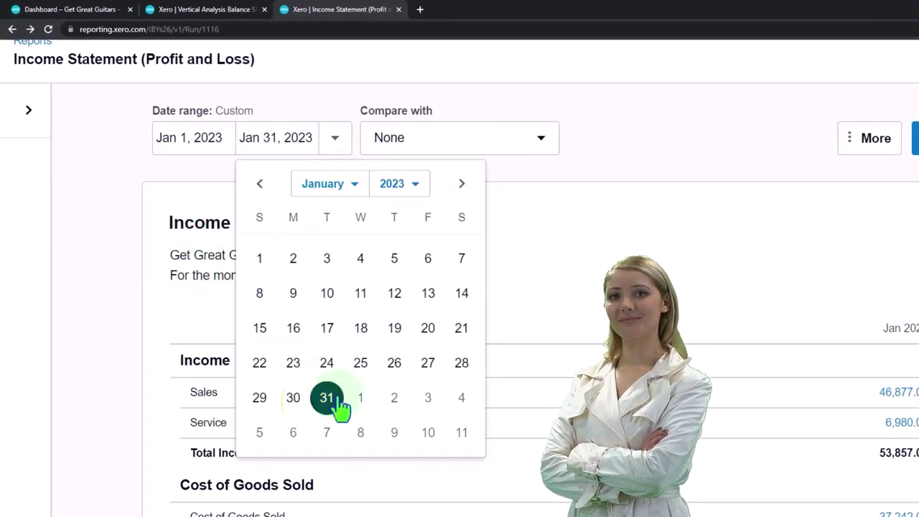
click(328, 400)
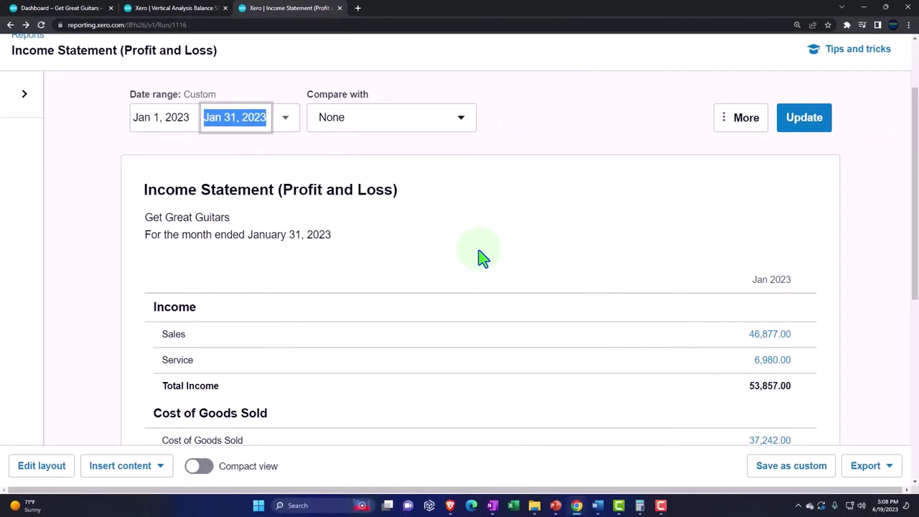
click(789, 133)
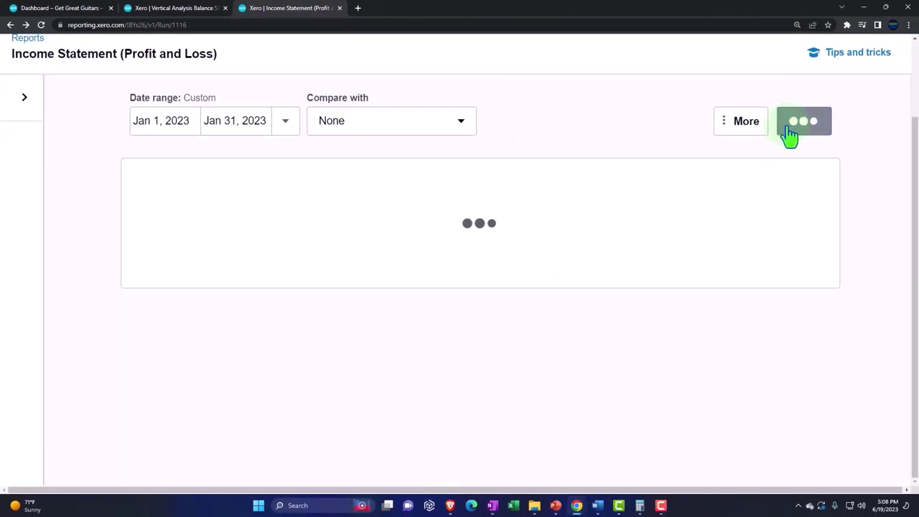
- Review the January income statement from income and cost of goods sold down to net income
click(612, 247)
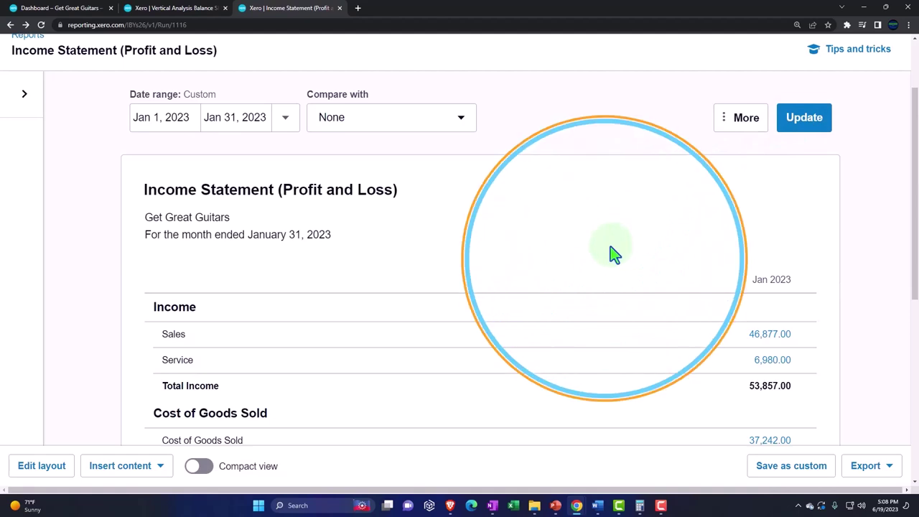
scroll(611, 250, down, 1)
scroll(612, 253, down, 1)
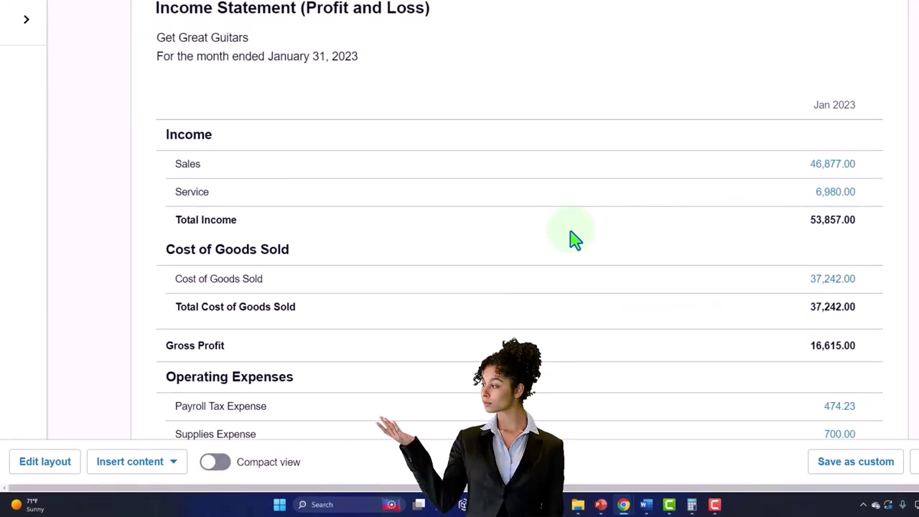
scroll(567, 248, down, 2)
scroll(407, 349, down, 1)
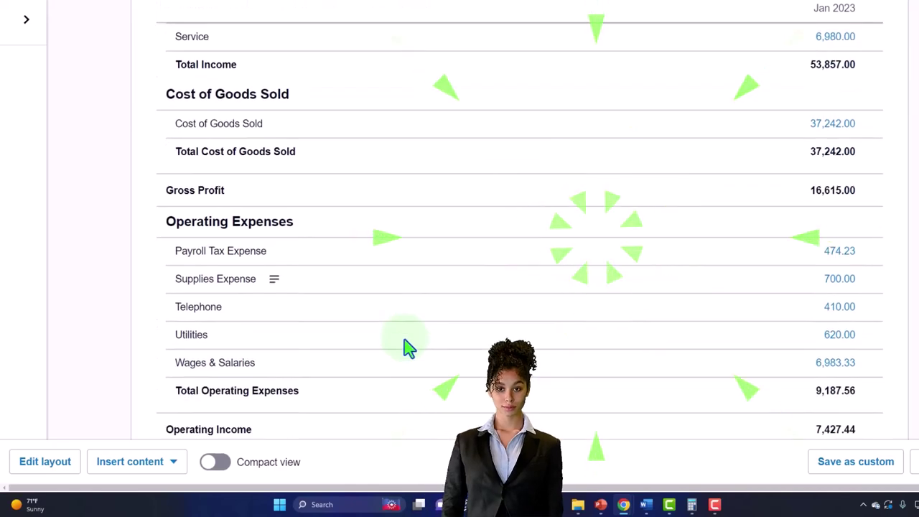
scroll(406, 349, down, 1)
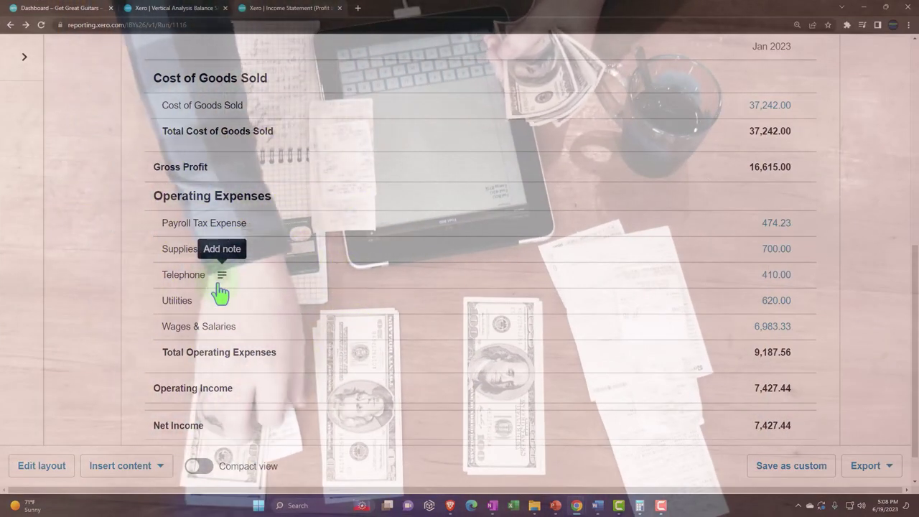
scroll(220, 293, up, 2)
scroll(220, 293, up, 2)
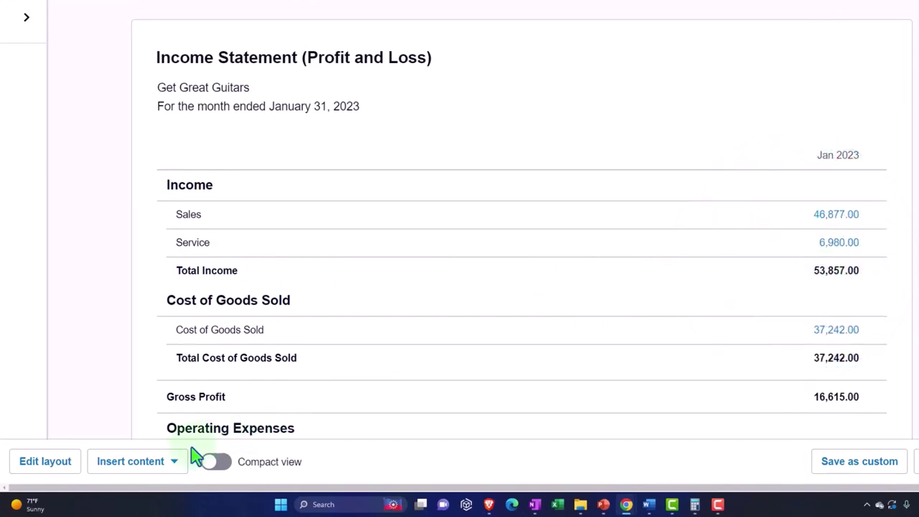
- Open the income statement's layout for editing and add a percentage column
click(52, 464)
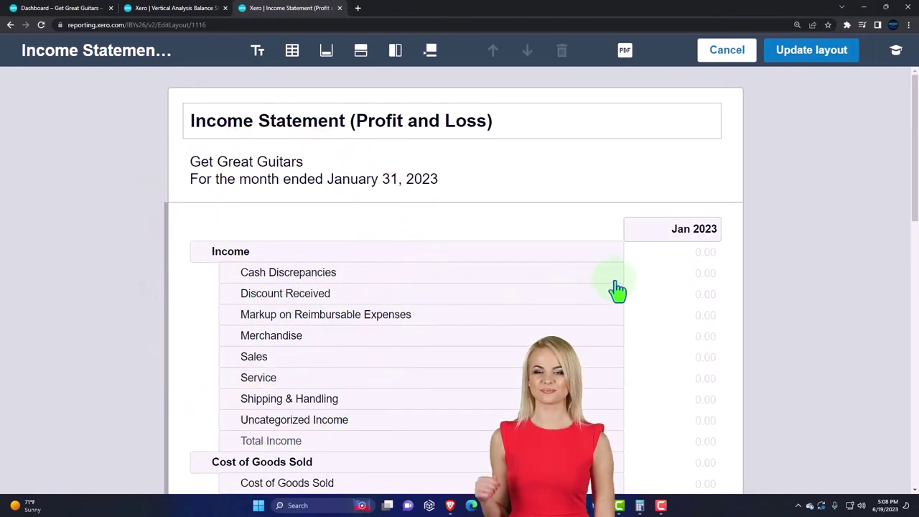
scroll(512, 178, down, 1)
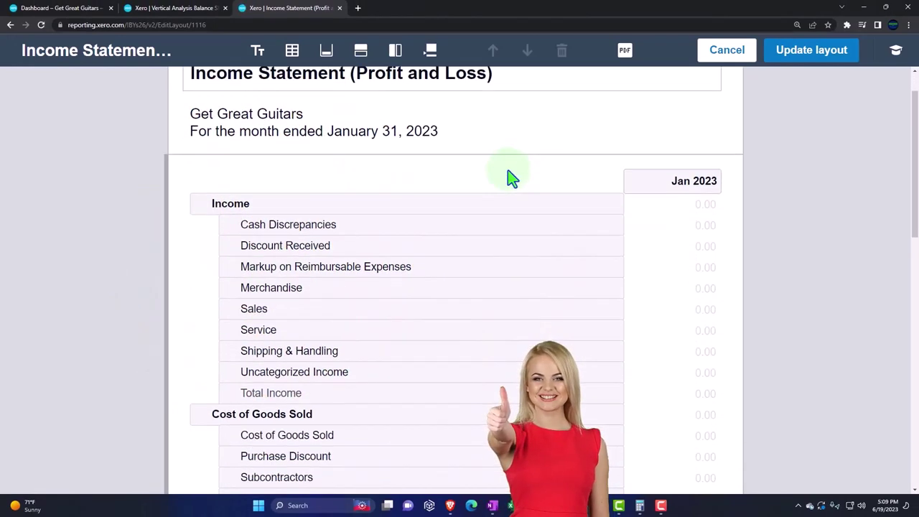
scroll(512, 178, up, 1)
click(395, 50)
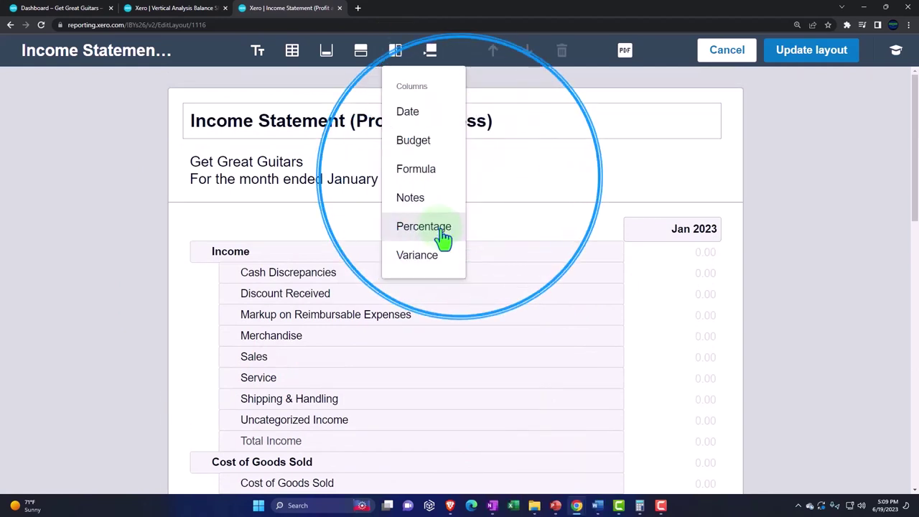
click(441, 230)
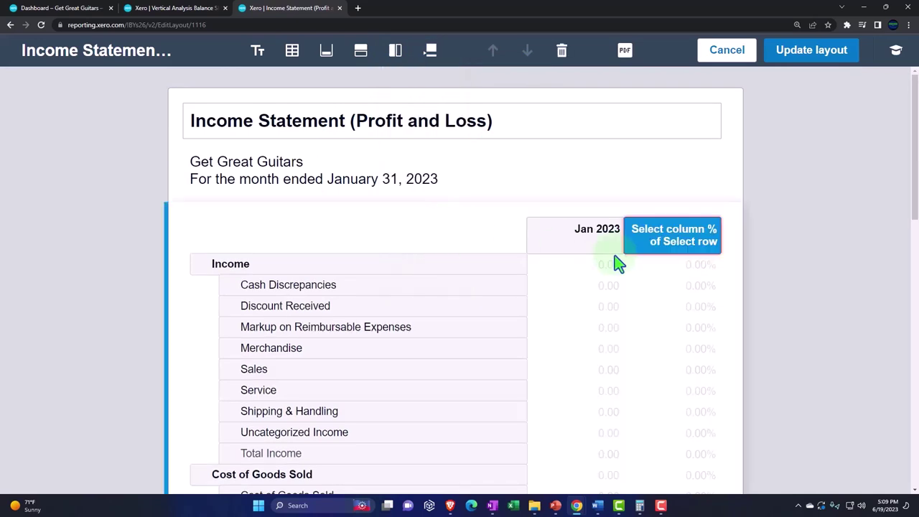
- Configure the percentage column to show Jan 2023 as a percentage of Income and update the layout
click(697, 243)
click(718, 156)
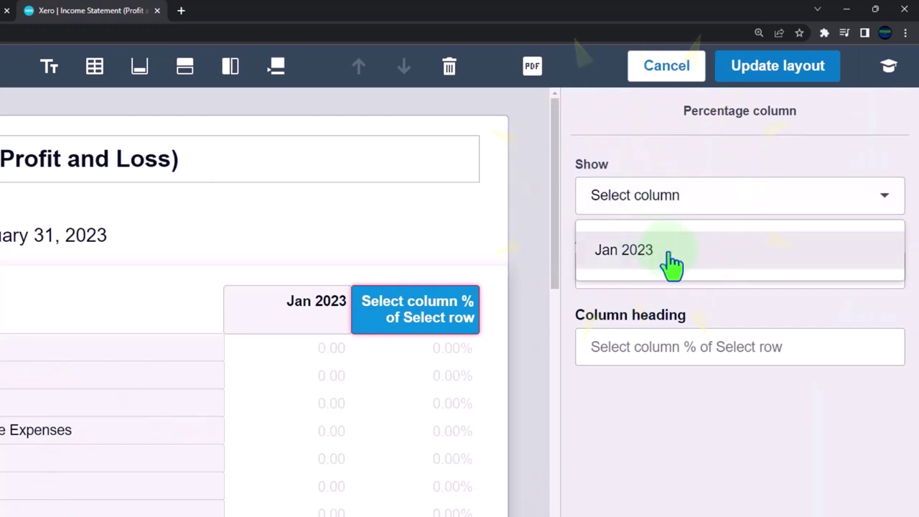
click(689, 265)
click(683, 281)
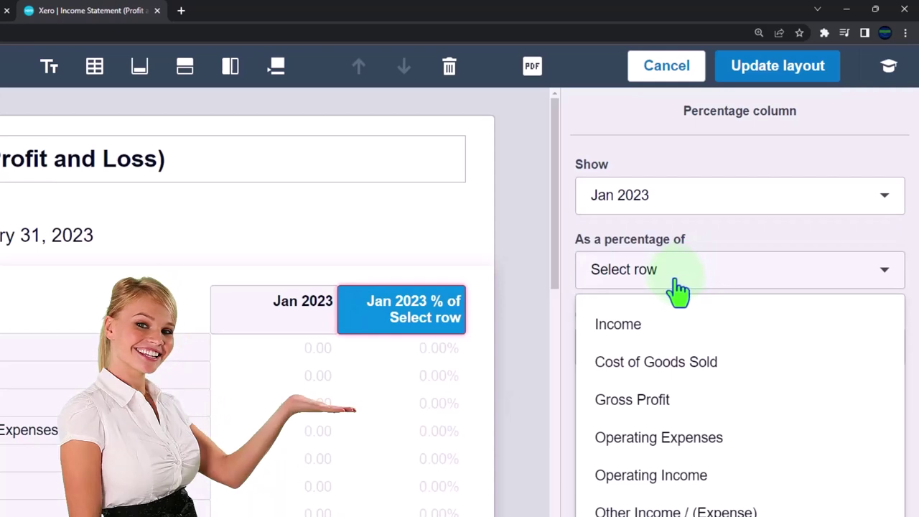
click(647, 328)
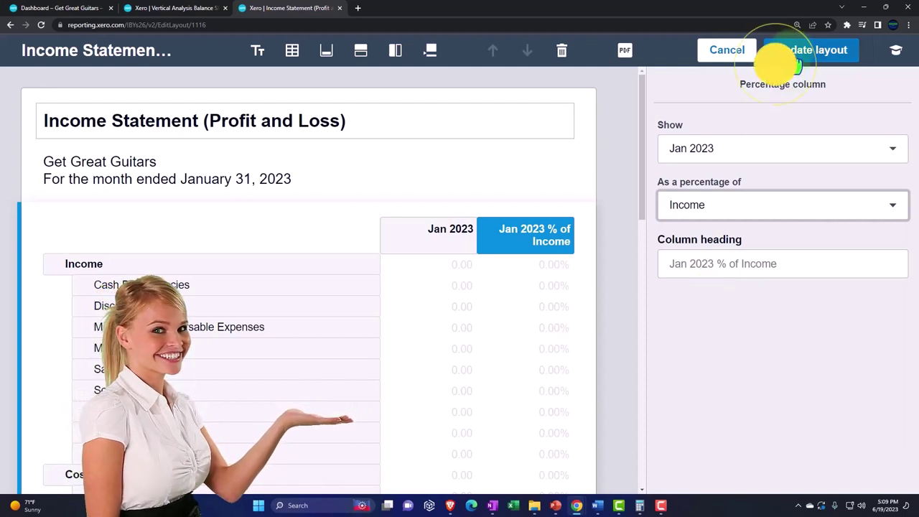
click(794, 65)
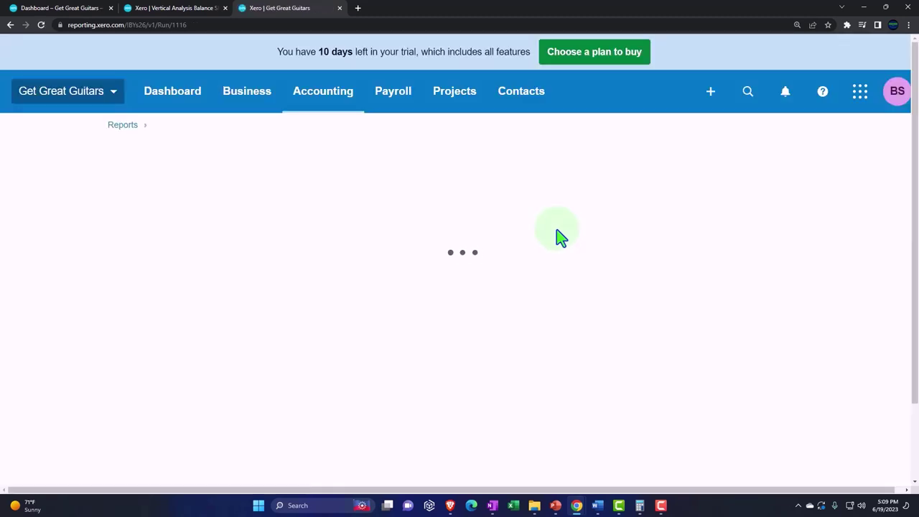
click(558, 230)
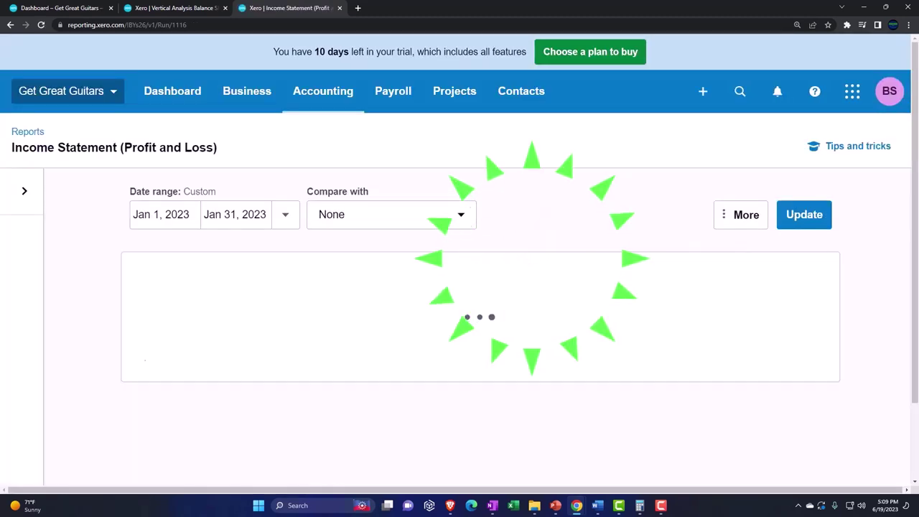
- Check the cost of goods sold percentage in the calculator by dividing 37,242 by total income of 53,857, and close the calculator
key(alt+Tab)
scroll(477, 214, down, 5)
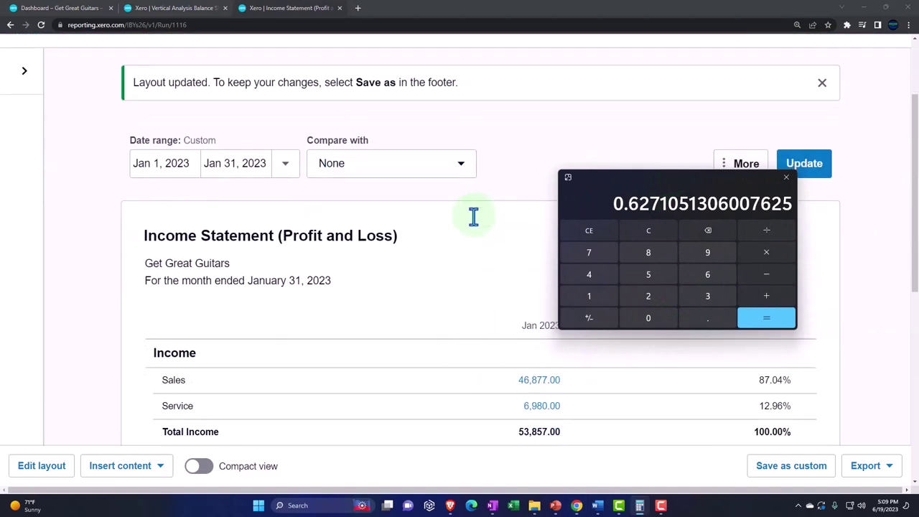
drag(619, 176, 686, 202)
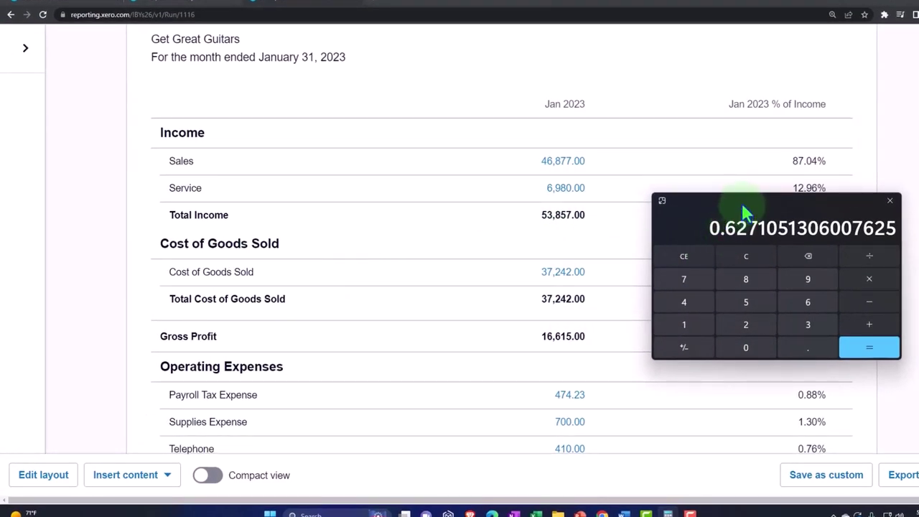
drag(744, 212, 347, 301)
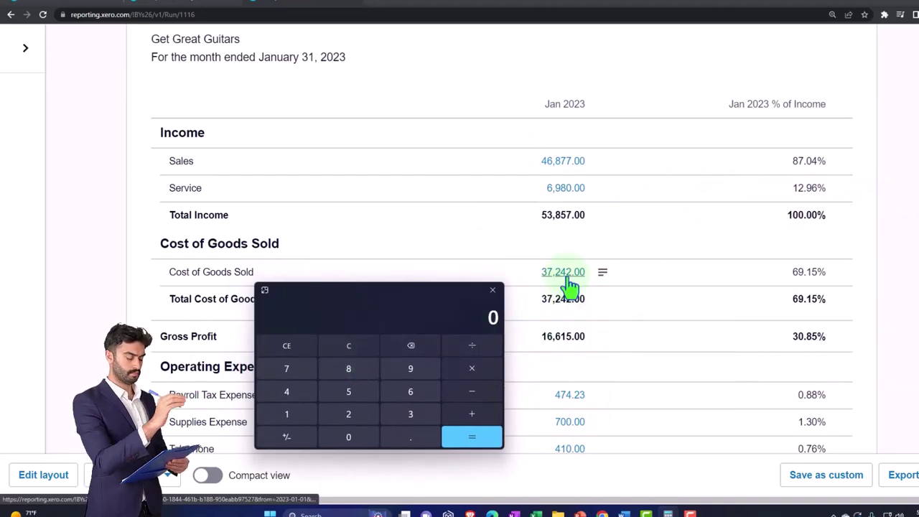
text(372)
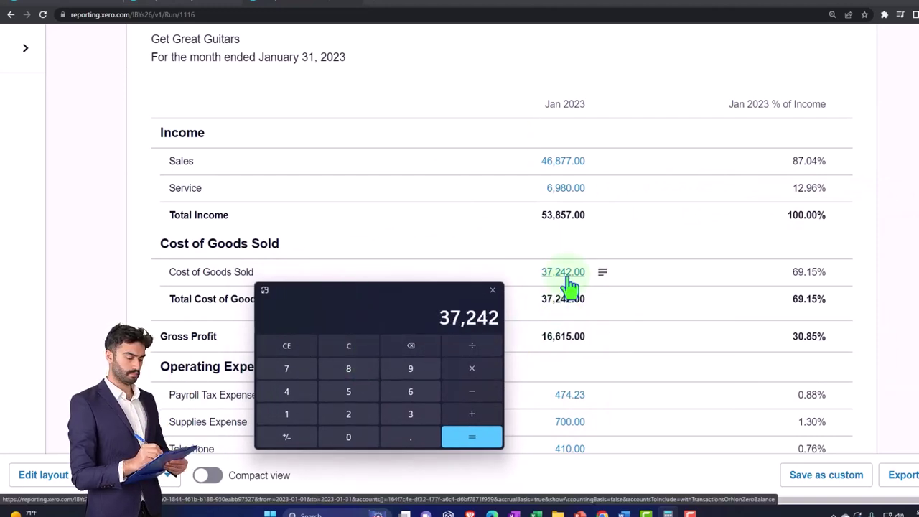
text(538)
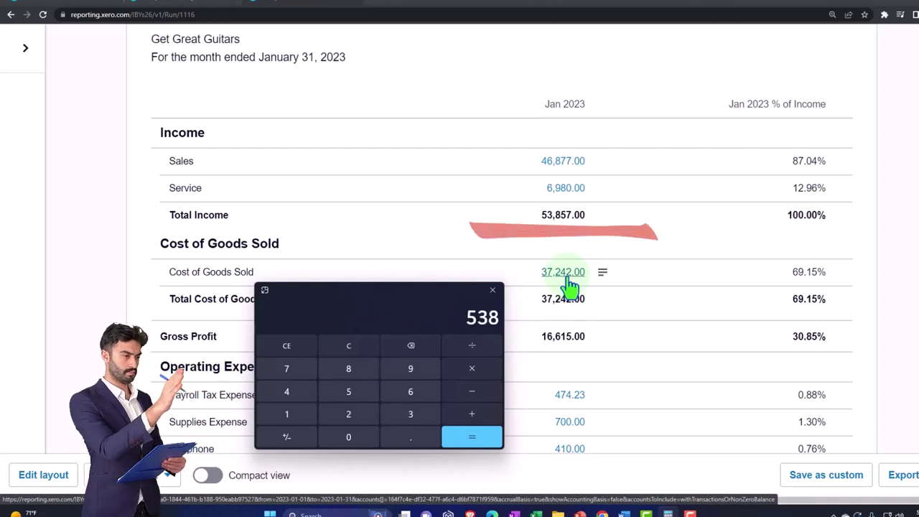
text(7)
key(Return)
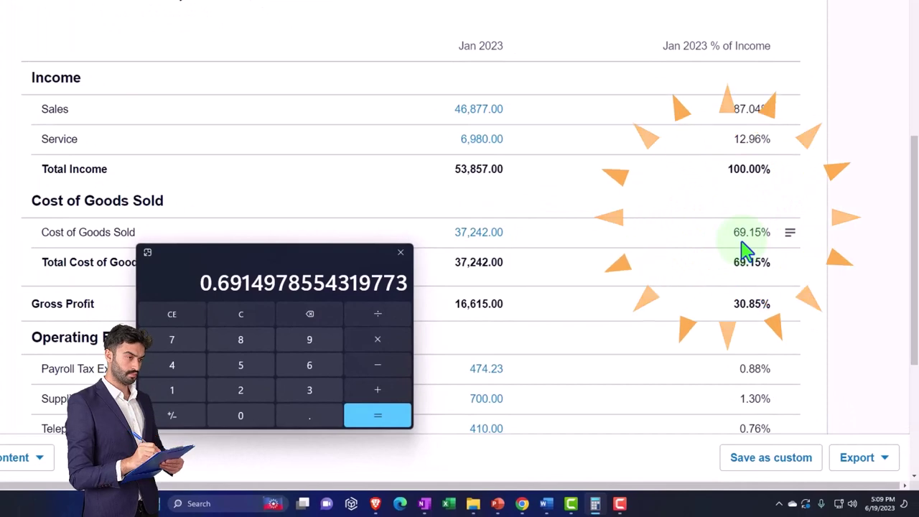
key(alt+F4)
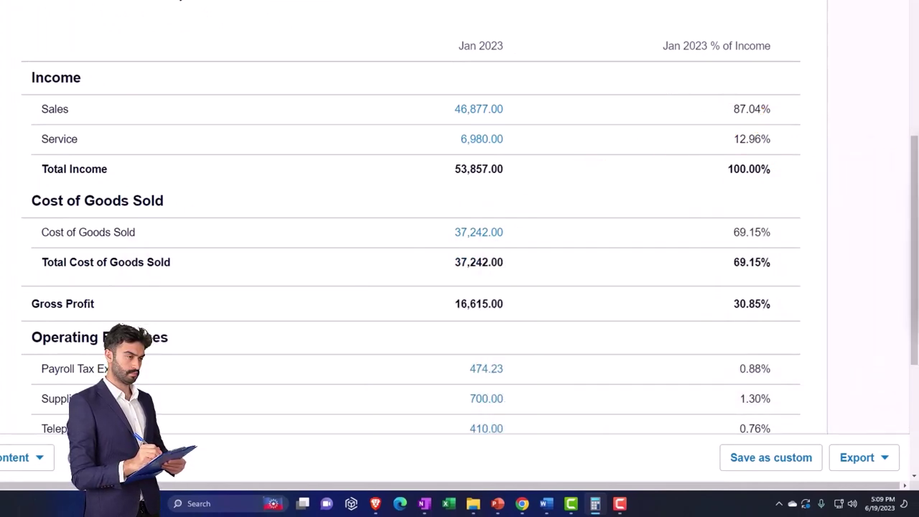
- Change the report's heading to "Vertical Analsys Income Statement"
scroll(133, 287, up, 2)
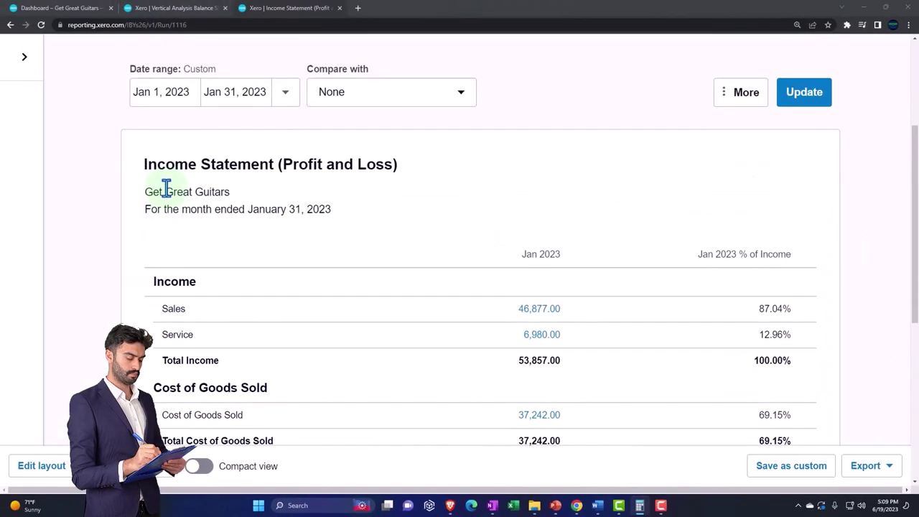
click(150, 163)
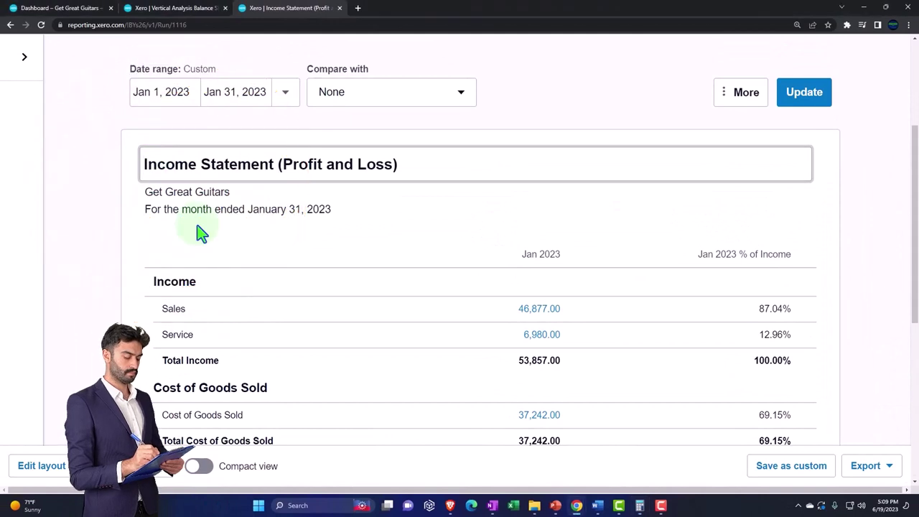
text(Verti)
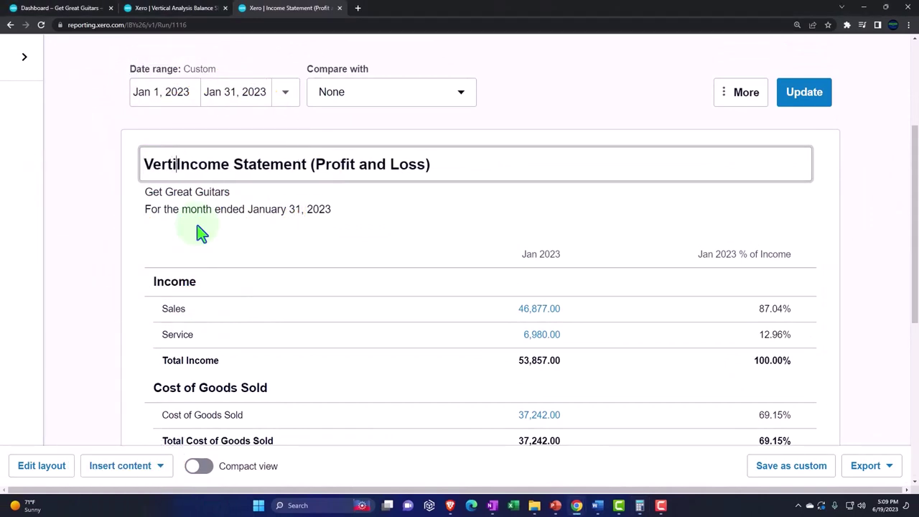
text(cal Analsys)
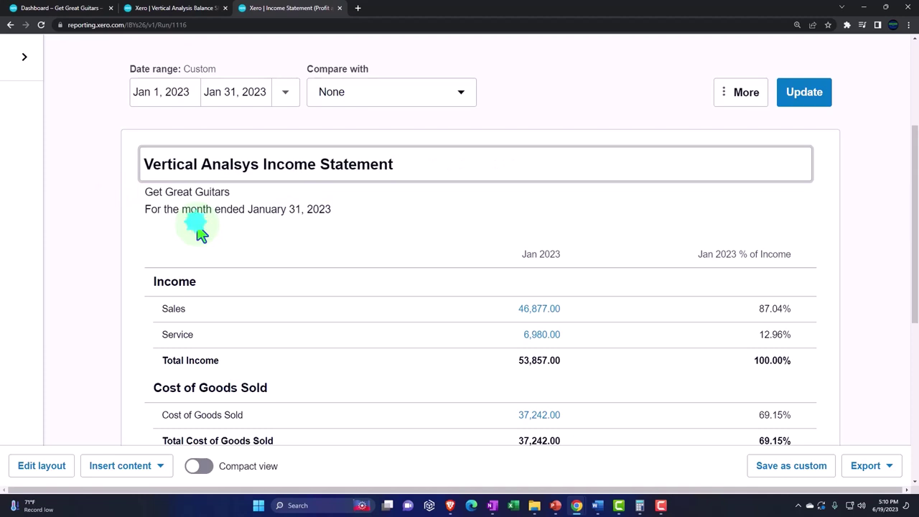
click(201, 233)
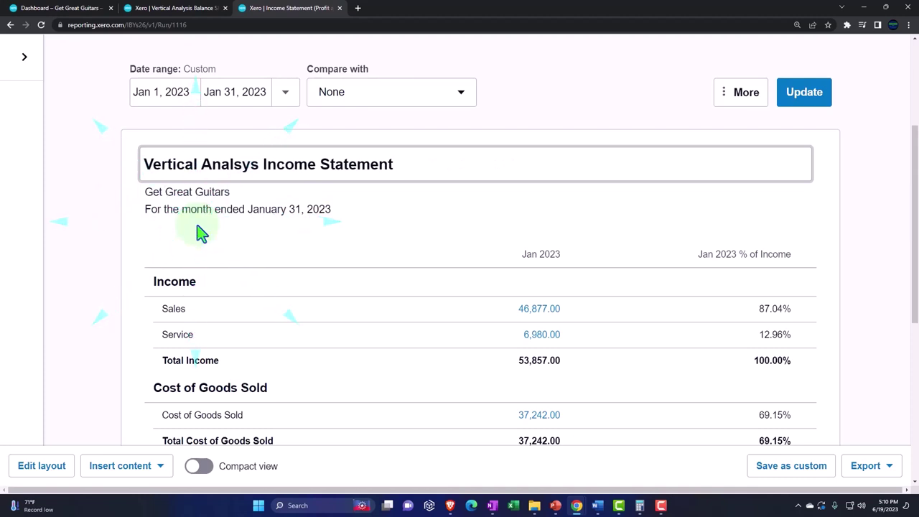
click(99, 240)
- Review the statement down to net income, and examine its layout's account rows and the grouping option for Realized Currency Gains without changing the layout
scroll(99, 241, down, 3)
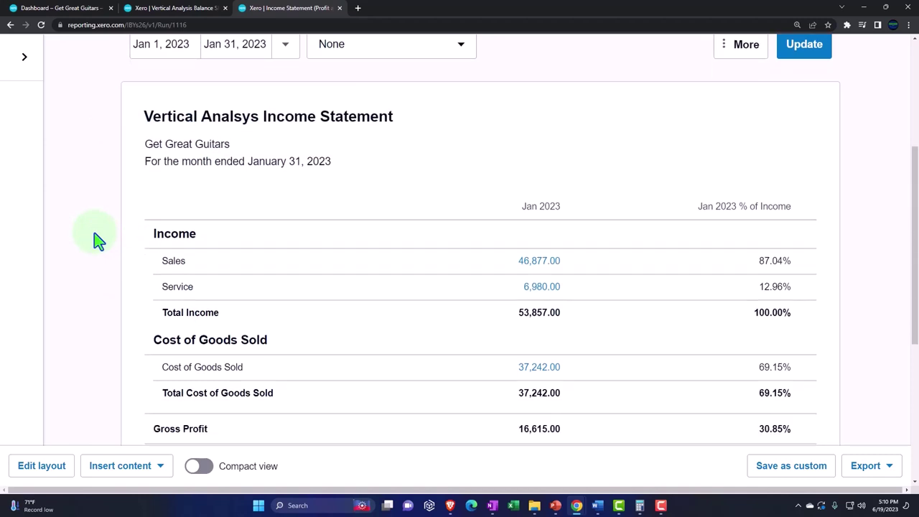
scroll(100, 240, down, 2)
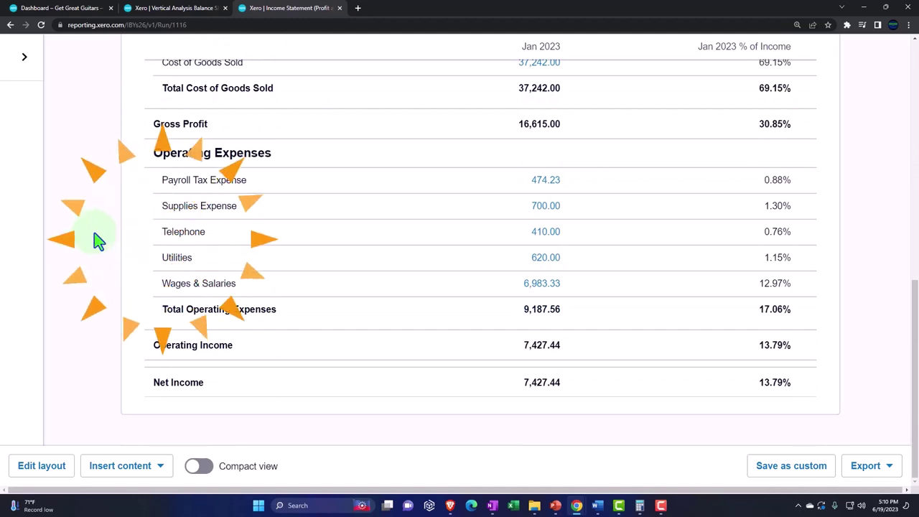
scroll(99, 241, up, 3)
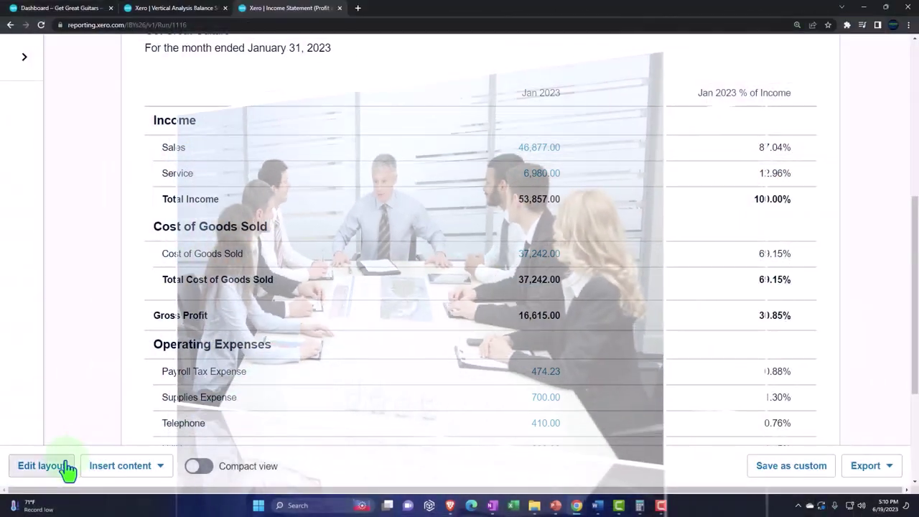
click(62, 468)
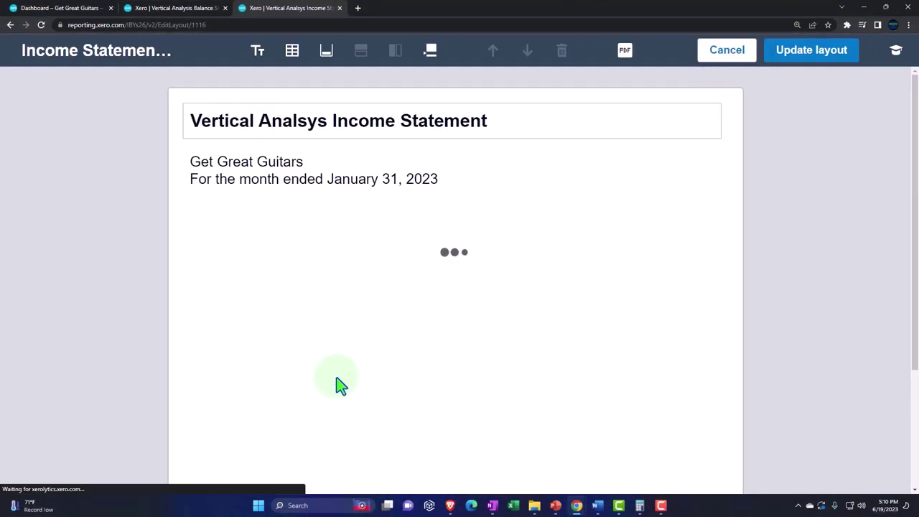
scroll(344, 369, down, 4)
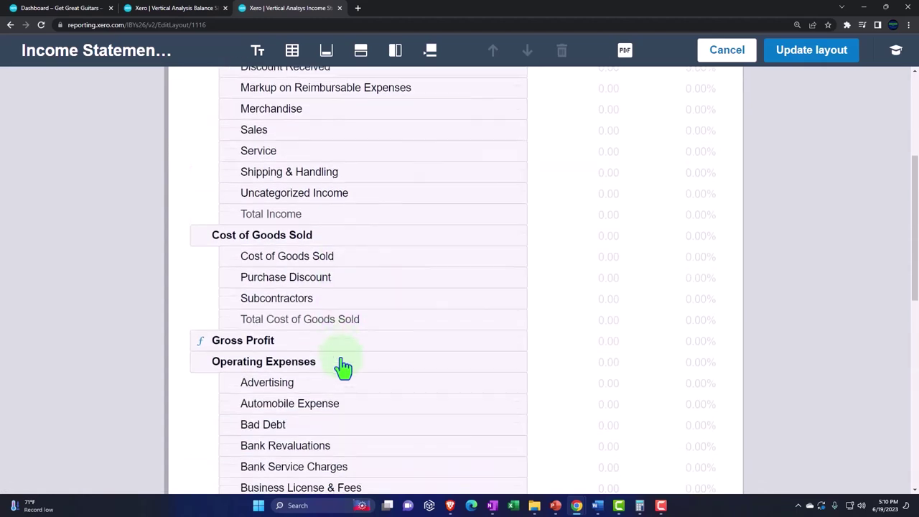
scroll(344, 366, down, 3)
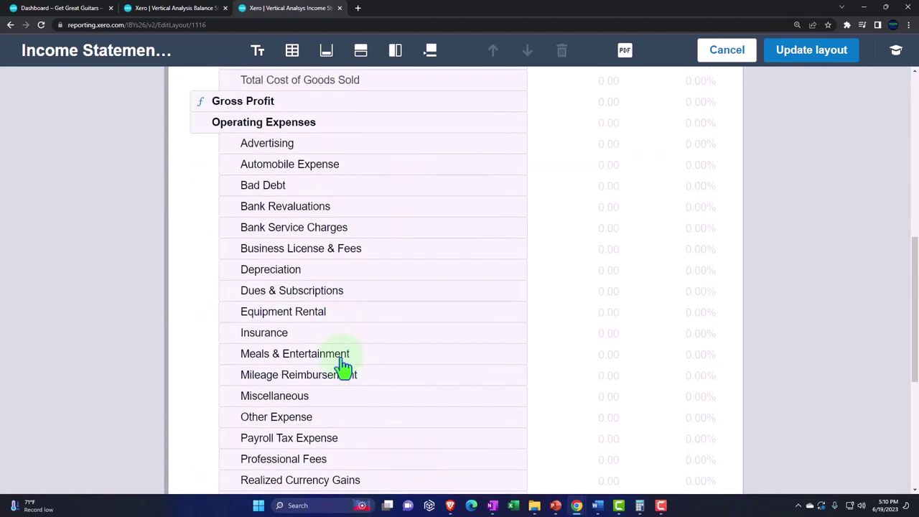
scroll(343, 366, down, 4)
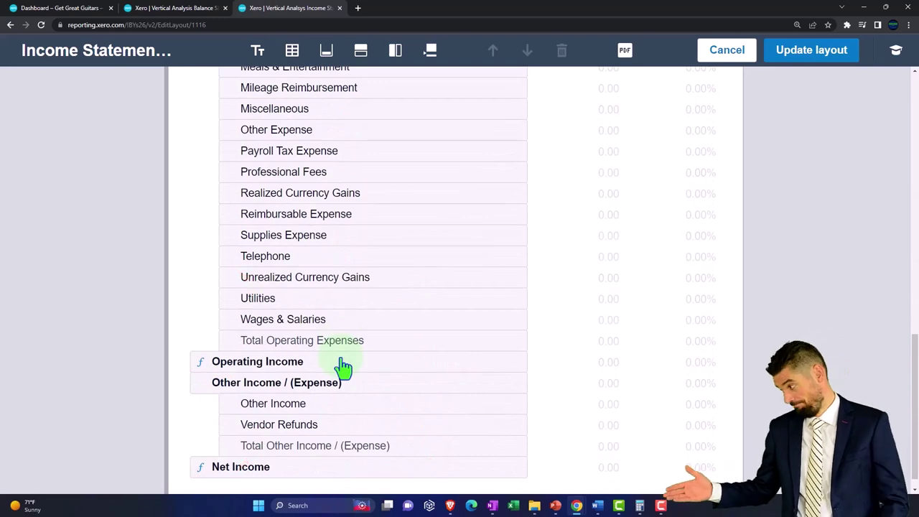
scroll(343, 366, up, 1)
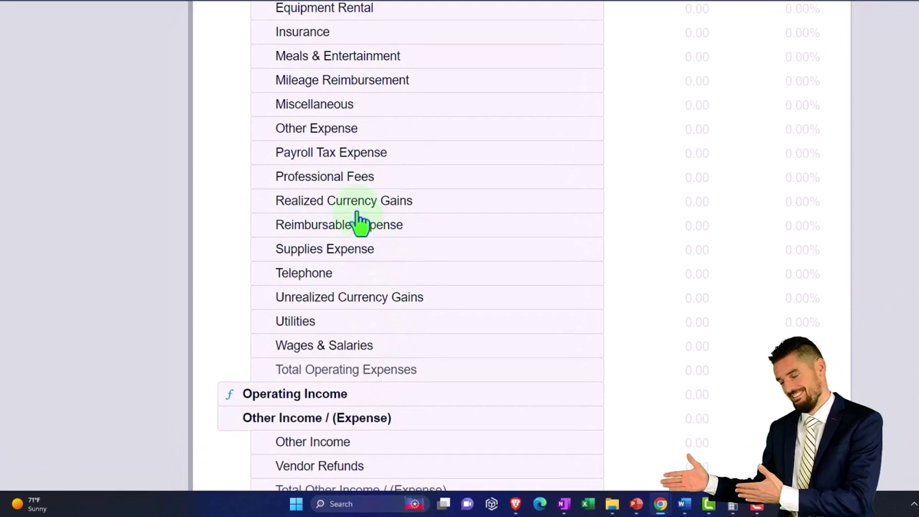
click(358, 204)
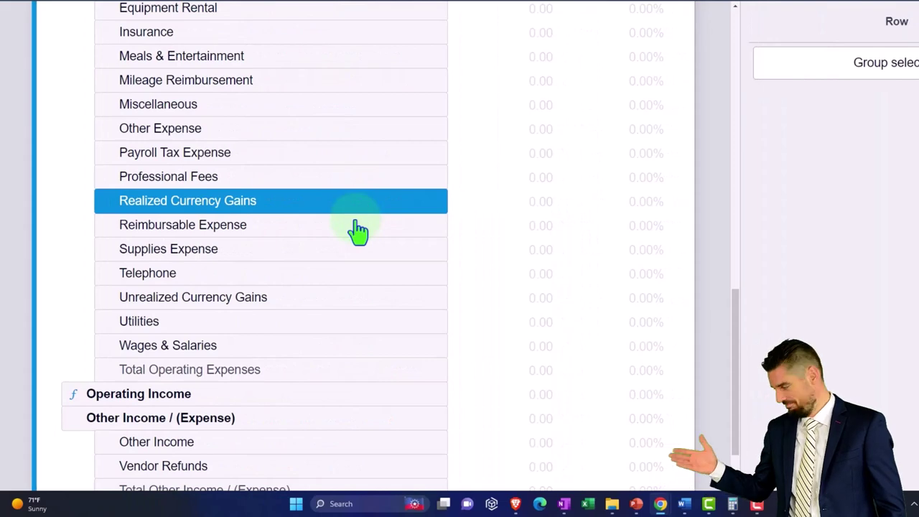
drag(358, 230, 583, 190)
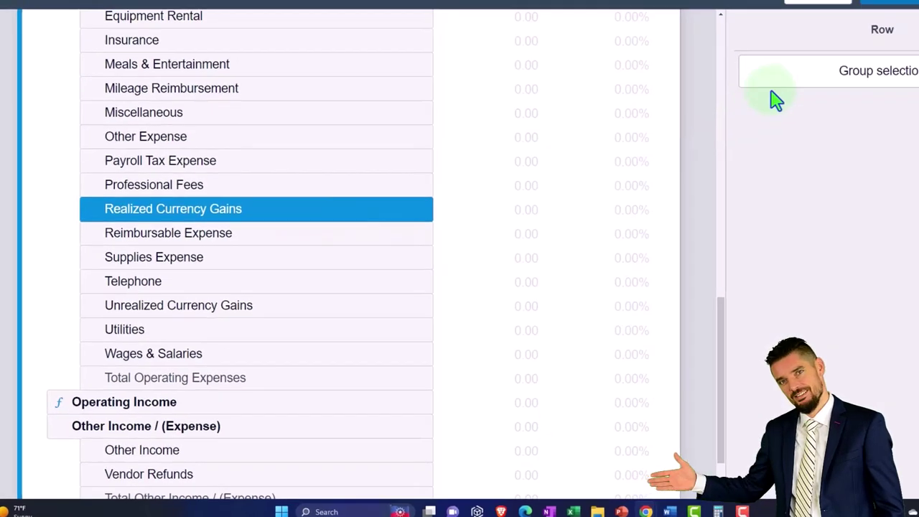
click(784, 77)
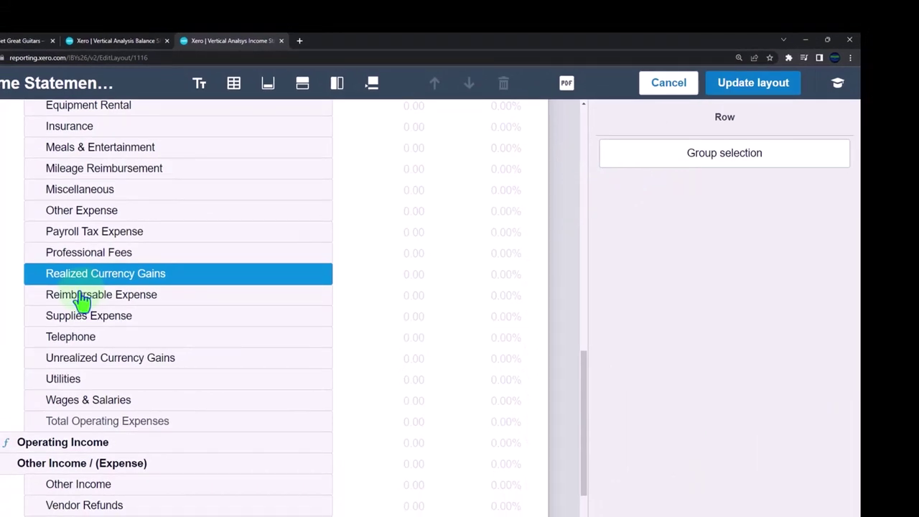
scroll(81, 301, up, 5)
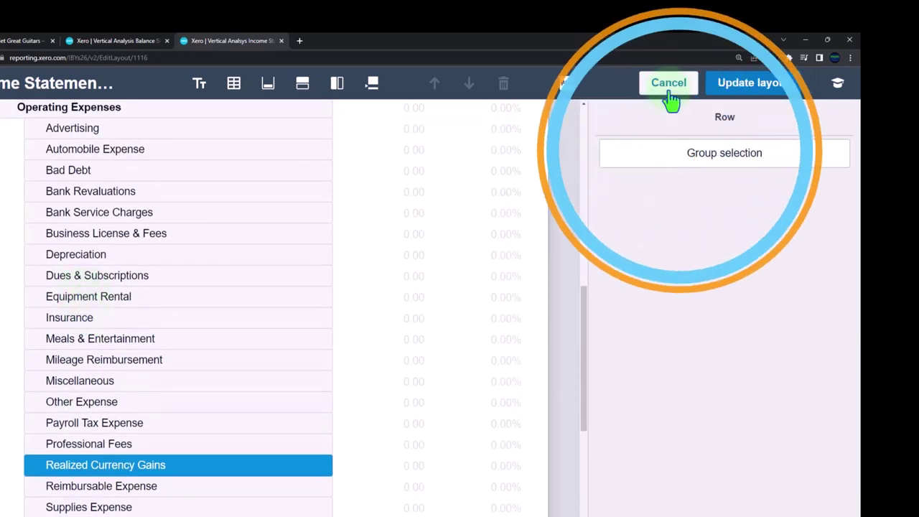
click(667, 89)
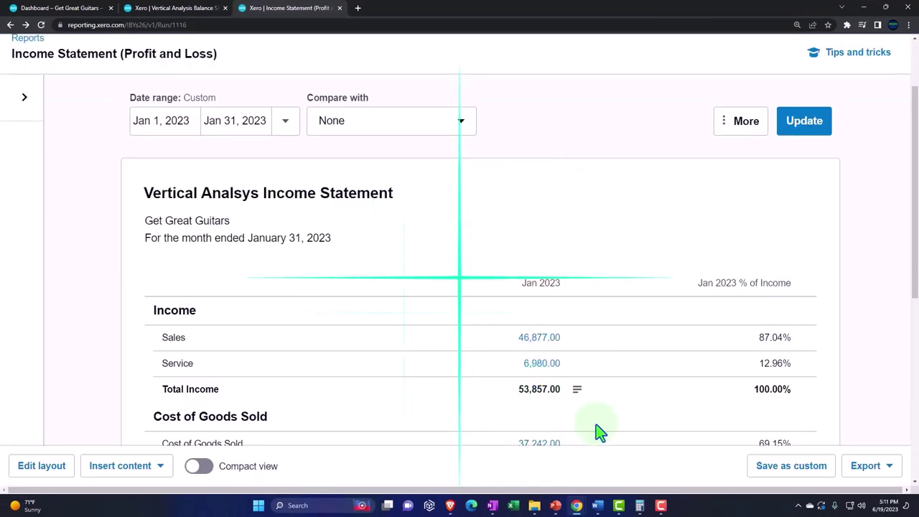
- Save the report as a custom report named "Vertical Analysis Income Statement" without making it the default
click(823, 474)
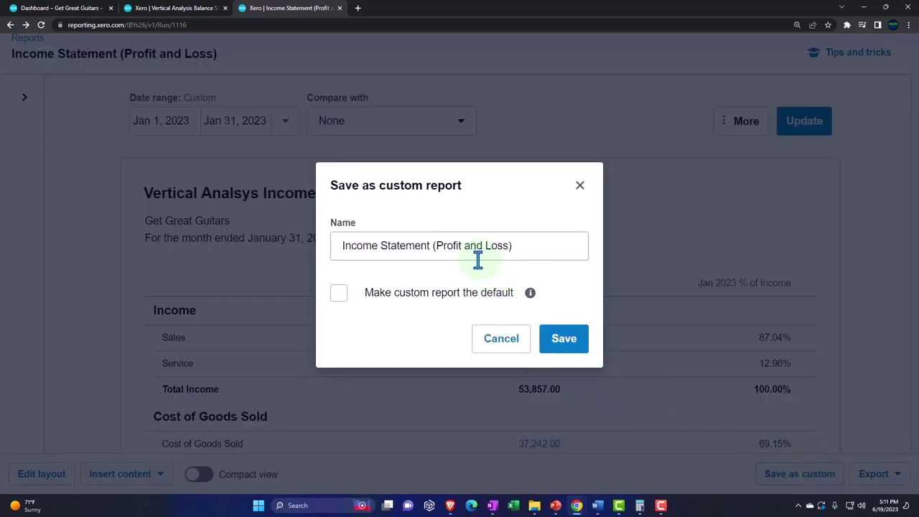
click(344, 252)
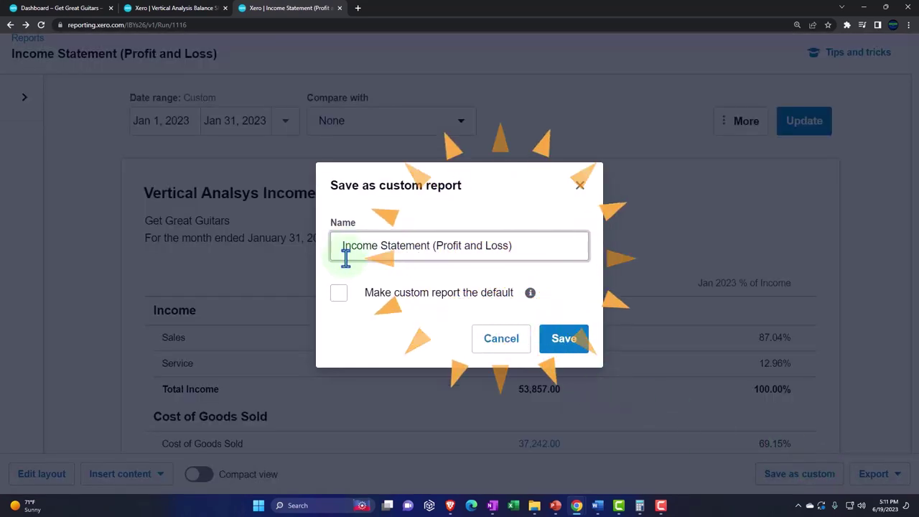
text(Vertia)
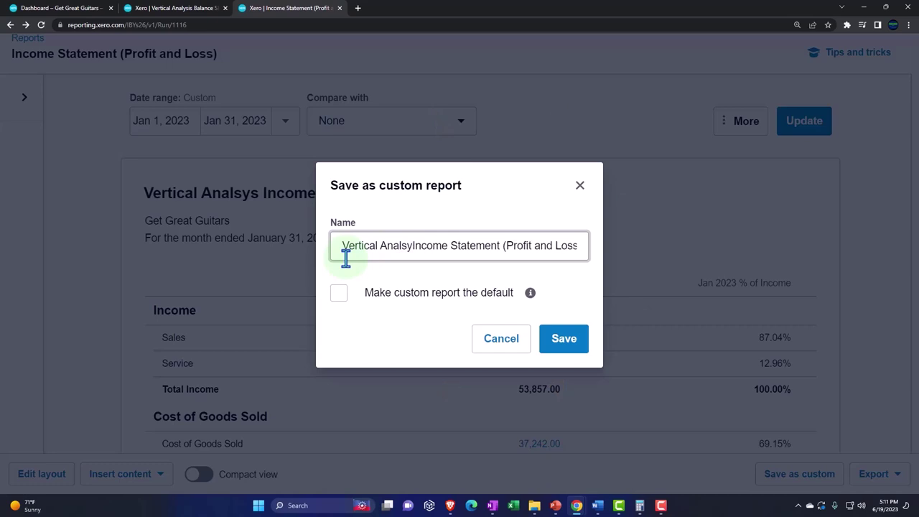
text(al Anal)
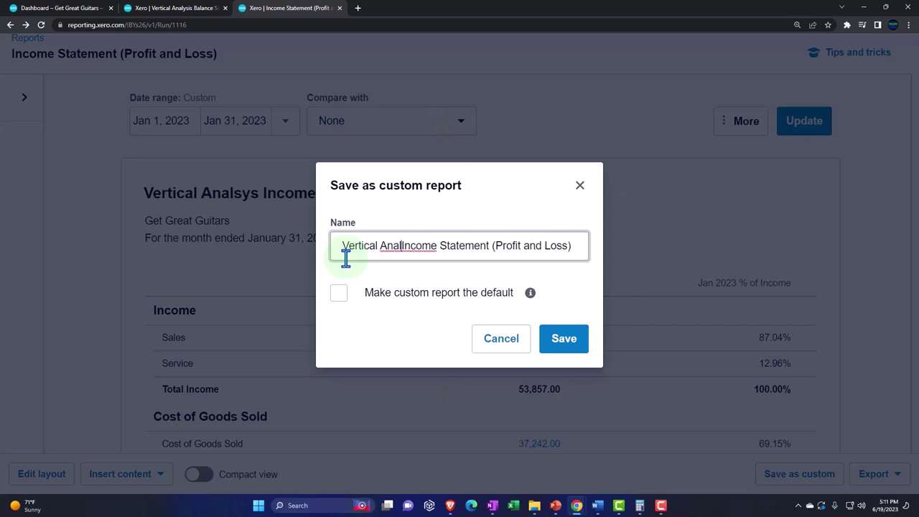
text(ys)
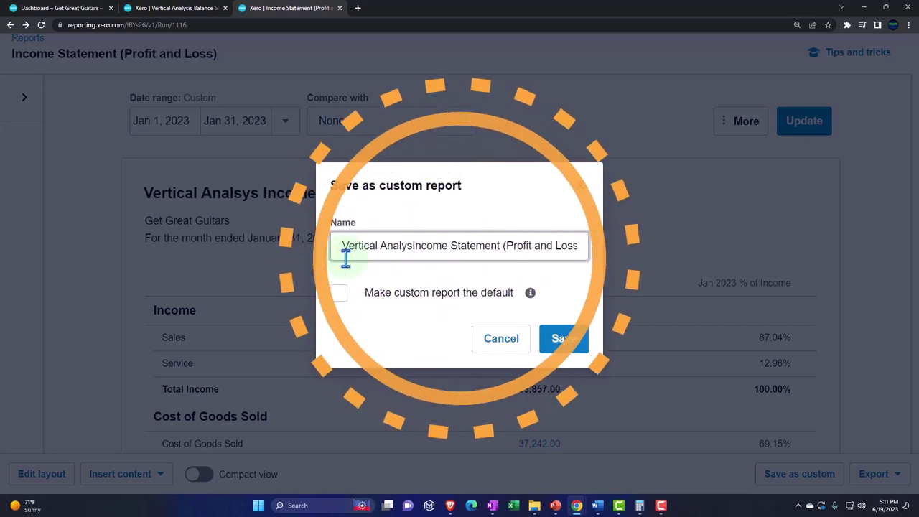
text(i)
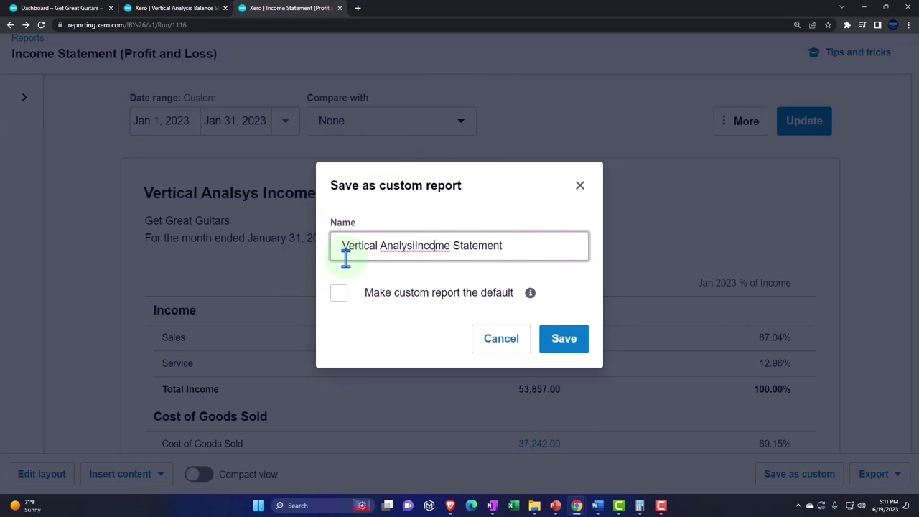
key(BackSpace)
key(BackSpace)
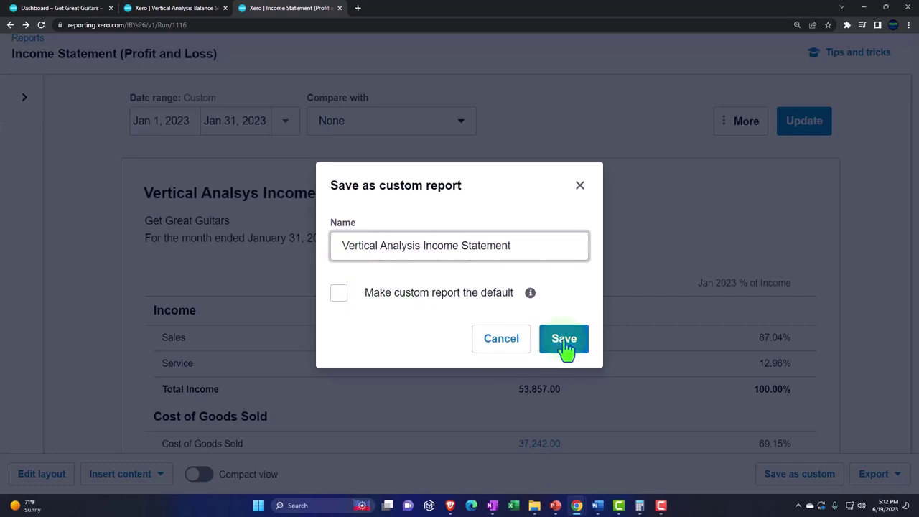
click(564, 341)
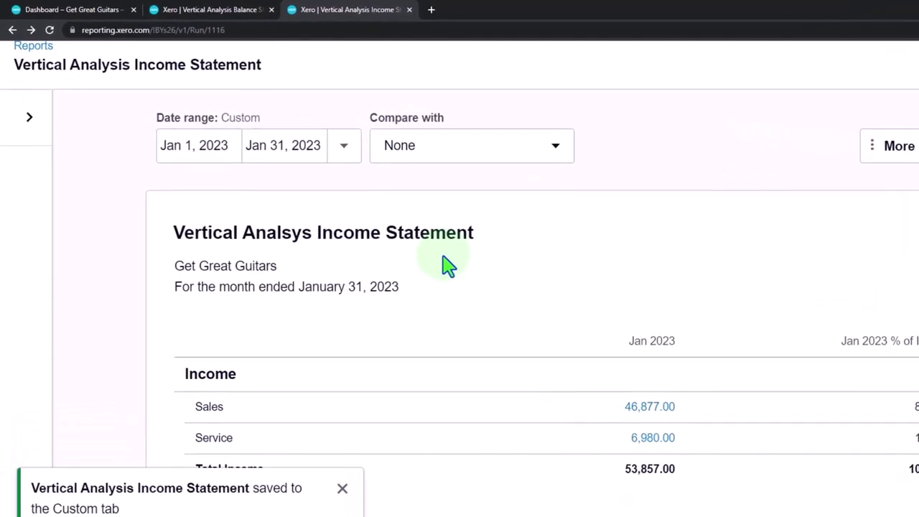
click(397, 141)
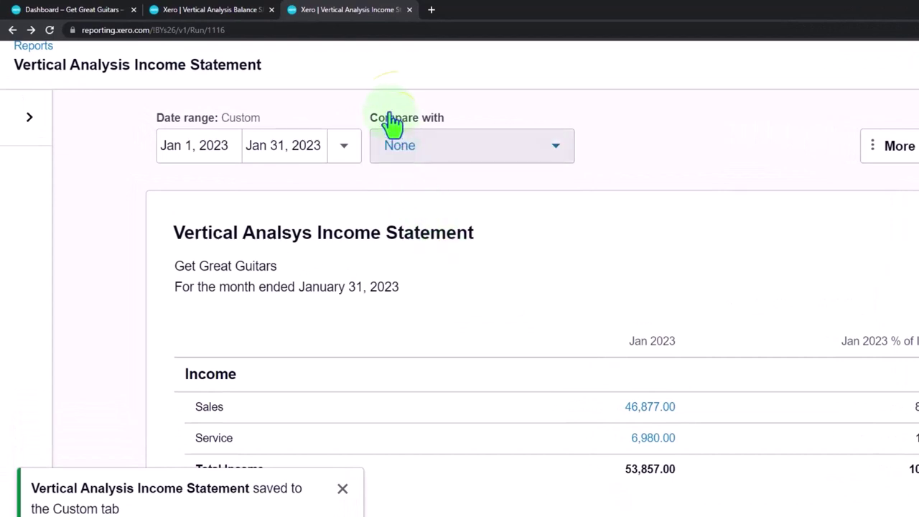
click(396, 104)
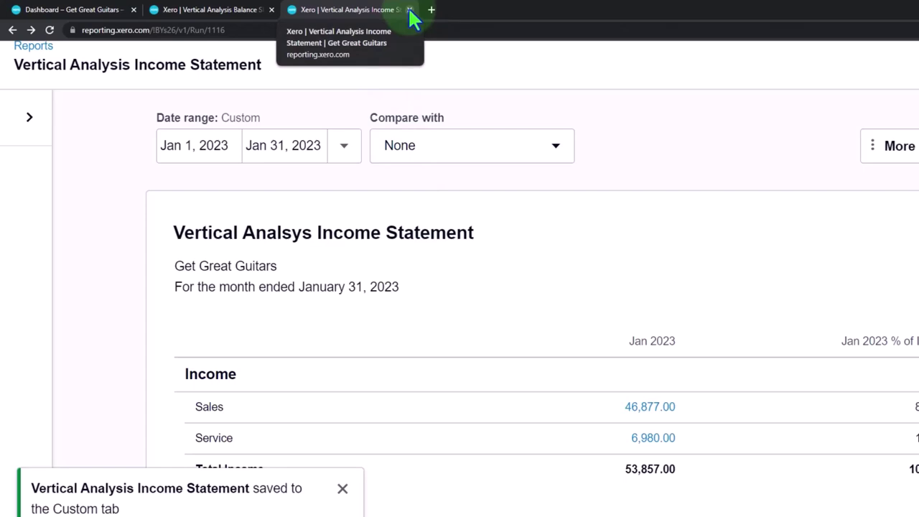
- Close the saved income statement's browser tab and open the list of custom reports in the remaining report tab
click(409, 10)
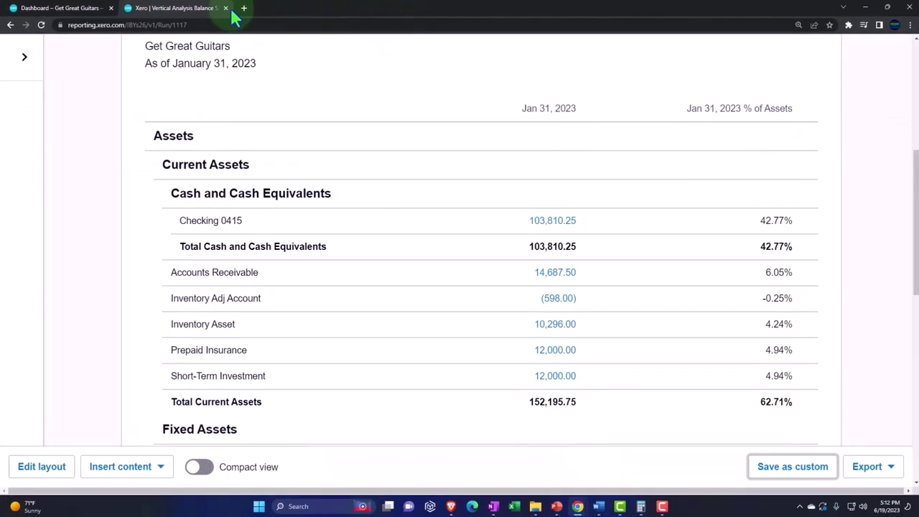
scroll(205, 136, up, 3)
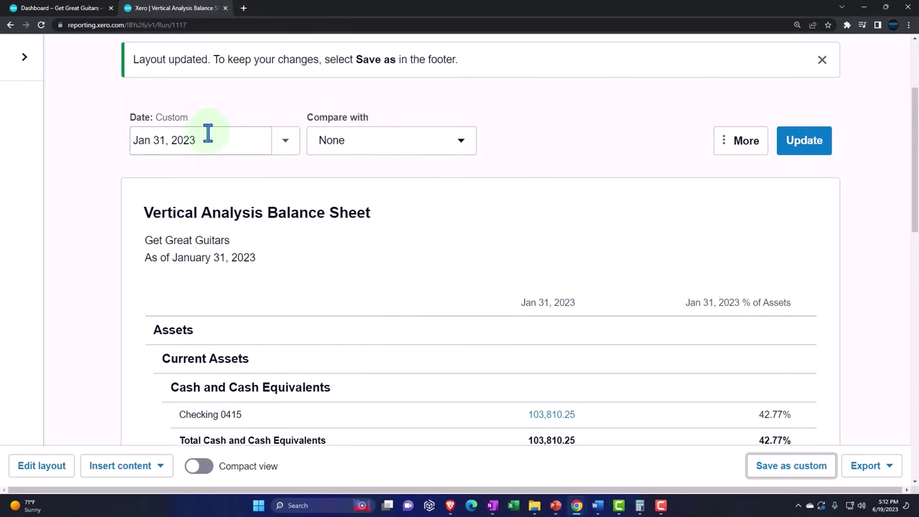
scroll(263, 127, up, 2)
click(327, 106)
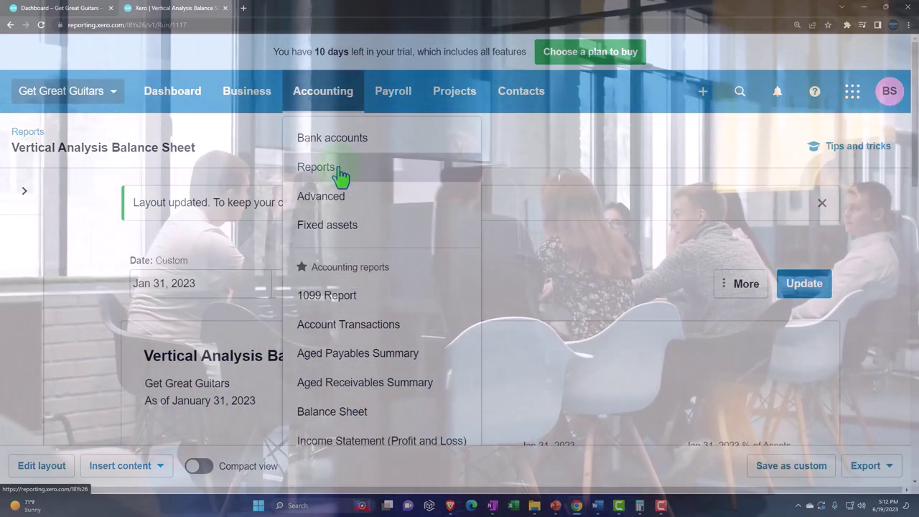
click(341, 171)
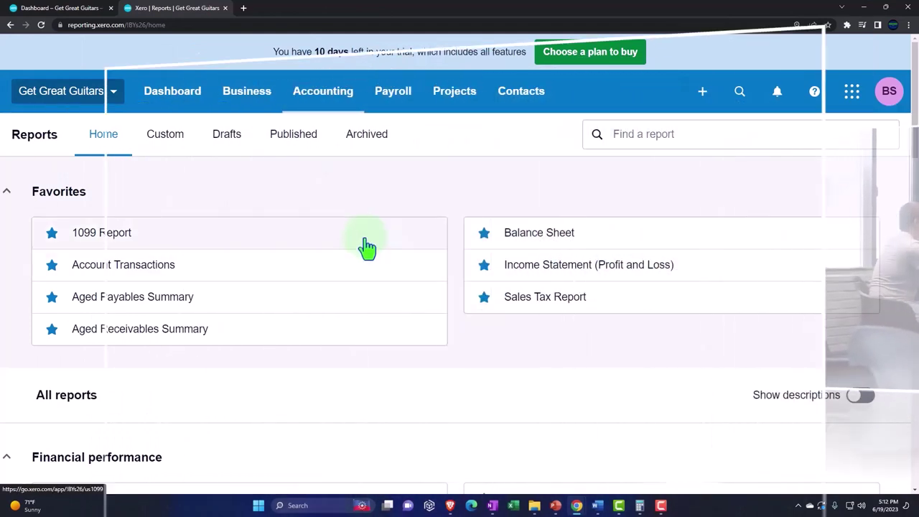
click(173, 143)
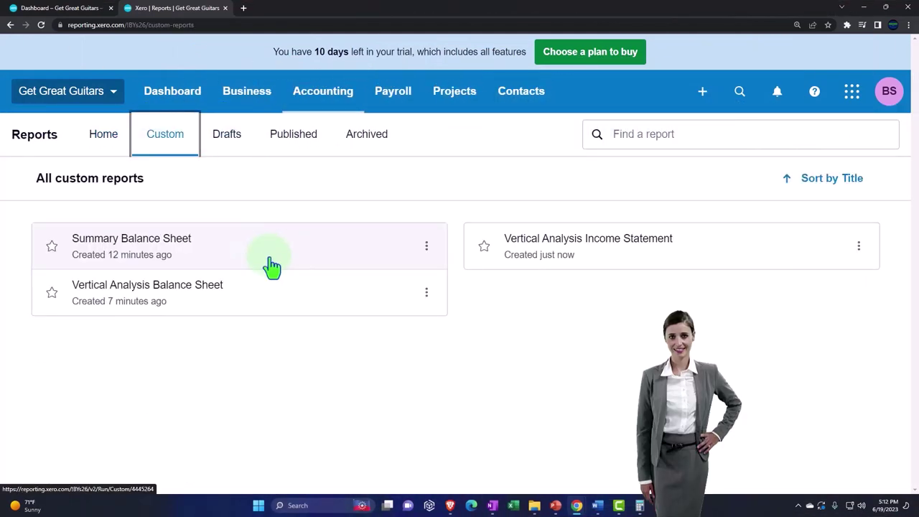
- Open the Summary Balance Sheet custom report in a new browser tab and switch to that tab
click(271, 266)
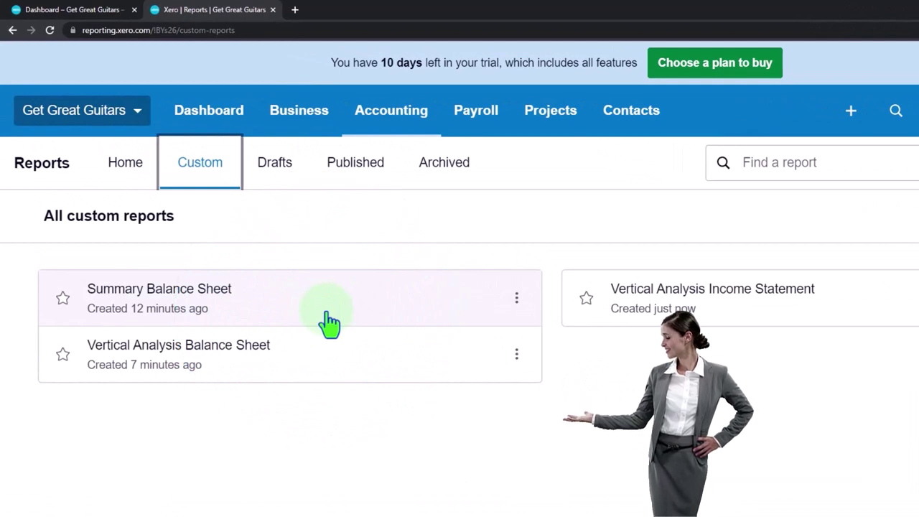
right_click(223, 294)
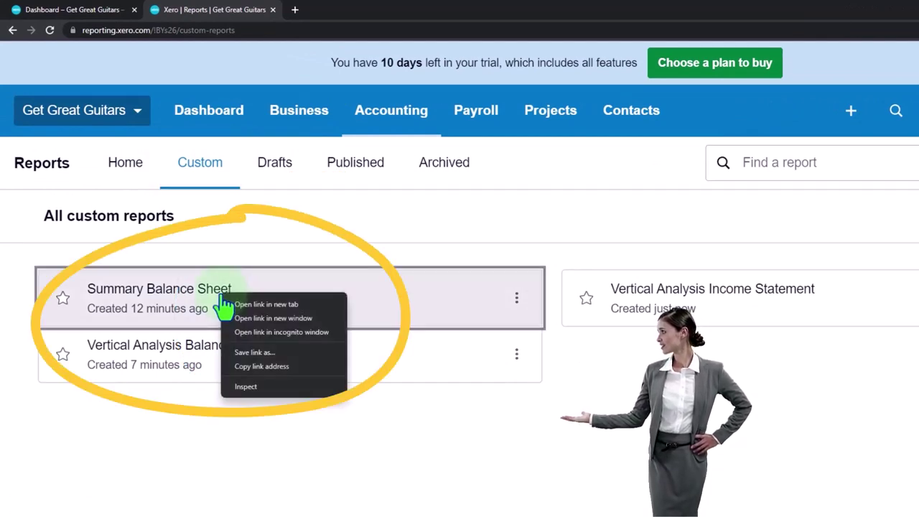
click(277, 304)
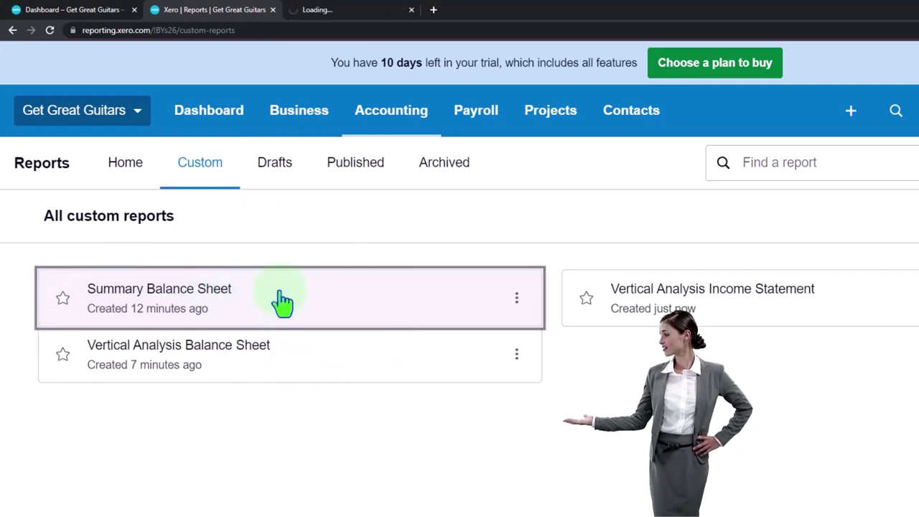
click(338, 10)
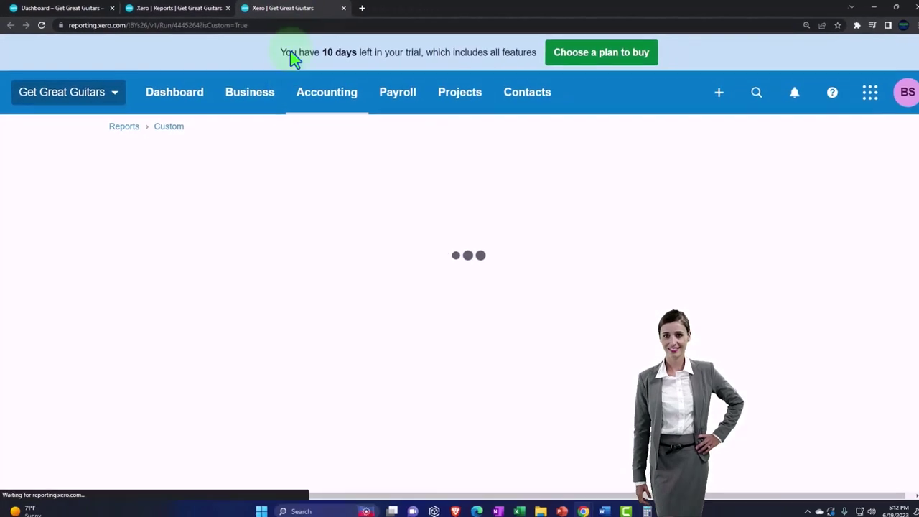
click(285, 265)
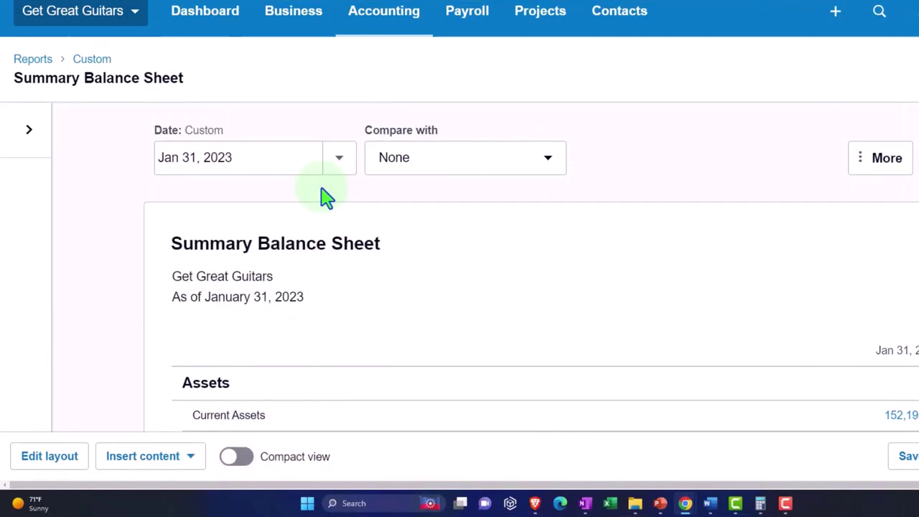
click(322, 194)
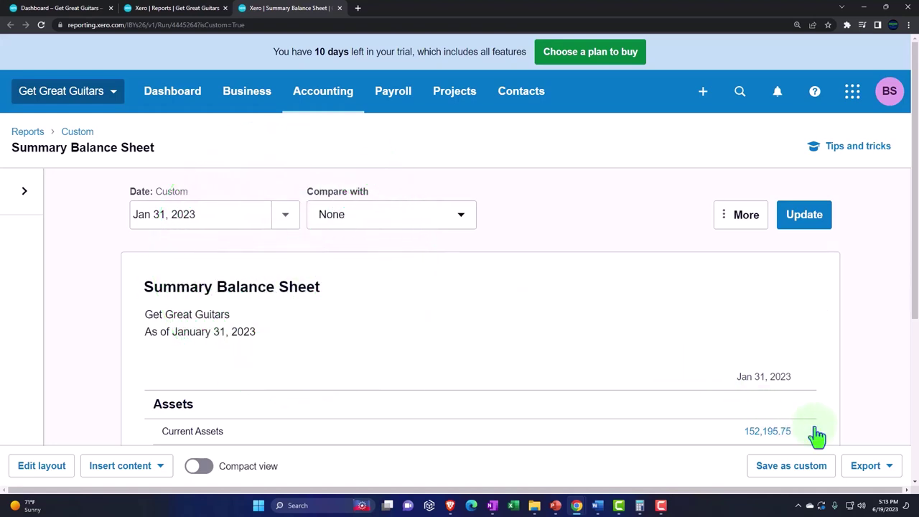
- Export the Summary Balance Sheet as a PDF and place the downloaded file in File Explorer's Month 1 Reports folder
click(888, 475)
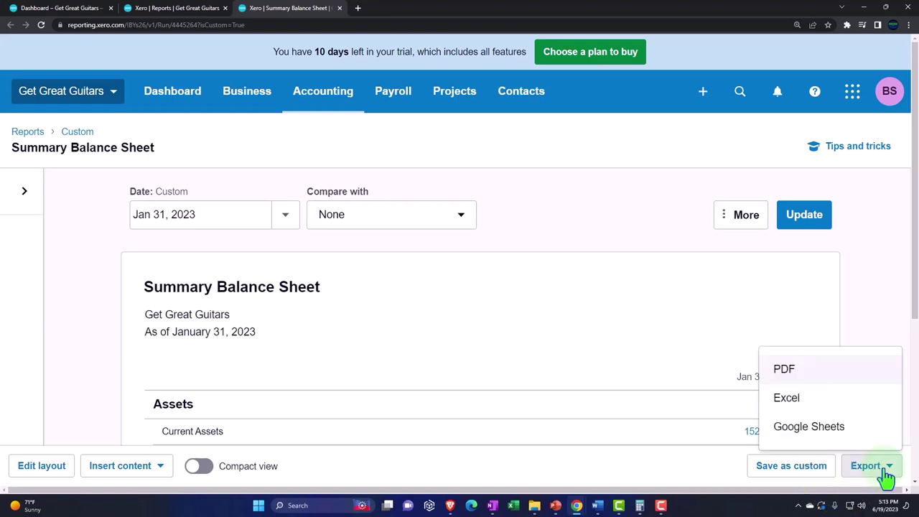
click(799, 372)
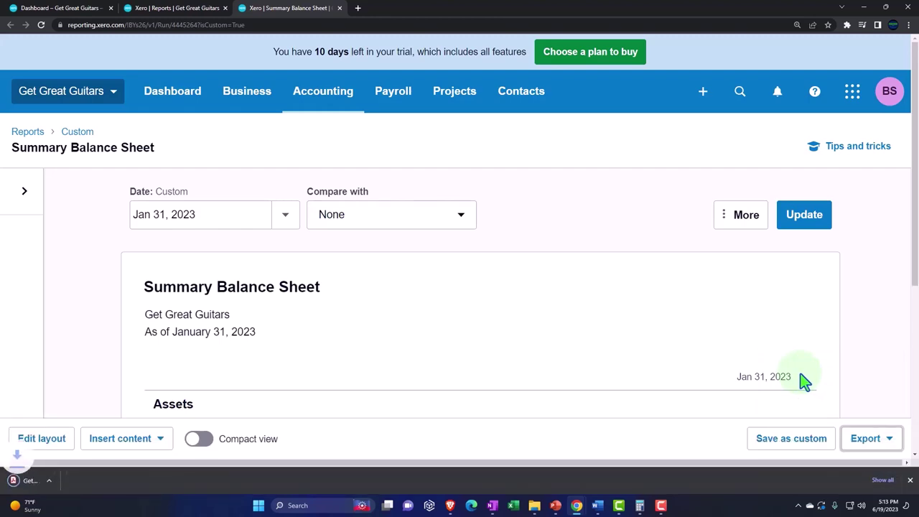
click(535, 505)
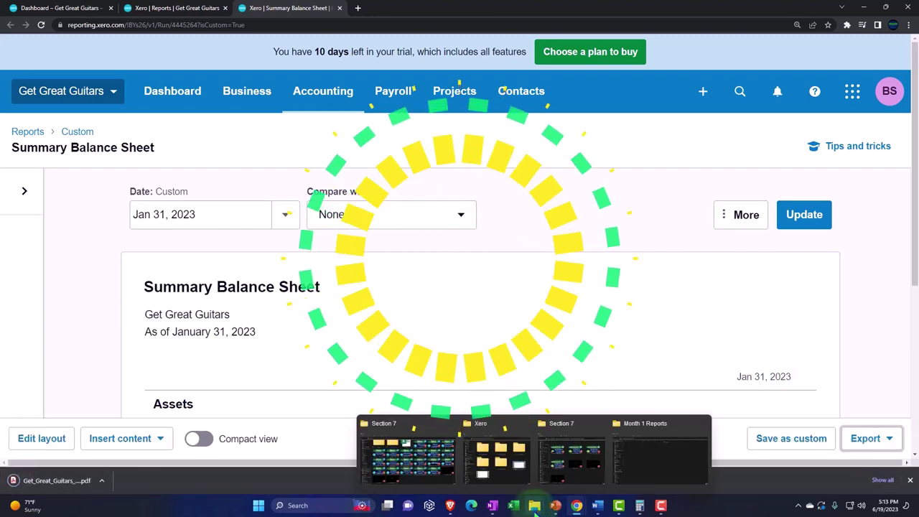
click(670, 464)
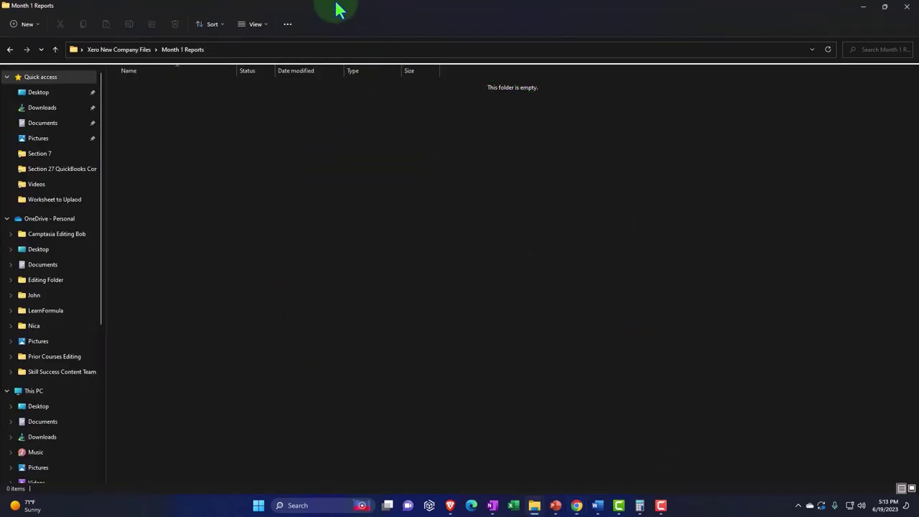
drag(339, 10, 912, 33)
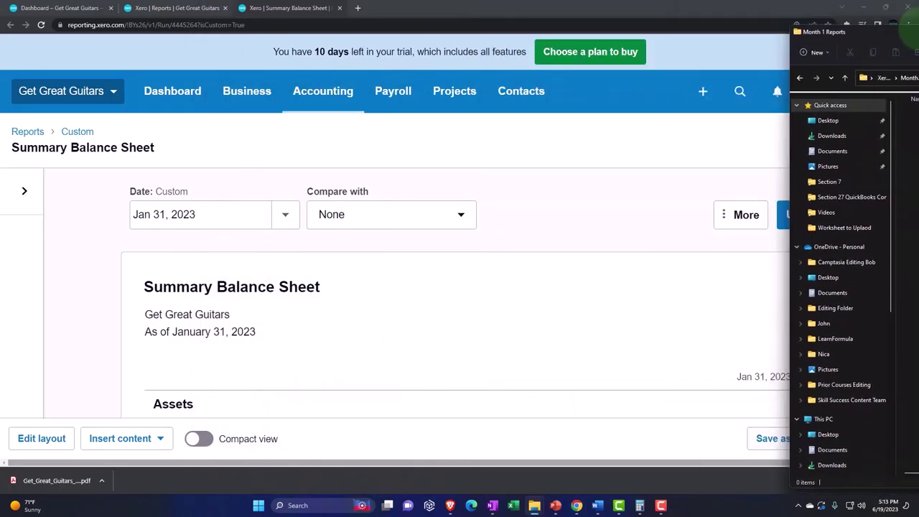
click(204, 370)
drag(44, 485, 625, 406)
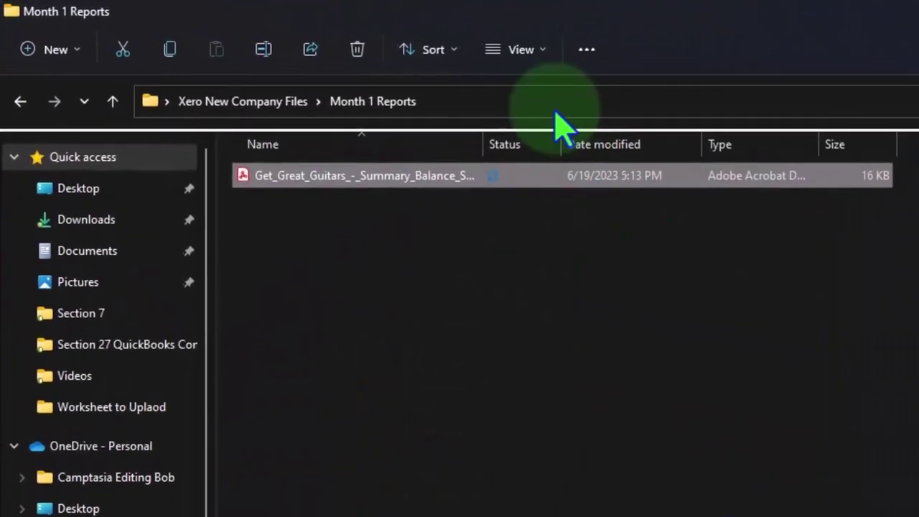
- Switch the Month 1 Reports folder from details to a large icon view and minimize the folder window
click(531, 51)
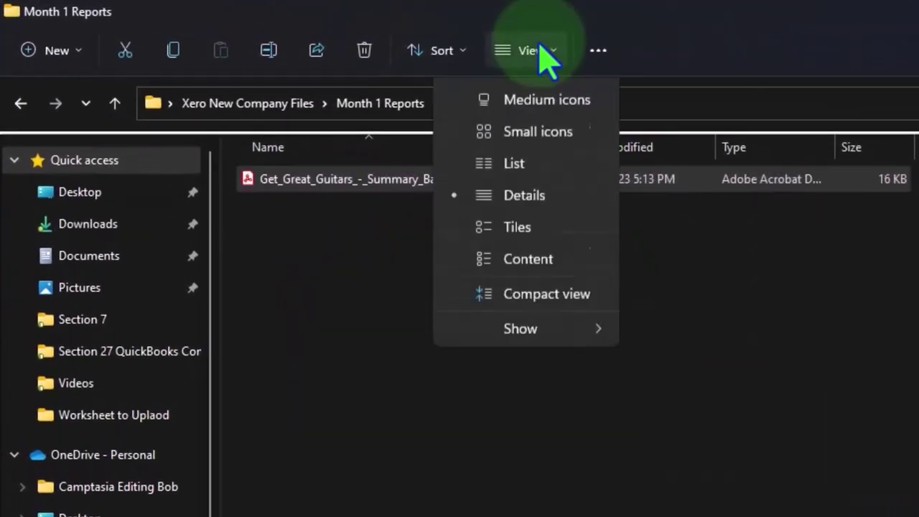
click(533, 97)
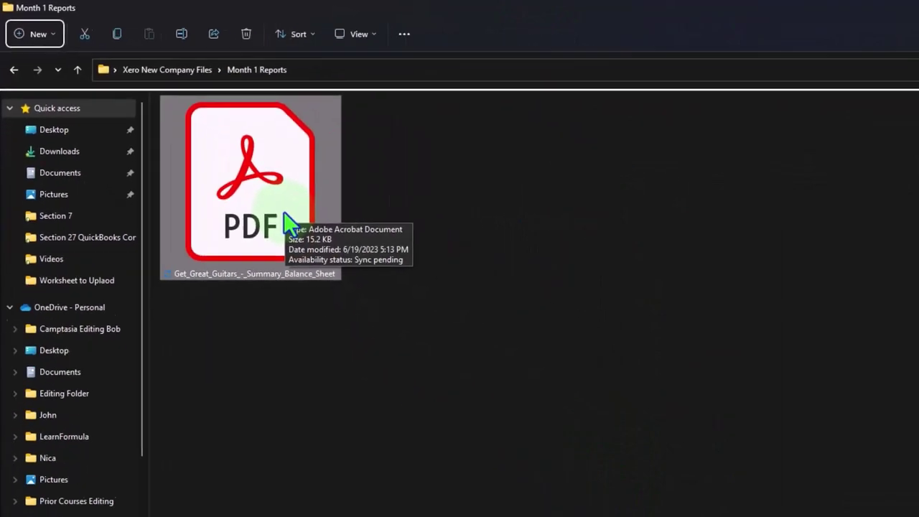
click(861, 10)
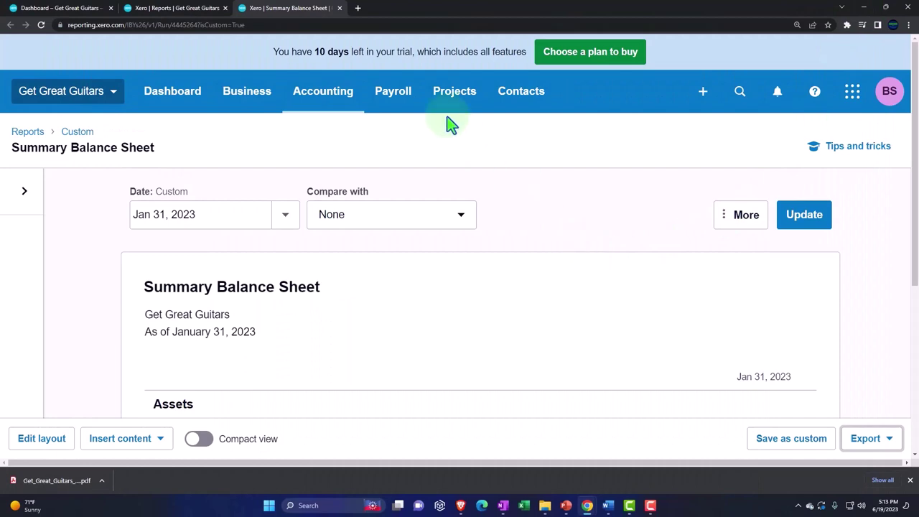
- From the custom reports list, open the Vertical Analysis Balance Sheet in a new browser tab and switch to it
click(198, 14)
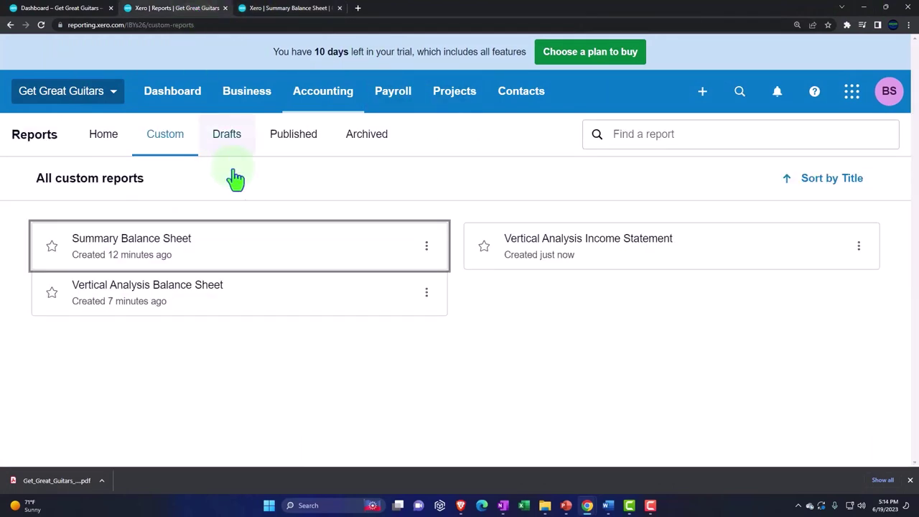
click(222, 276)
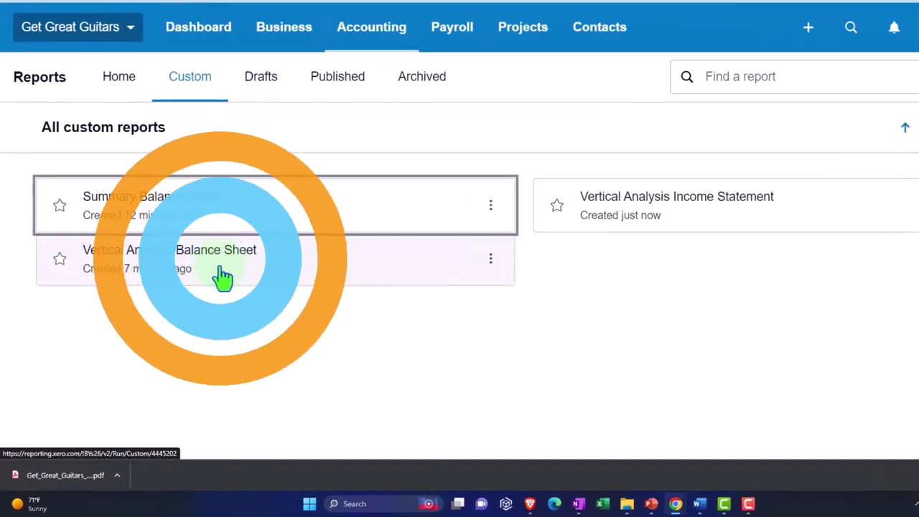
right_click(221, 266)
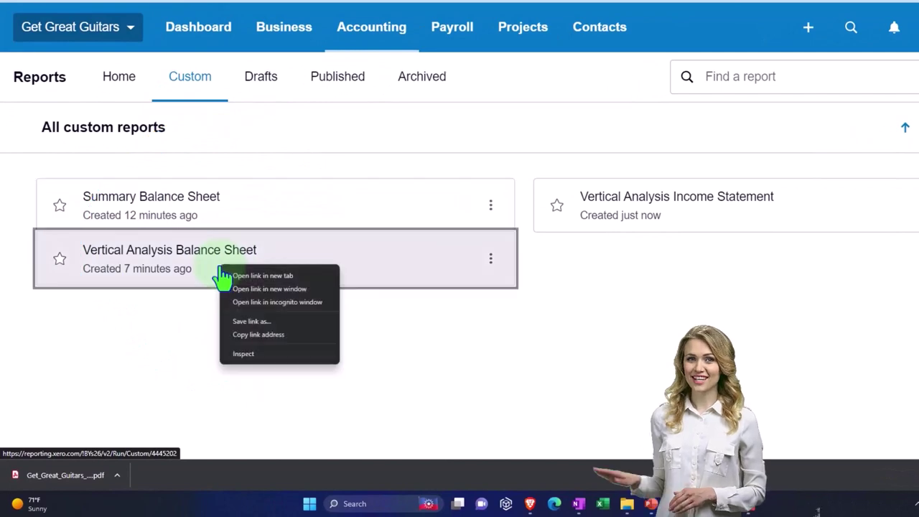
click(231, 276)
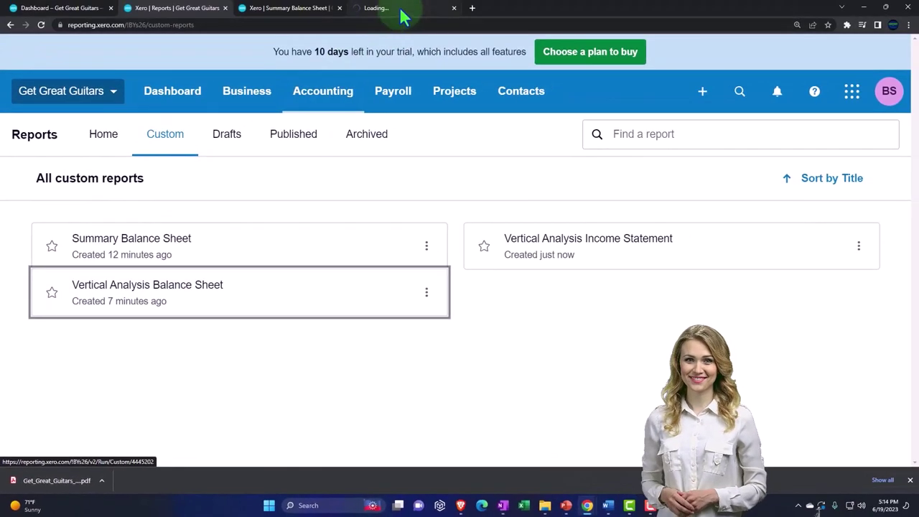
click(403, 11)
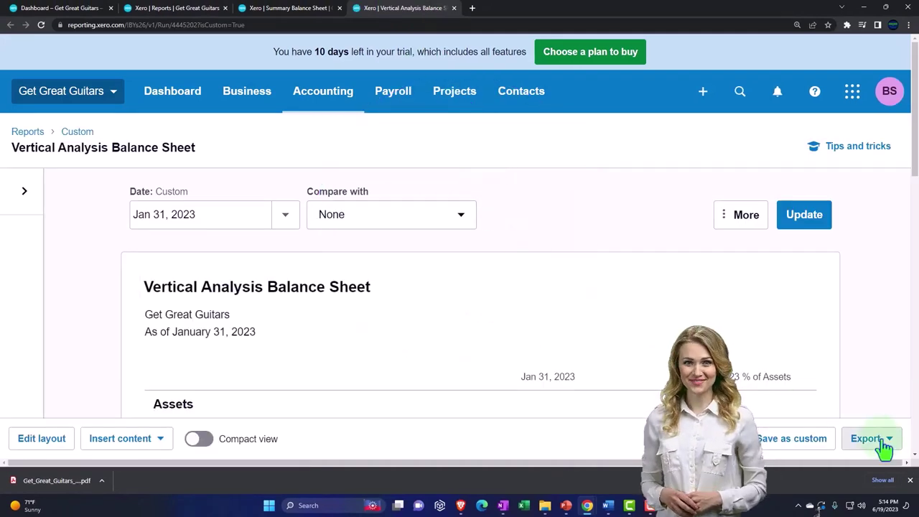
- Export the Vertical Analysis Balance Sheet as a PDF, place it in the Month 1 Reports folder, and minimize the folder window
click(896, 450)
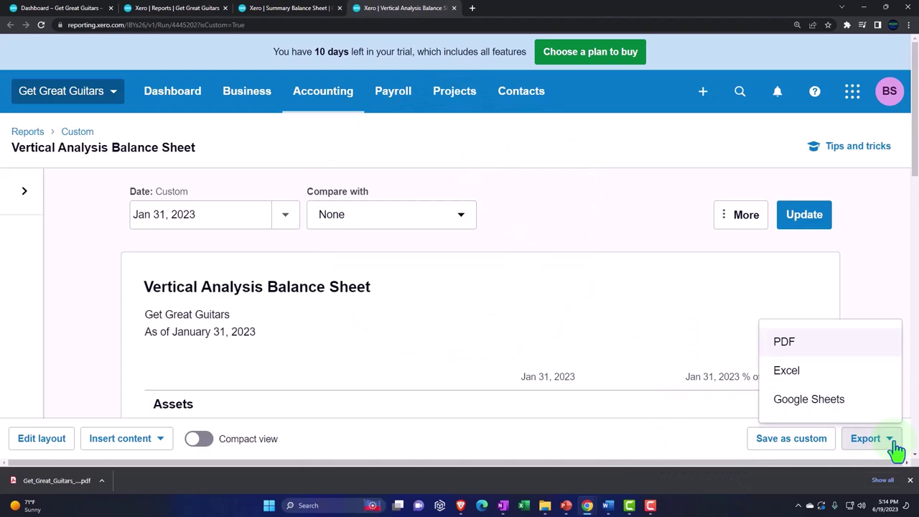
click(826, 372)
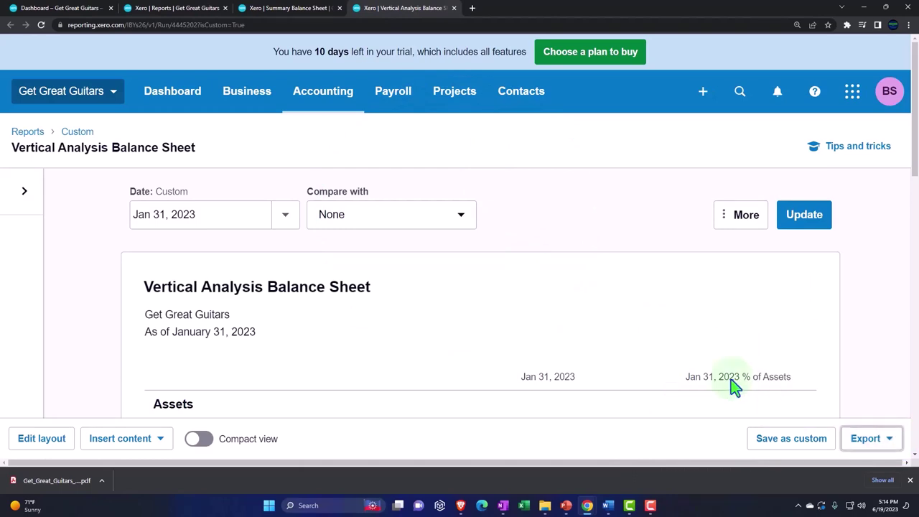
mouse_move(545, 506)
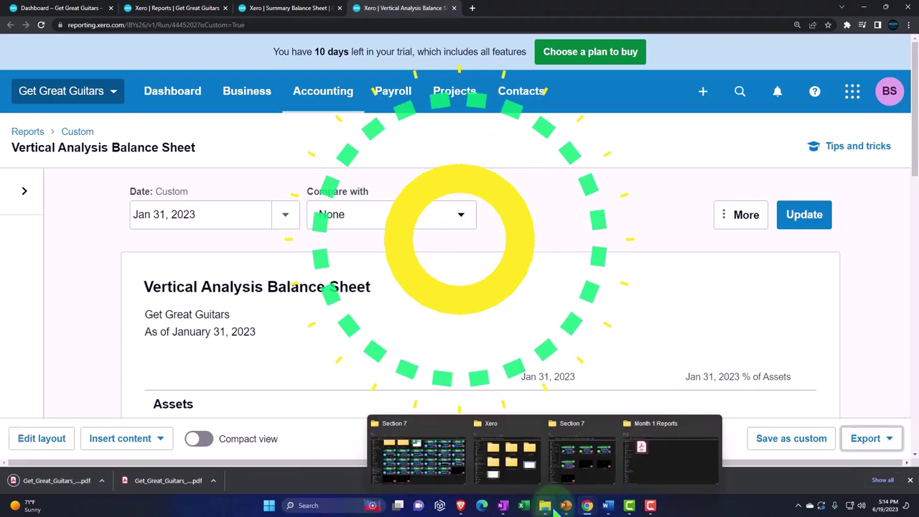
click(659, 460)
drag(445, 27, 918, 29)
drag(40, 482, 906, 409)
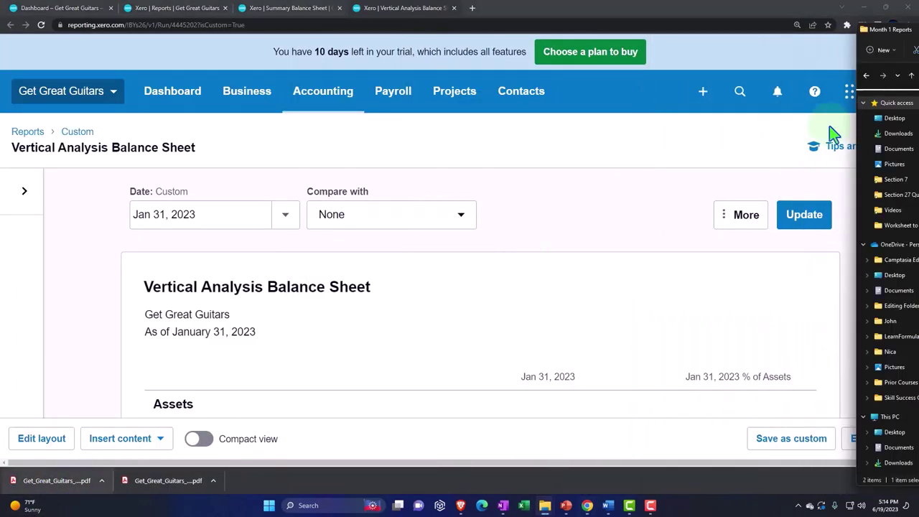
drag(894, 29, 568, 12)
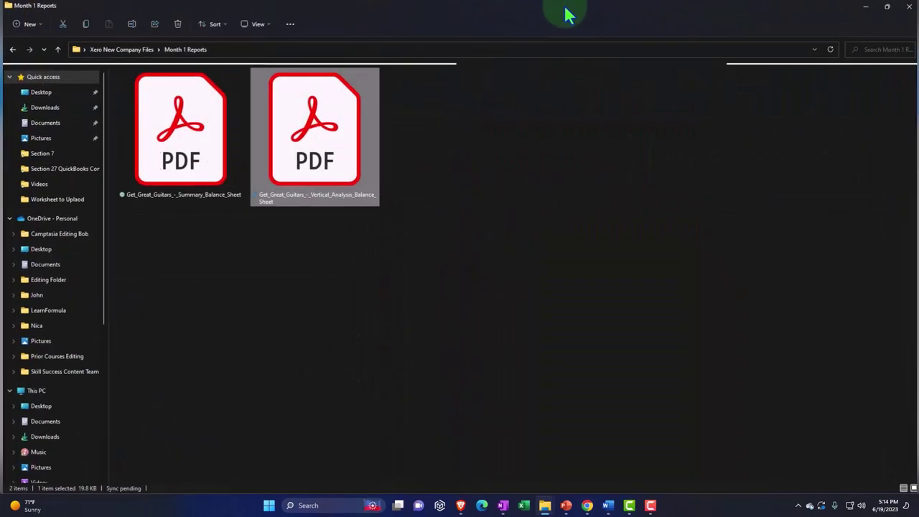
click(864, 6)
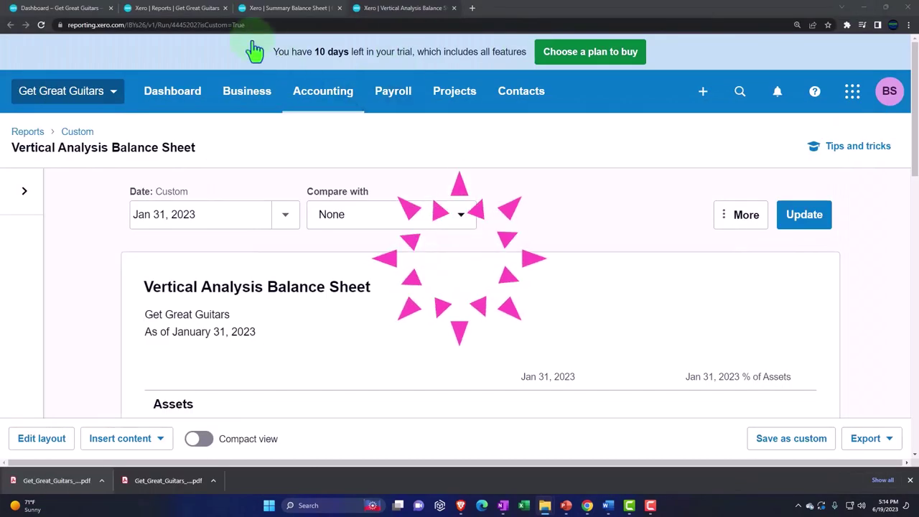
- From the custom reports list, open the Vertical Analysis Income Statement in a new browser tab and switch to it
click(208, 8)
right_click(586, 253)
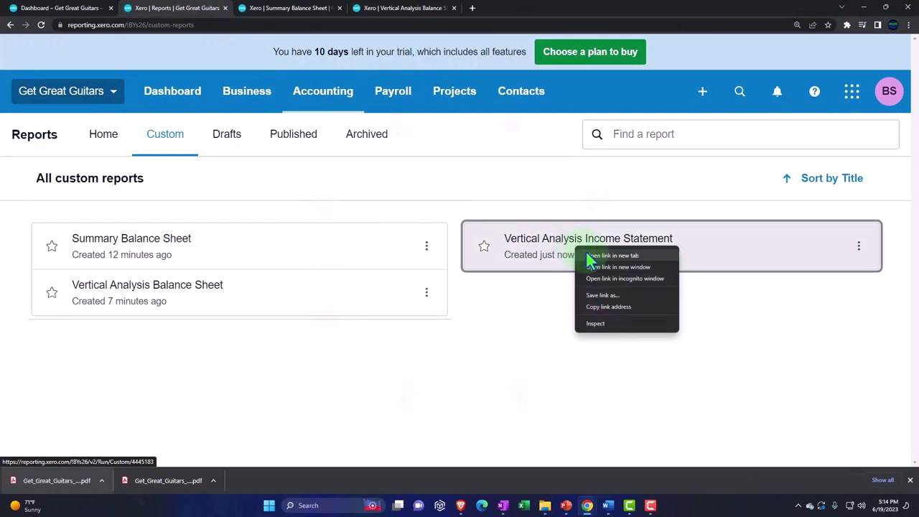
click(593, 262)
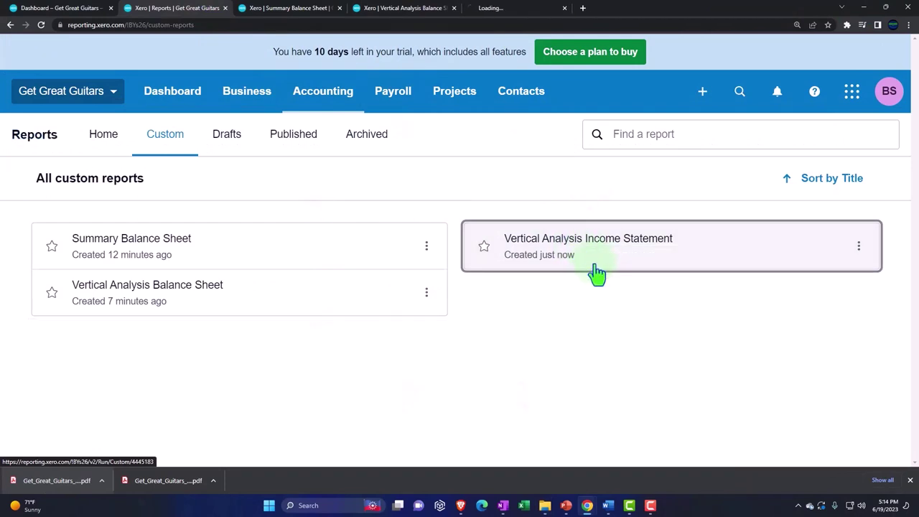
click(507, 9)
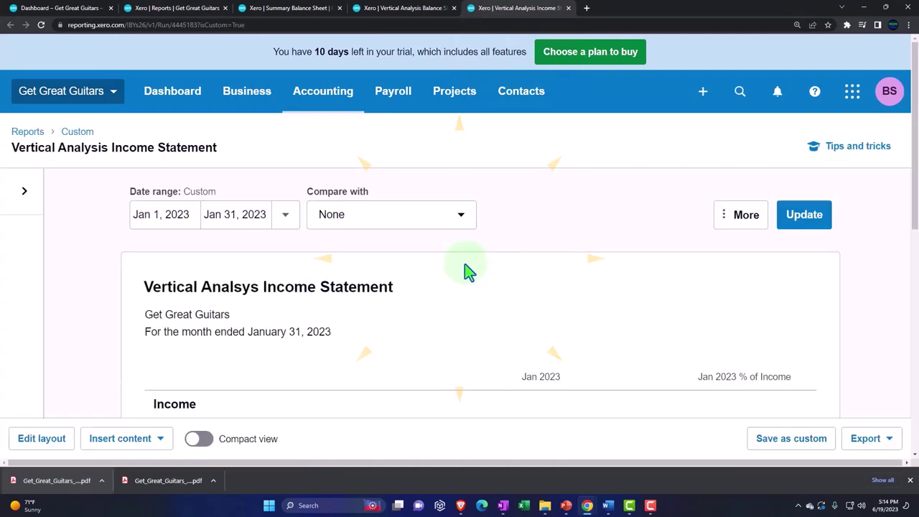
scroll(465, 263, down, 1)
scroll(468, 270, down, 1)
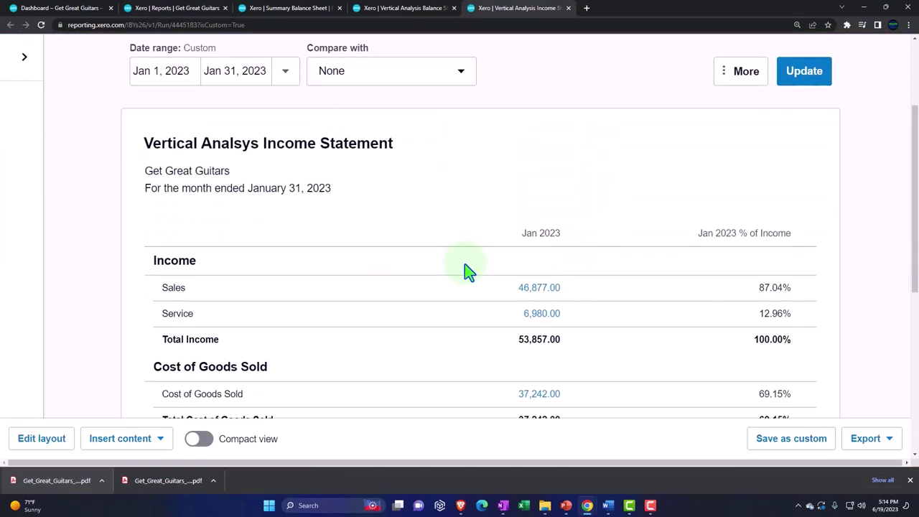
- Export the Vertical Analysis Income Statement as a PDF, place it in the Month 1 Reports folder, and maximize the folder window
click(874, 443)
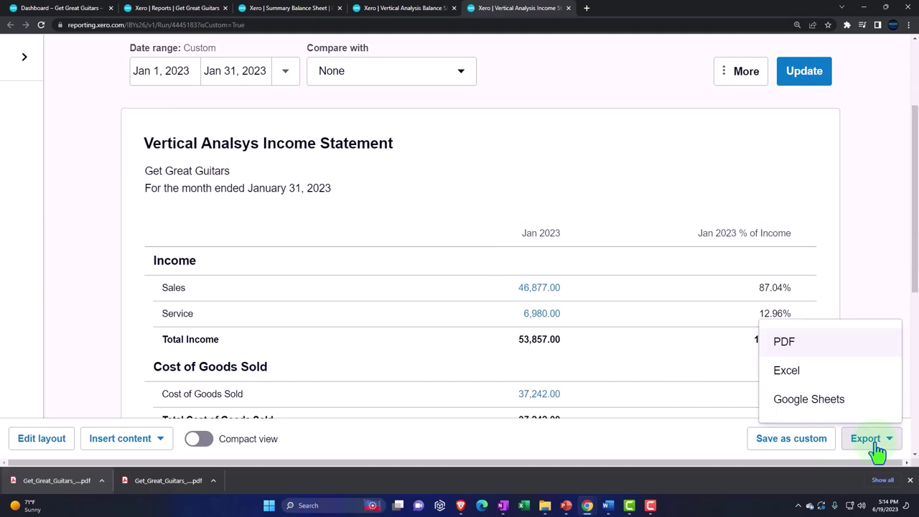
click(792, 354)
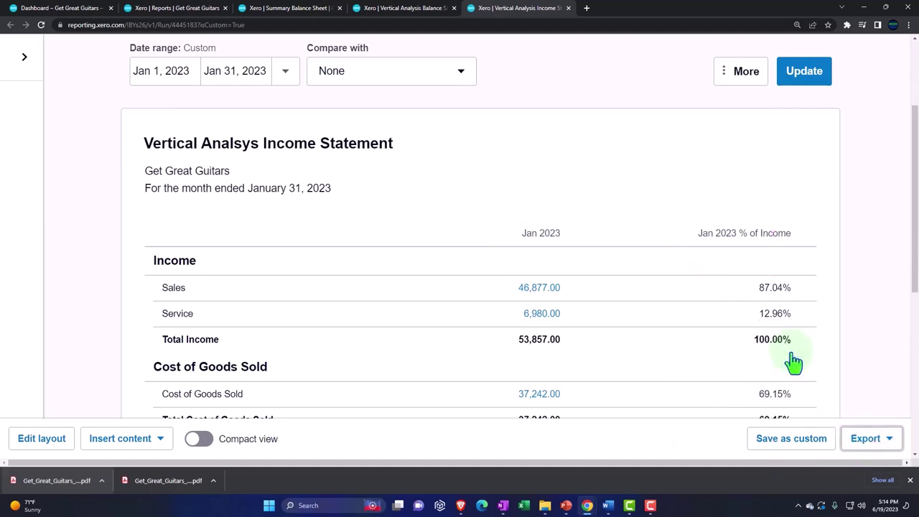
mouse_move(545, 503)
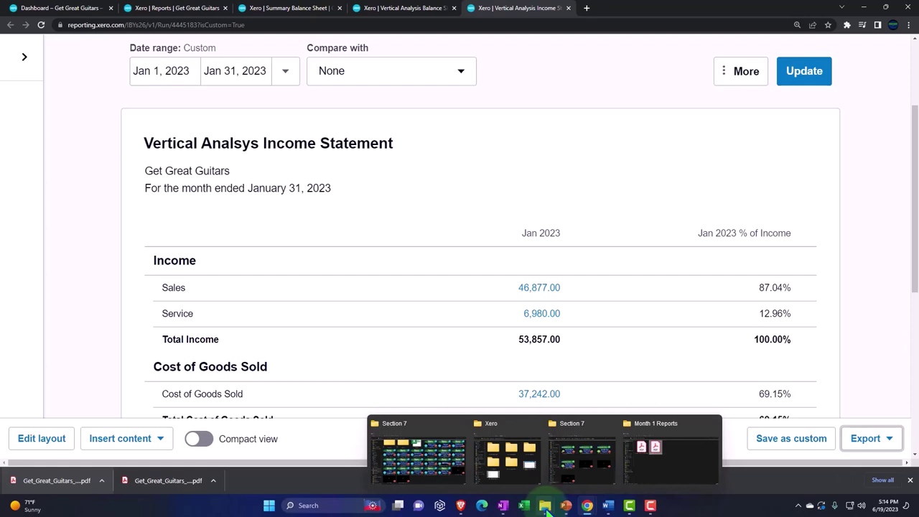
click(651, 468)
drag(415, 16, 918, 36)
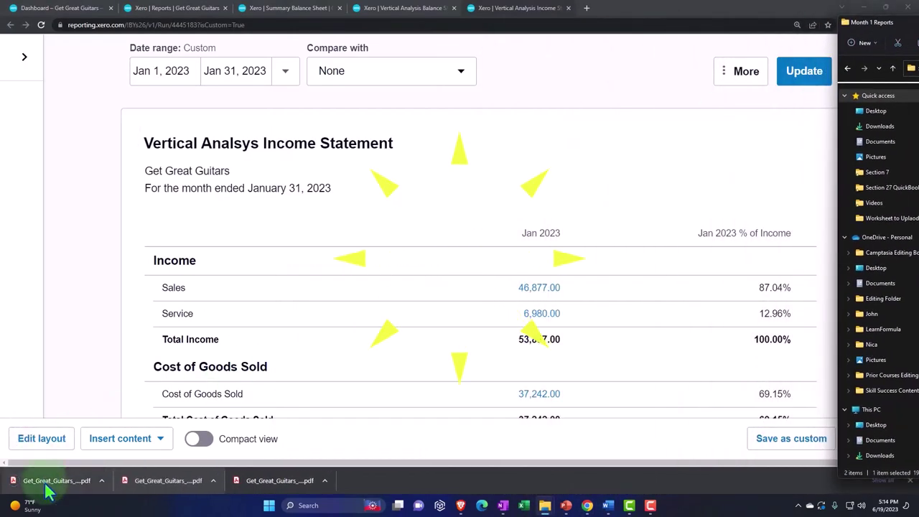
drag(32, 481, 905, 366)
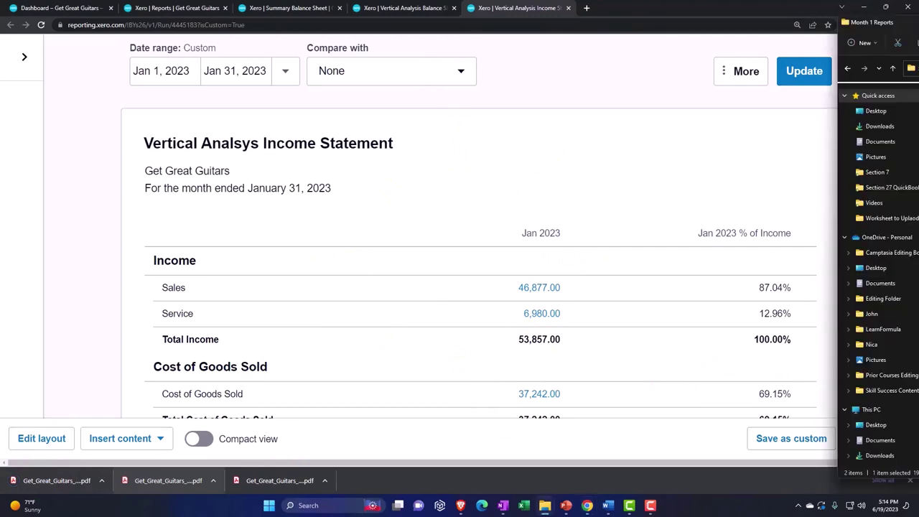
drag(890, 22, 379, 7)
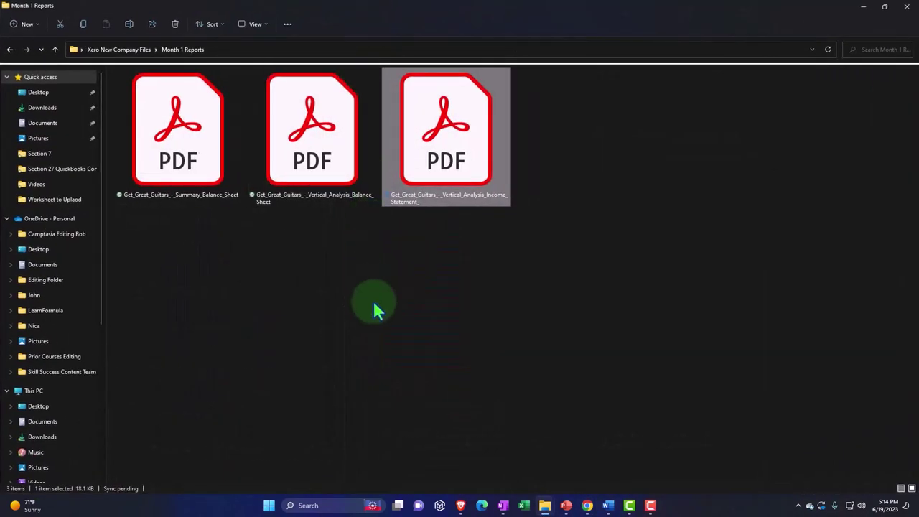
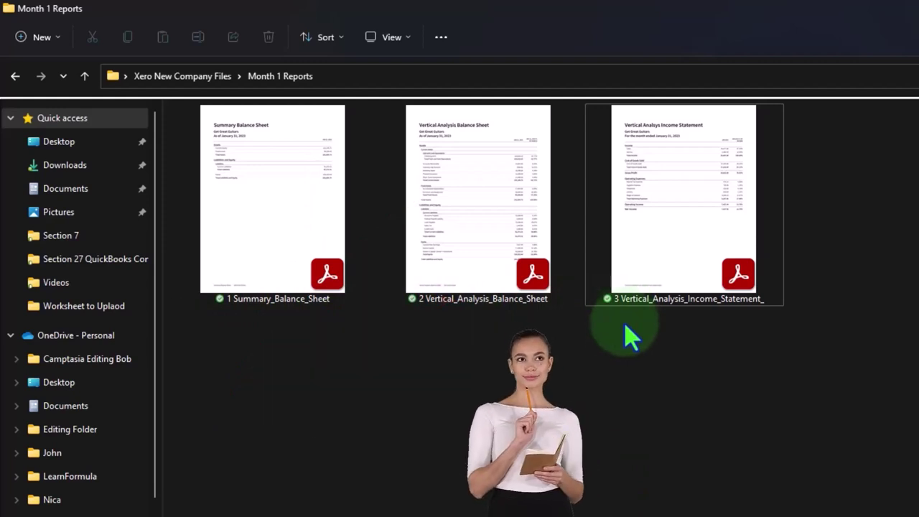
- Create a folder named Reports Jan inside Month 1 Reports and move the three PDF reports into it
right_click(512, 392)
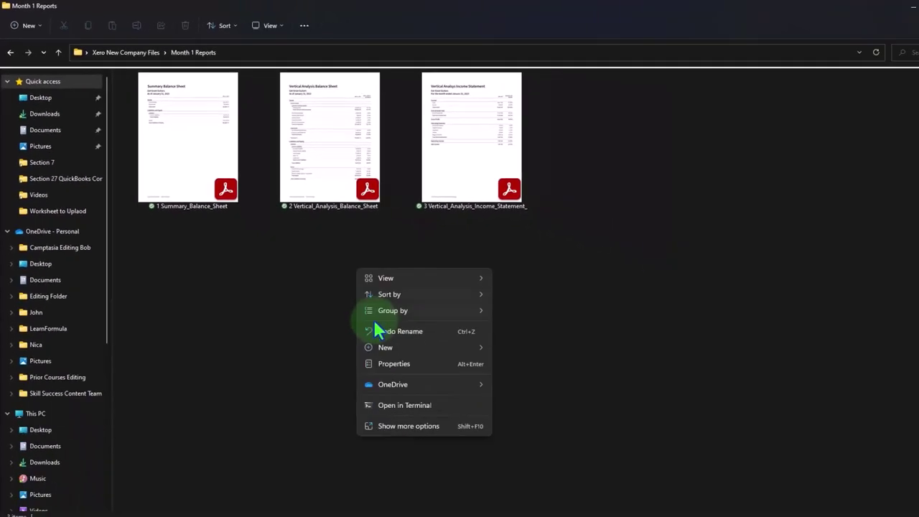
click(524, 480)
click(492, 159)
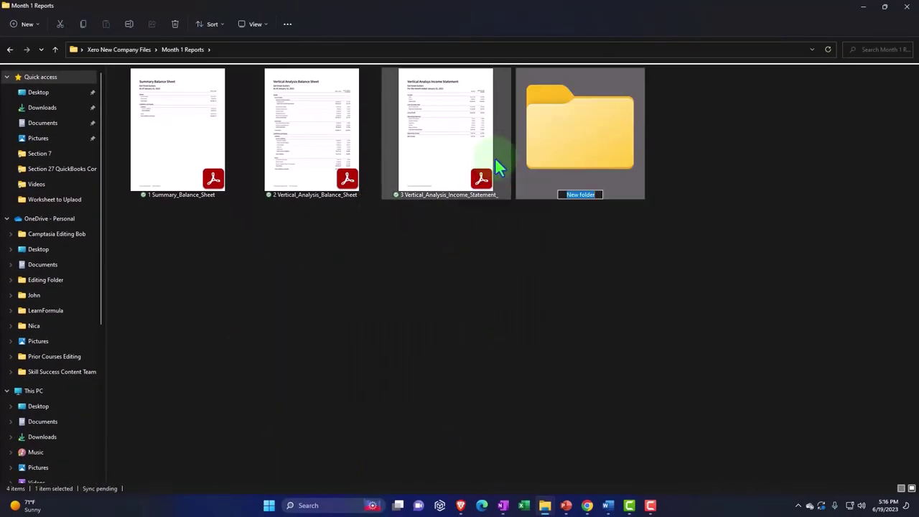
text(Reports Jan)
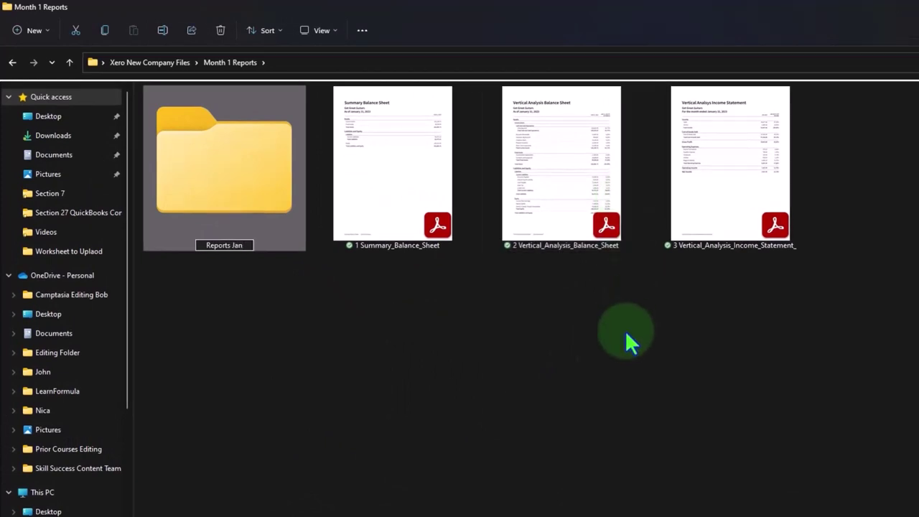
click(382, 336)
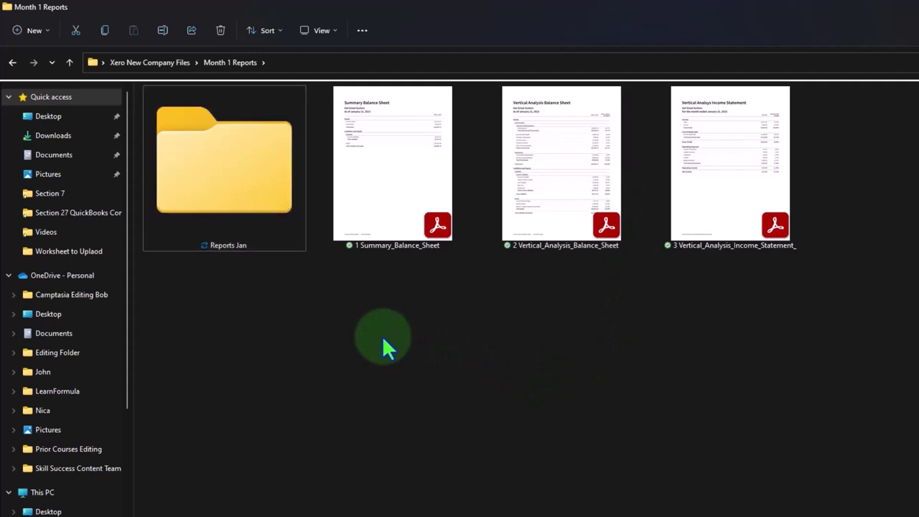
drag(383, 336, 693, 202)
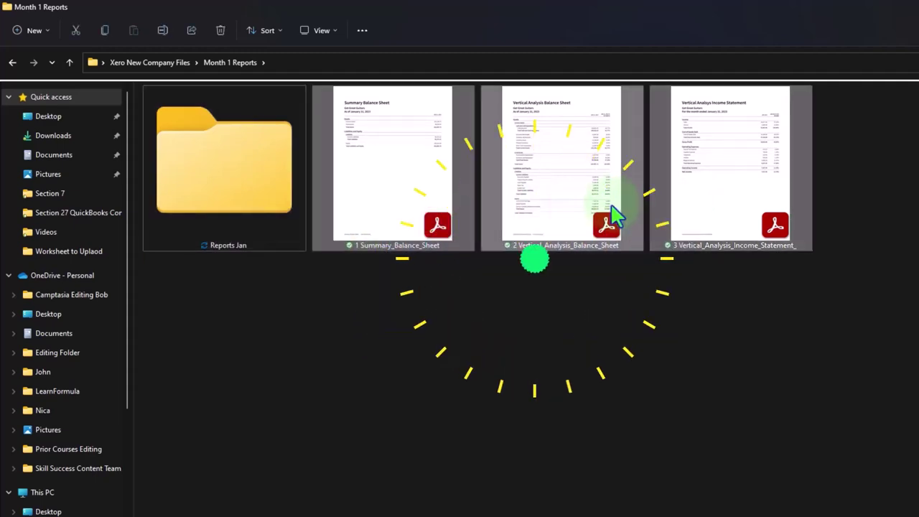
drag(611, 222, 215, 176)
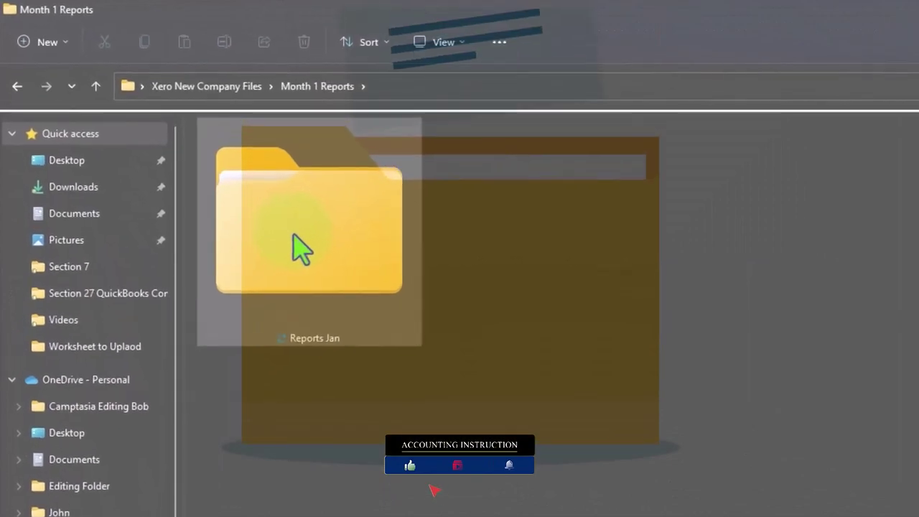
- Compress the Reports Jan folder to a ZIP file of the same name, and check the contents of the original folder
right_click(345, 248)
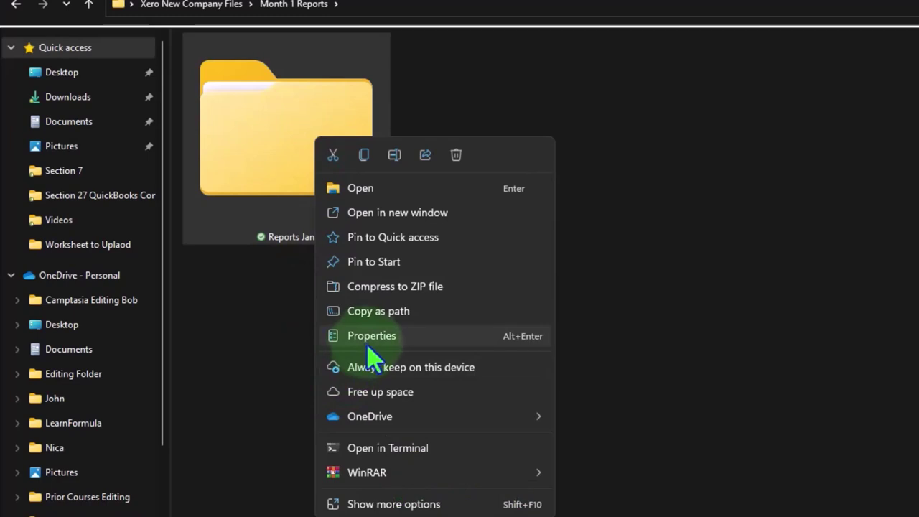
click(399, 289)
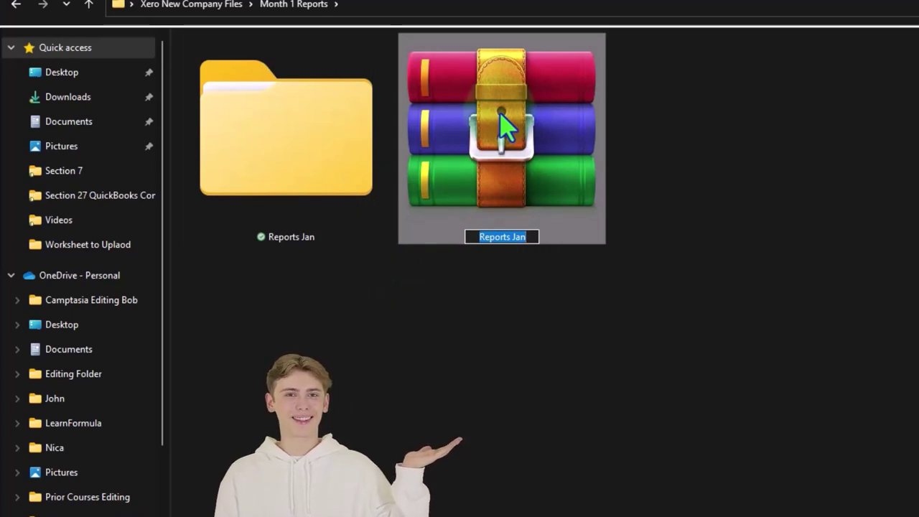
click(520, 296)
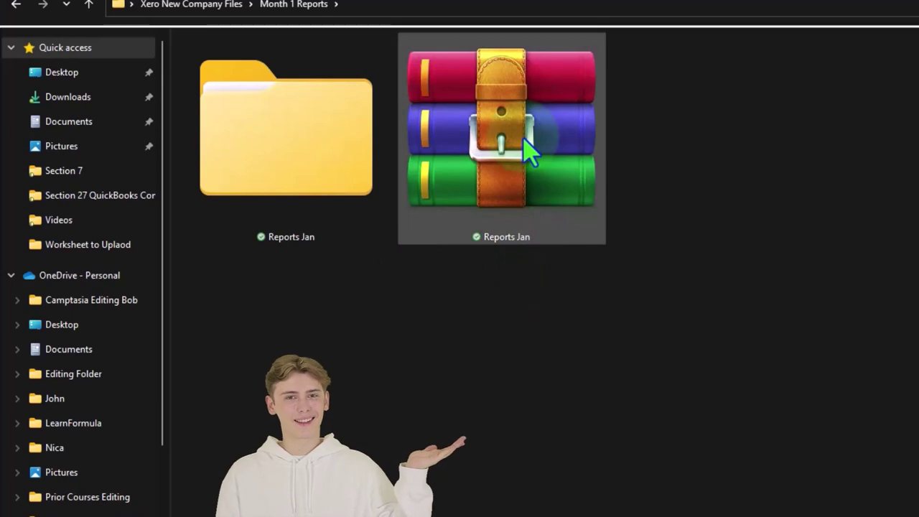
mouse_move(528, 151)
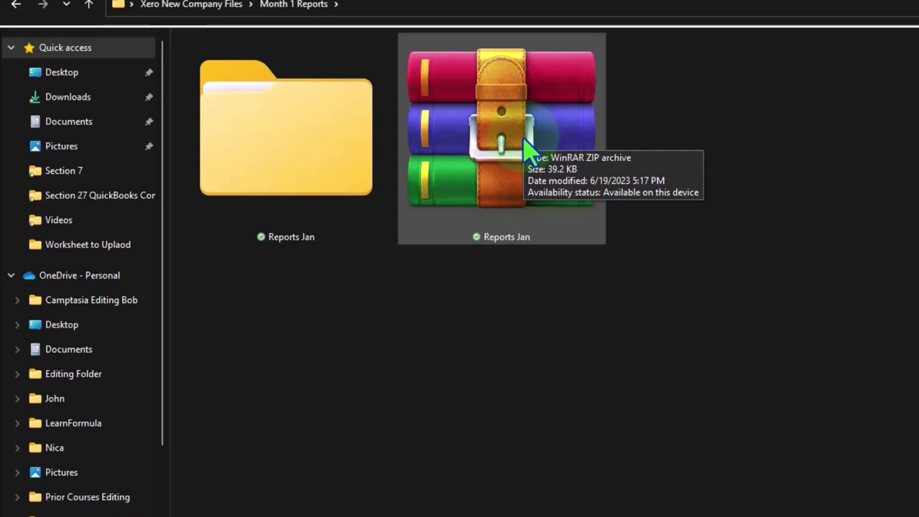
double_click(313, 175)
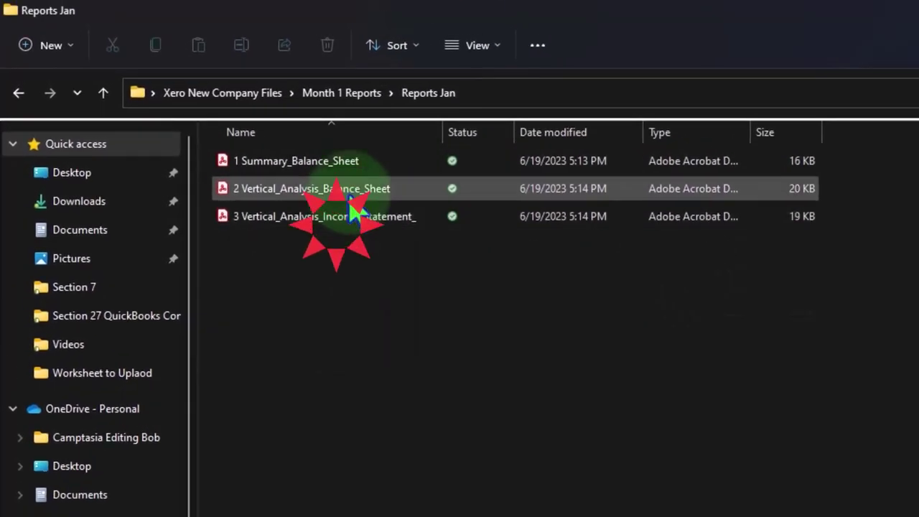
click(340, 90)
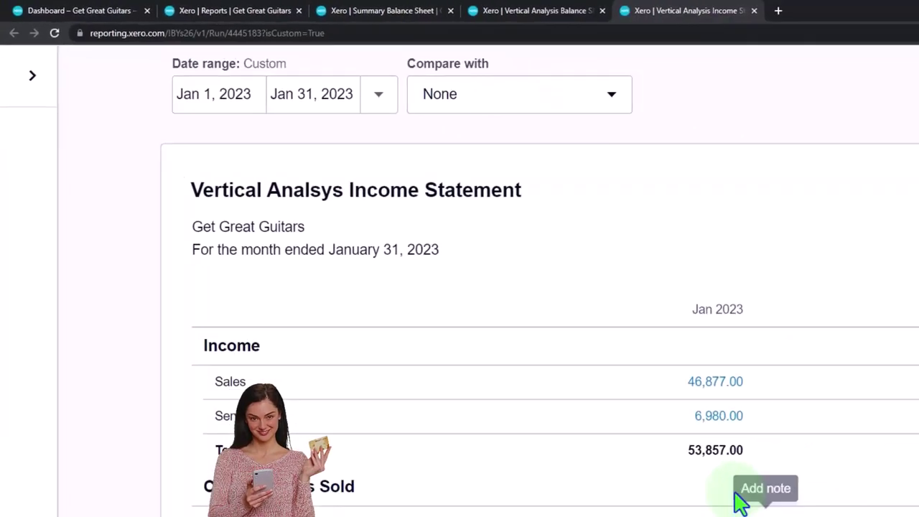
- Examine the income statement's export formats in Xero, the Summary Balance Sheet and the list of custom reports
click(557, 374)
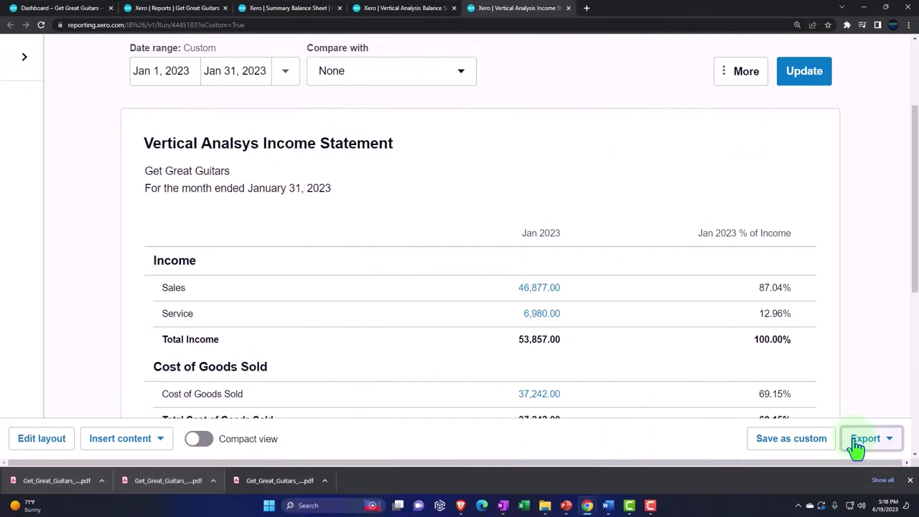
click(856, 446)
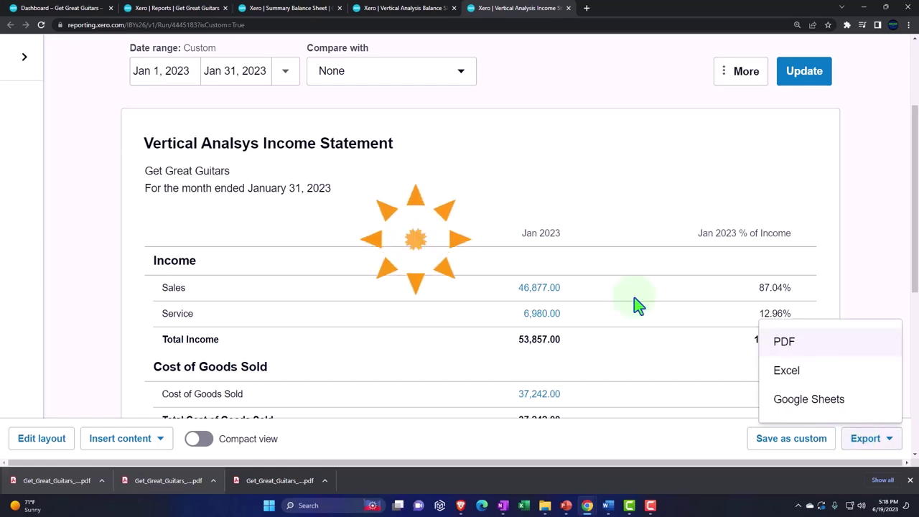
click(280, 14)
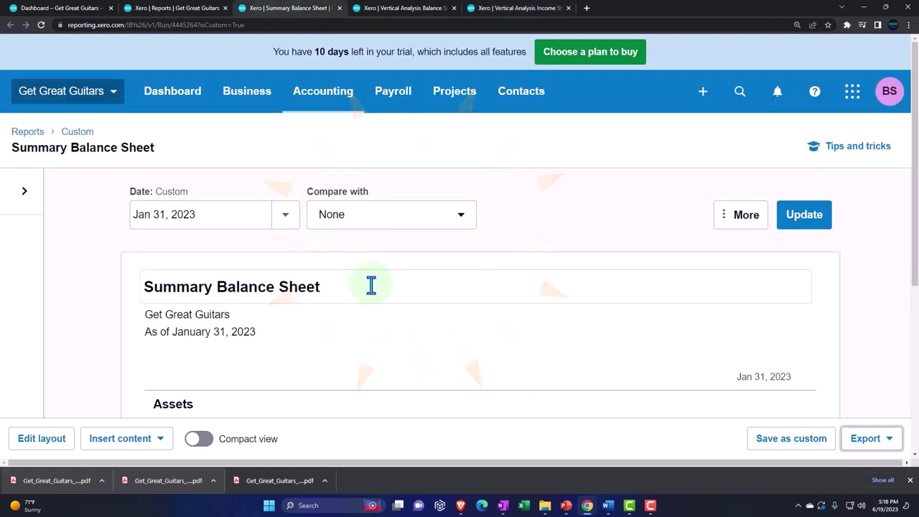
scroll(371, 285, down, 1)
scroll(371, 285, down, 3)
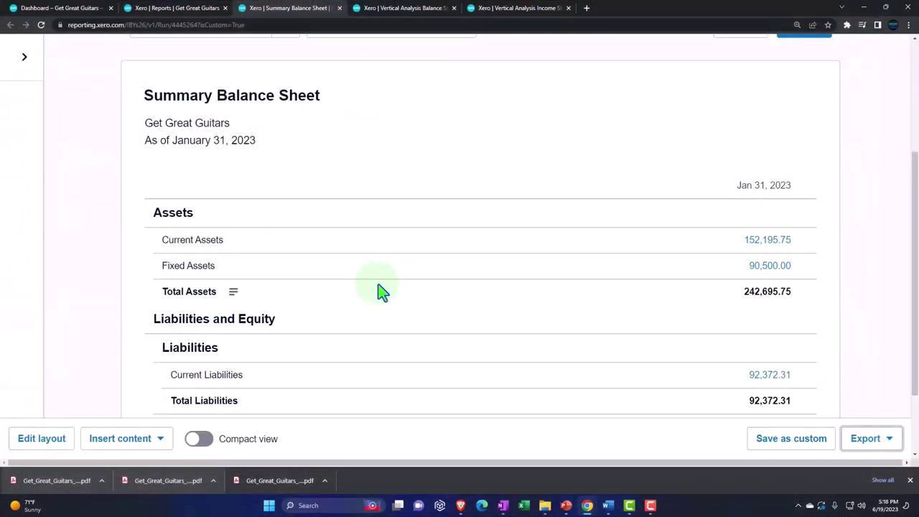
click(192, 14)
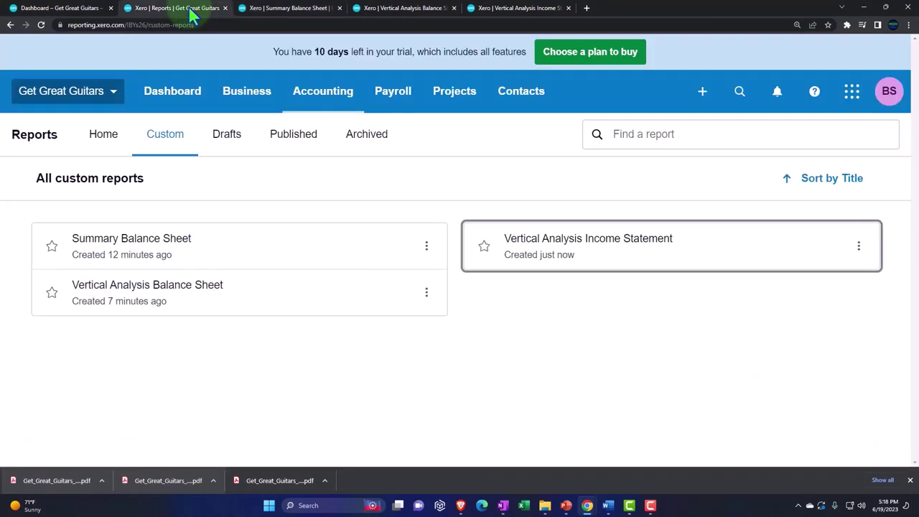
- Export the Summary Balance Sheet as an Excel file, place it in the Month 1 Reports folder, and minimize the browser
click(292, 14)
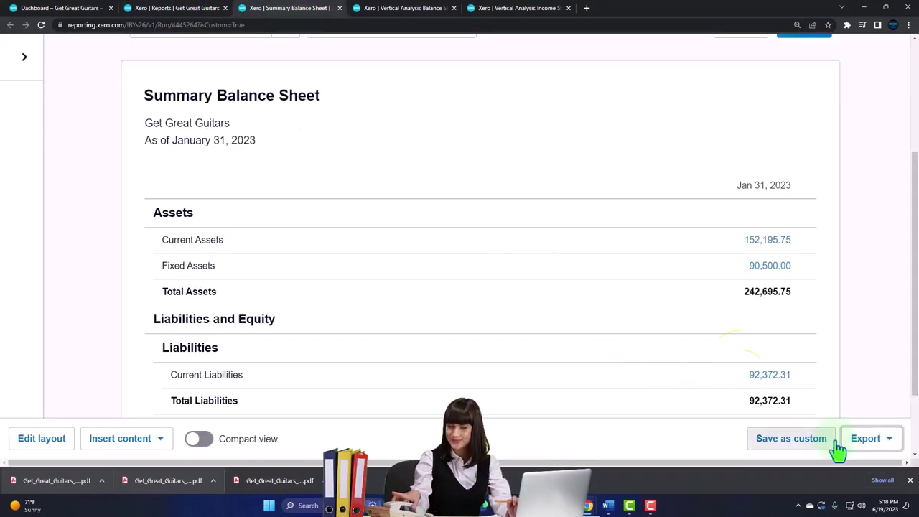
click(878, 452)
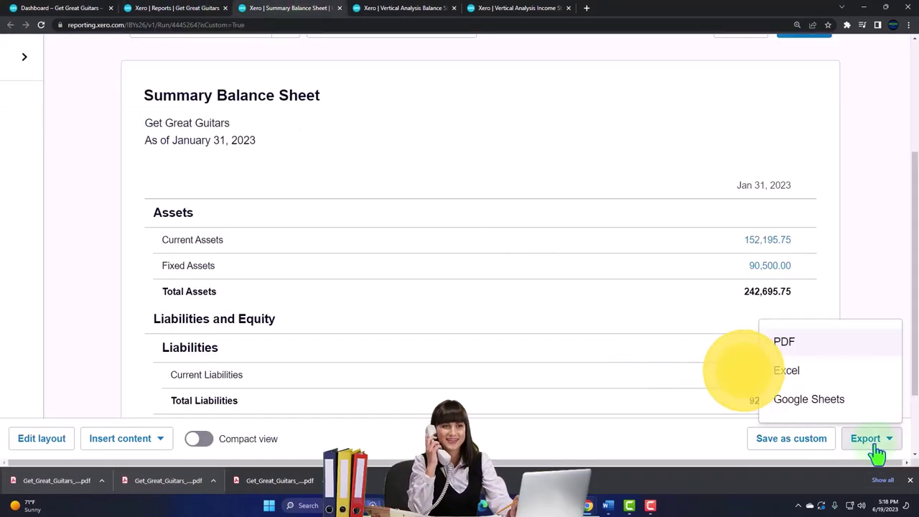
click(794, 386)
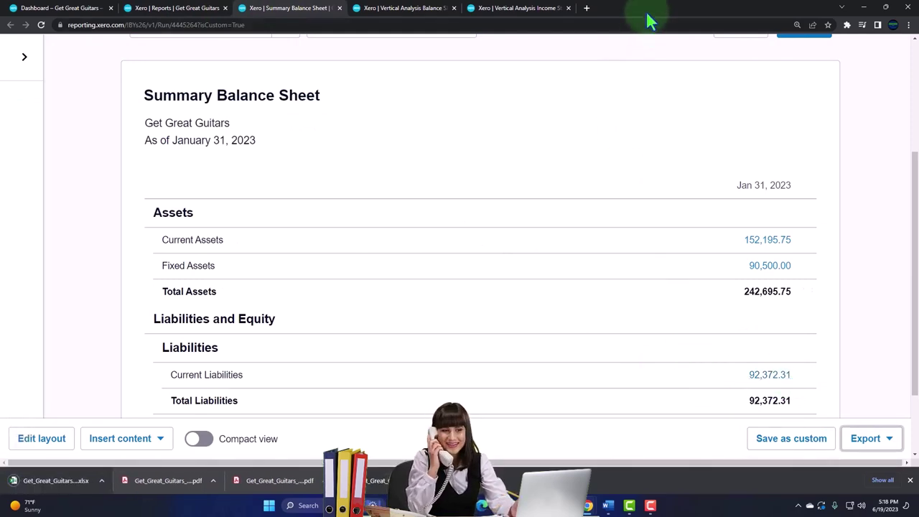
drag(647, 11, 886, 57)
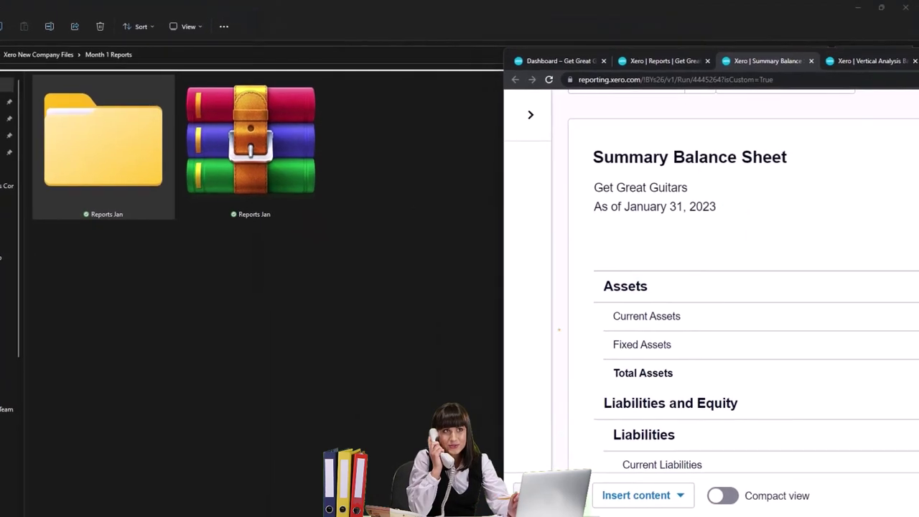
drag(558, 329, 305, 350)
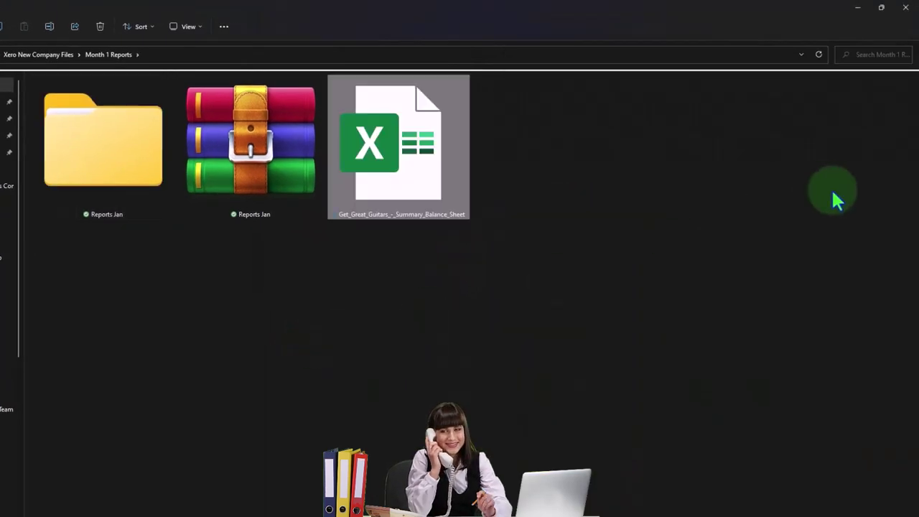
key(alt+Tab)
drag(790, 92, 618, 6)
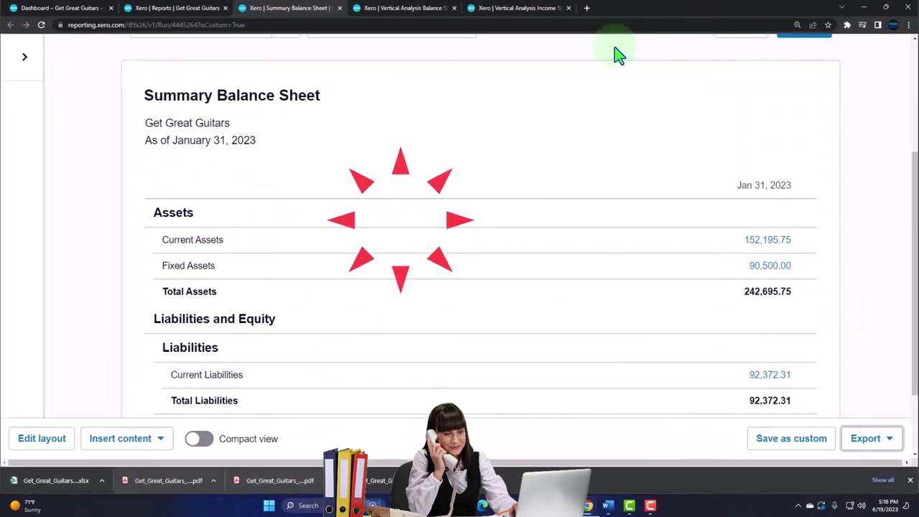
click(863, 8)
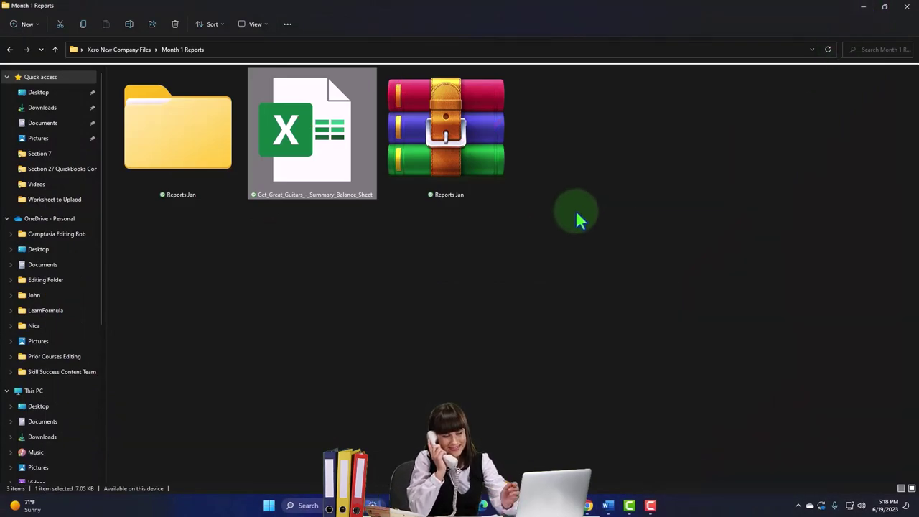
- Rename the exported Summary Balance Sheet Excel file in the Month 1 Reports folder as Report Jan
right_click(316, 153)
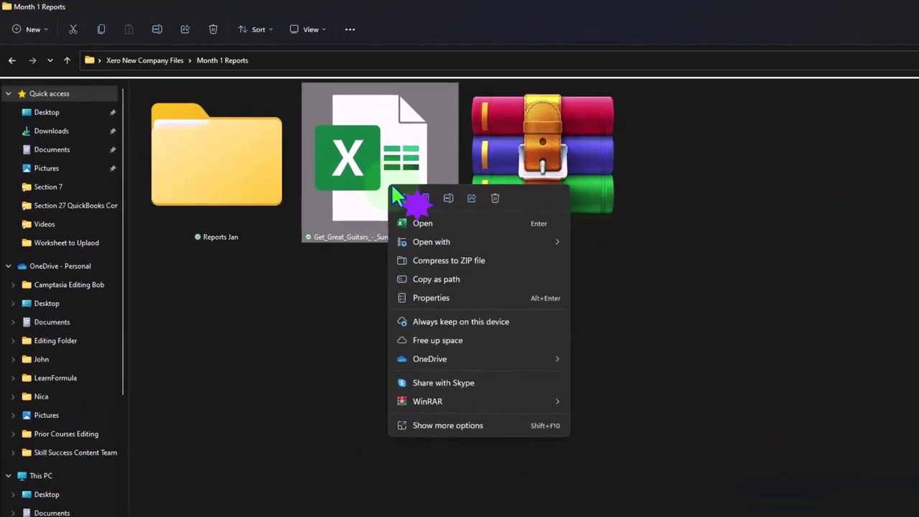
click(446, 199)
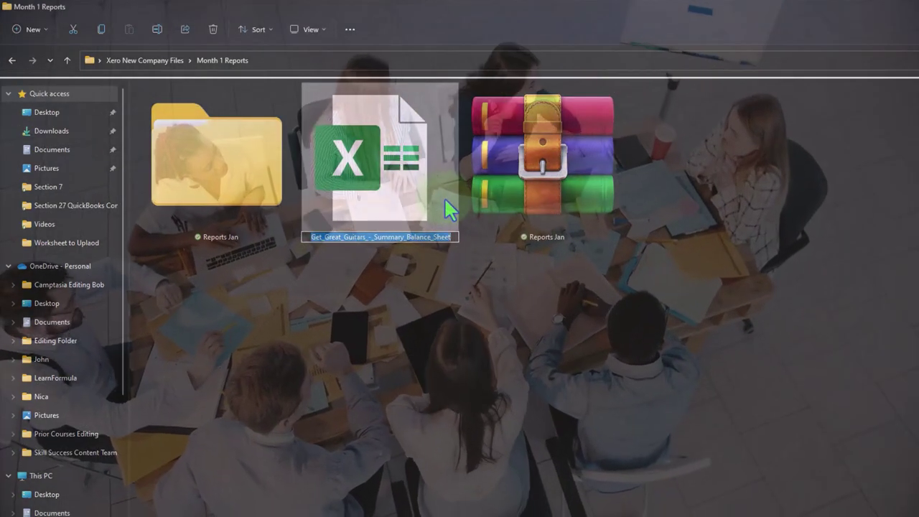
key(End)
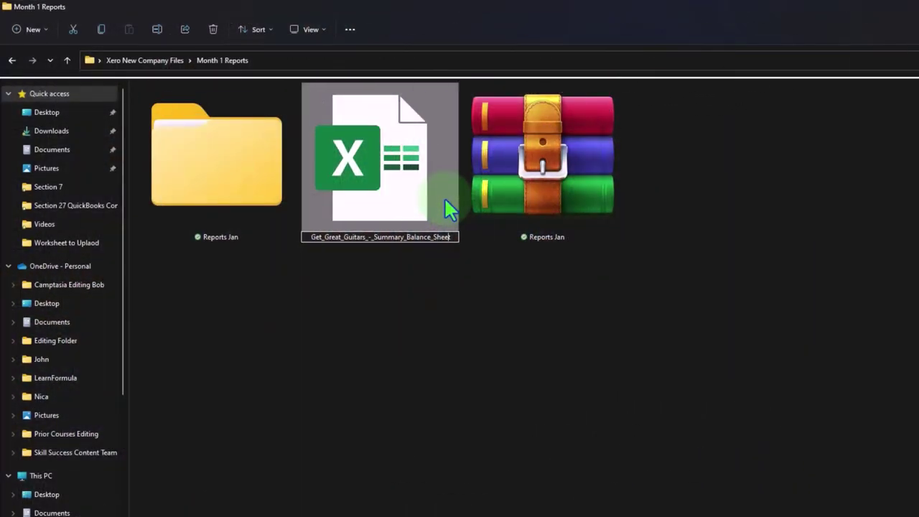
key(BackSpace)
key(BackSpace)
key(BackSpace)
key(BackSpace)
key(BackSpace)
key(BackSpace)
key(BackSpace)
key(BackSpace)
key(BackSpace)
key(BackSpace)
key(BackSpace)
key(BackSpace)
key(BackSpace)
key(BackSpace)
key(BackSpace)
key(BackSpace)
key(BackSpace)
key(BackSpace)
key(BackSpace)
key(BackSpace)
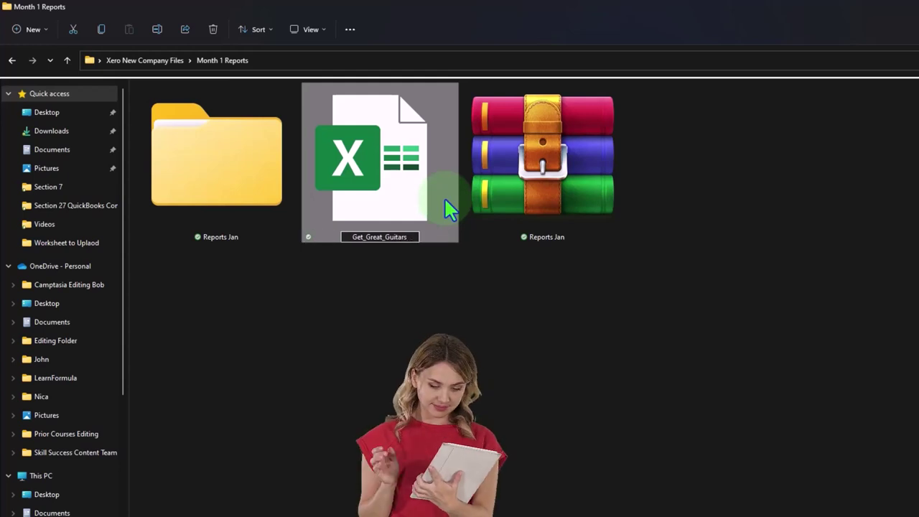
key(BackSpace)
key(BackSpace)
text(Re)
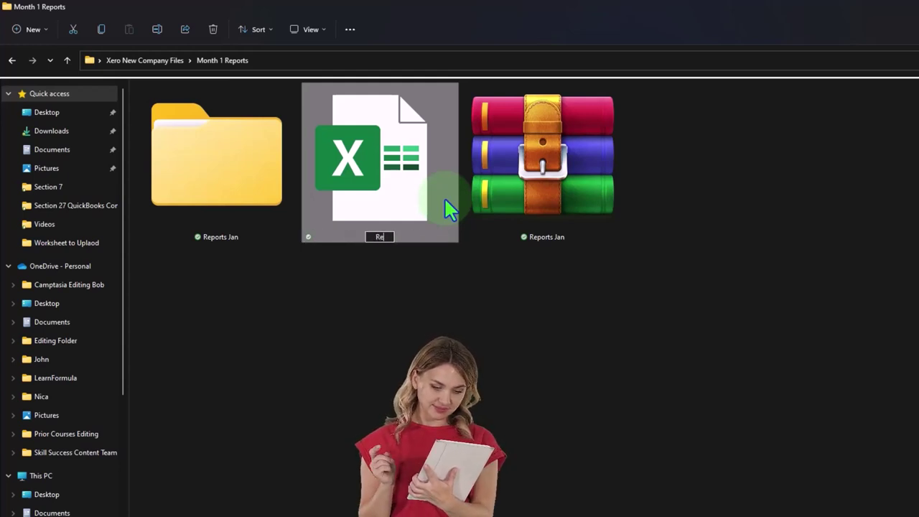
text(port Jan)
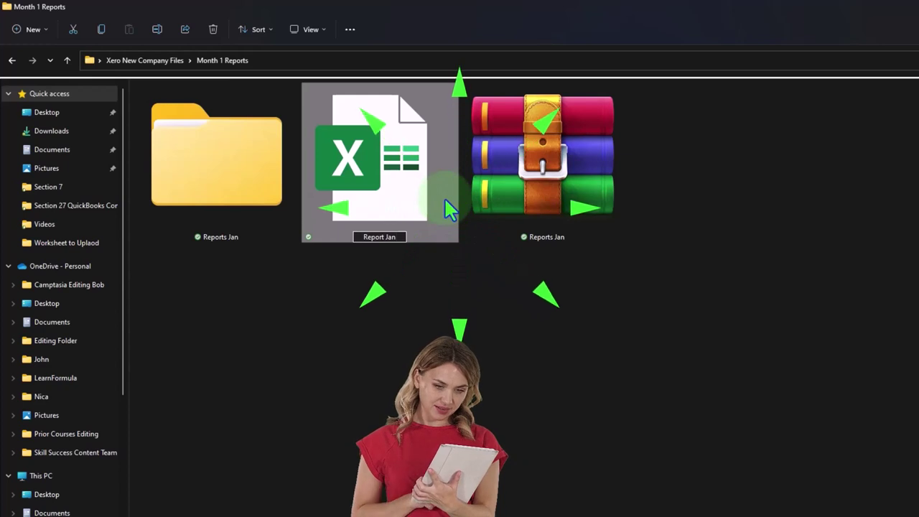
click(445, 331)
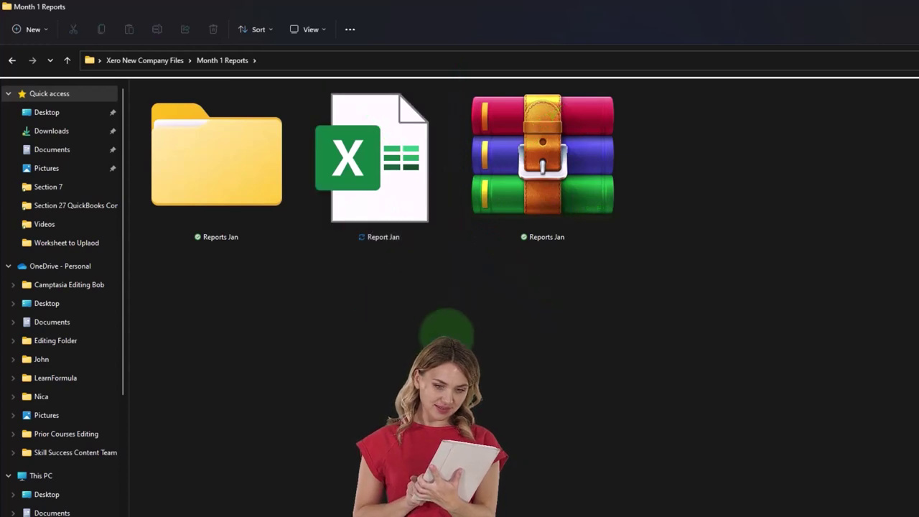
- Open the Report Jan workbook in Excel, enlarge the view, and display the gridlines on the Summary Balance Sheet
click(373, 211)
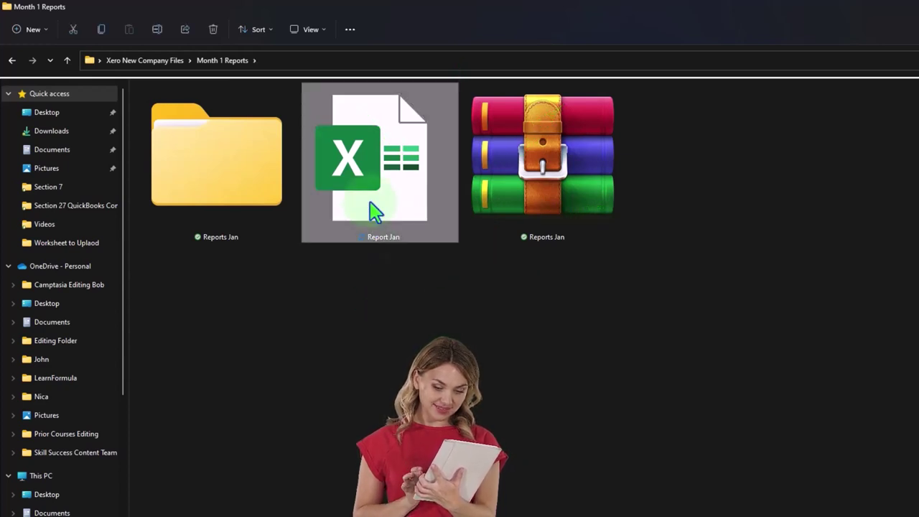
double_click(373, 210)
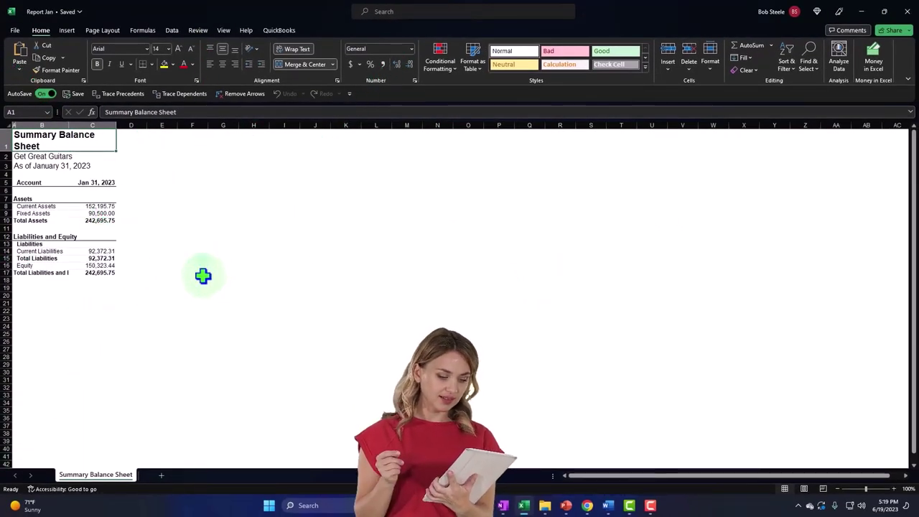
click(894, 489)
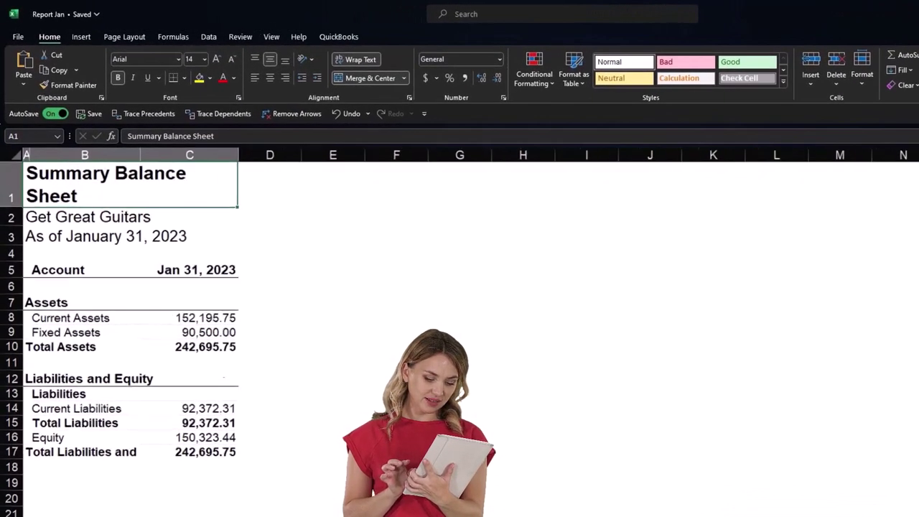
click(393, 461)
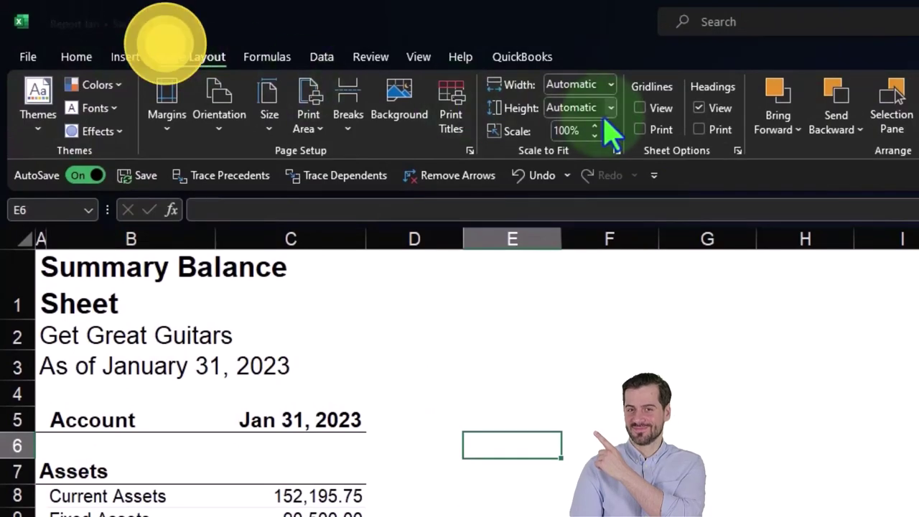
click(640, 128)
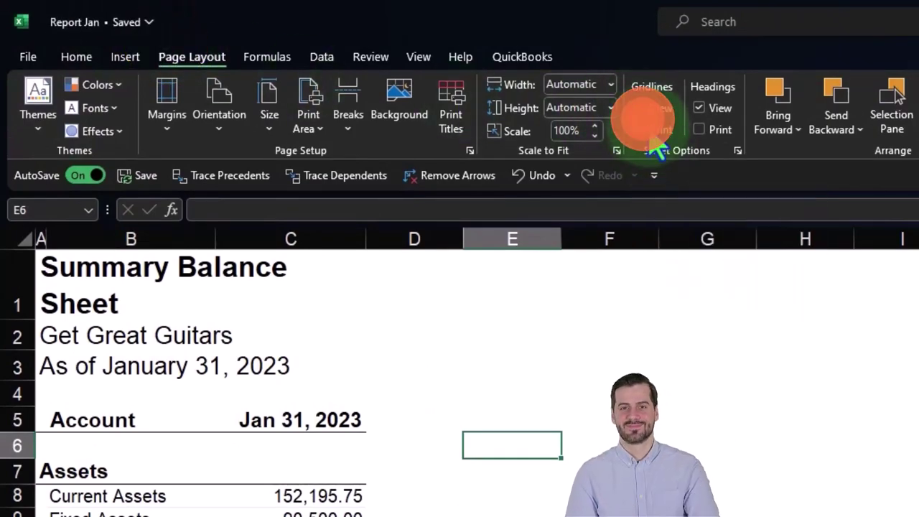
click(638, 107)
click(628, 469)
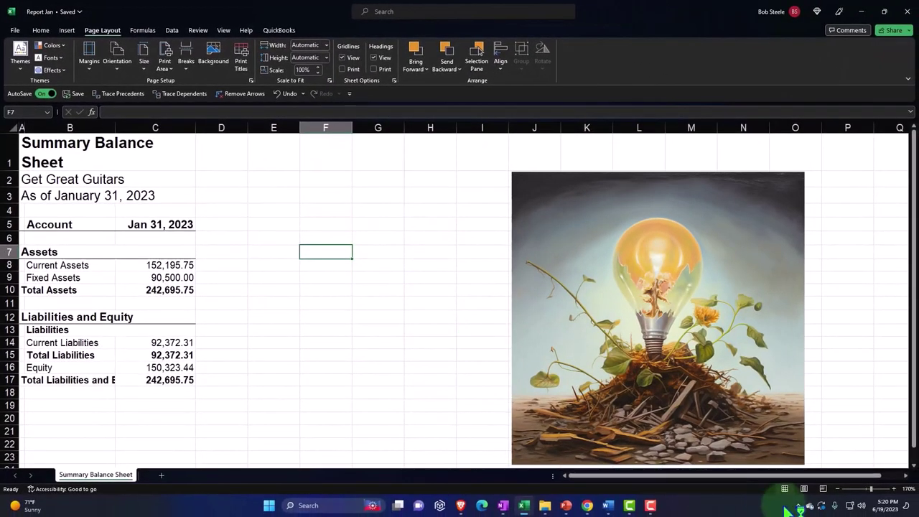
- Check the sheet in page layout view, return to normal view, and widen the account column B and the amount column C
click(806, 490)
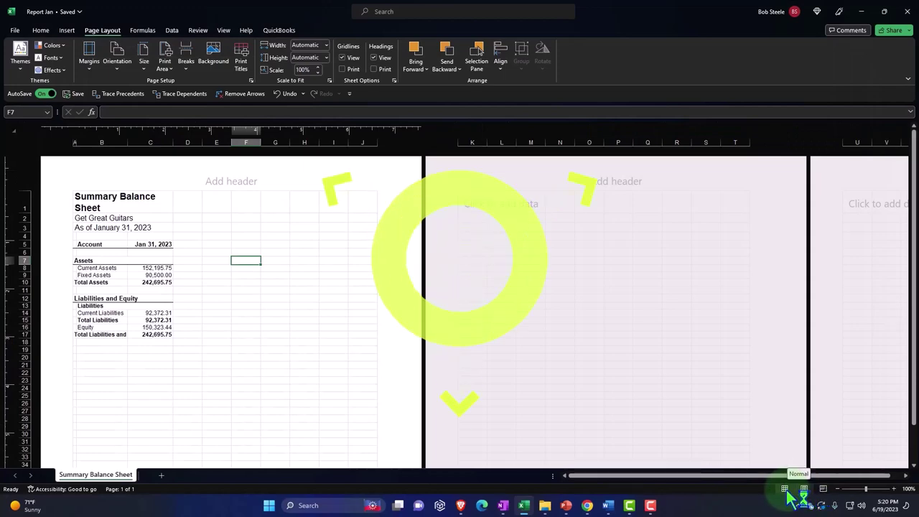
click(785, 489)
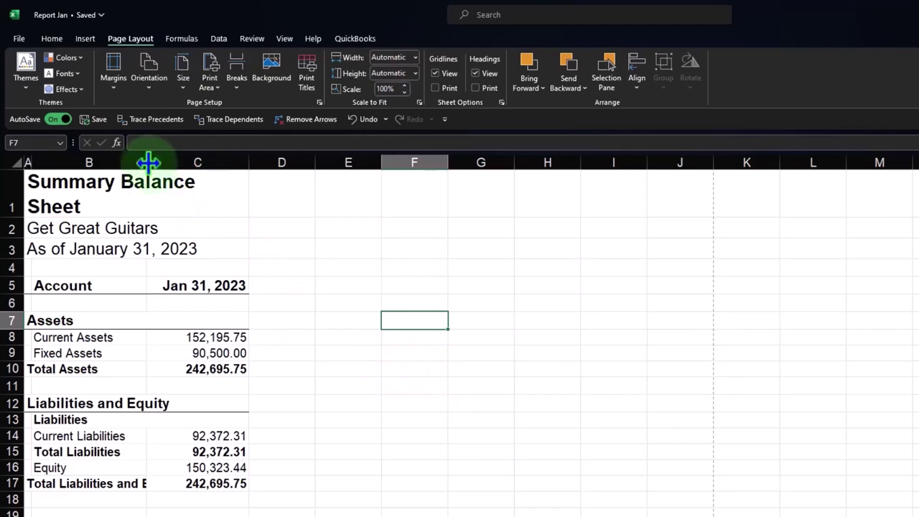
drag(147, 162, 430, 161)
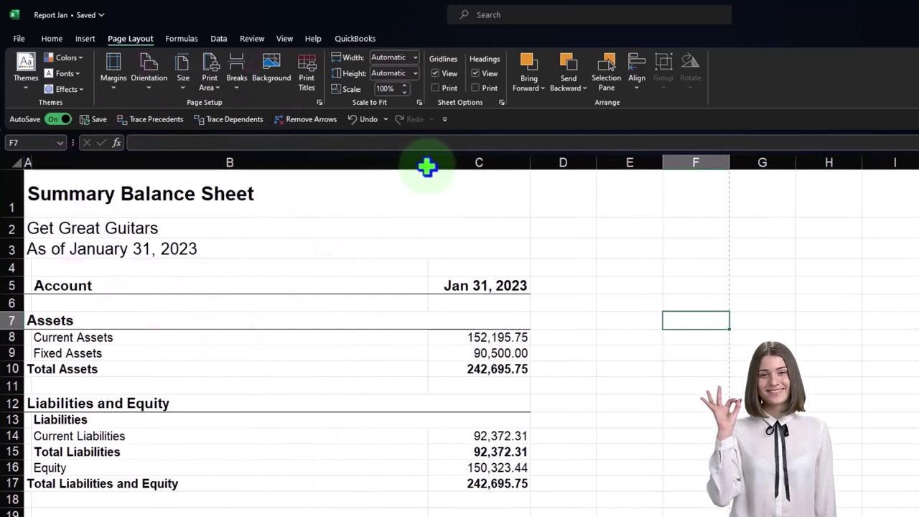
drag(529, 160, 597, 160)
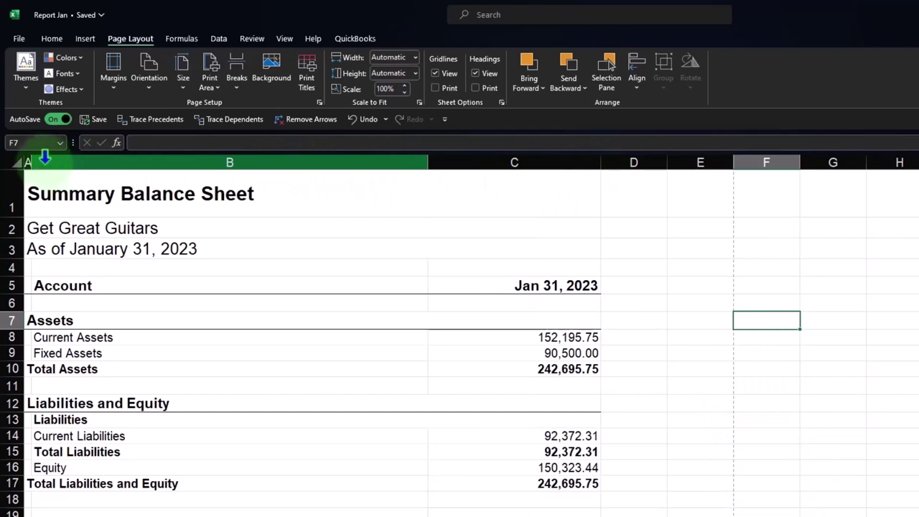
- Insert a blank column before the Summary Balance Sheet report and adjust its width to form a narrow margin
click(27, 161)
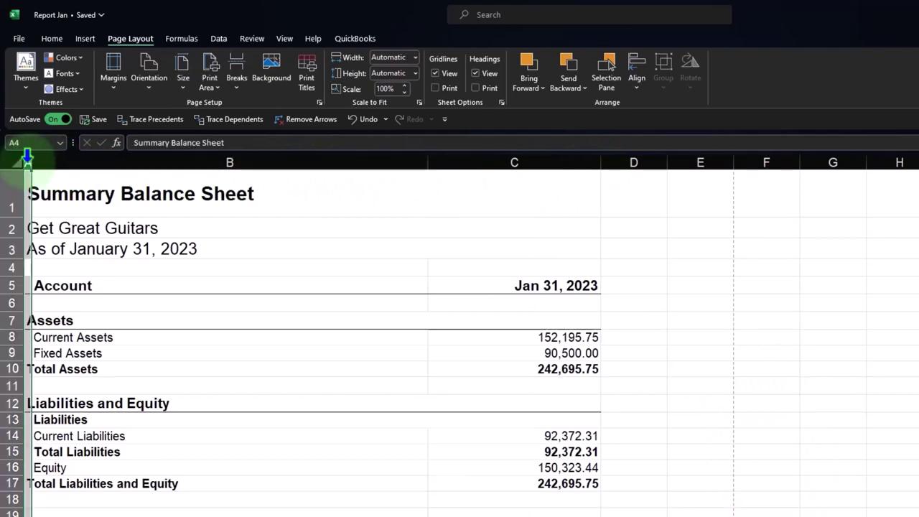
right_click(26, 161)
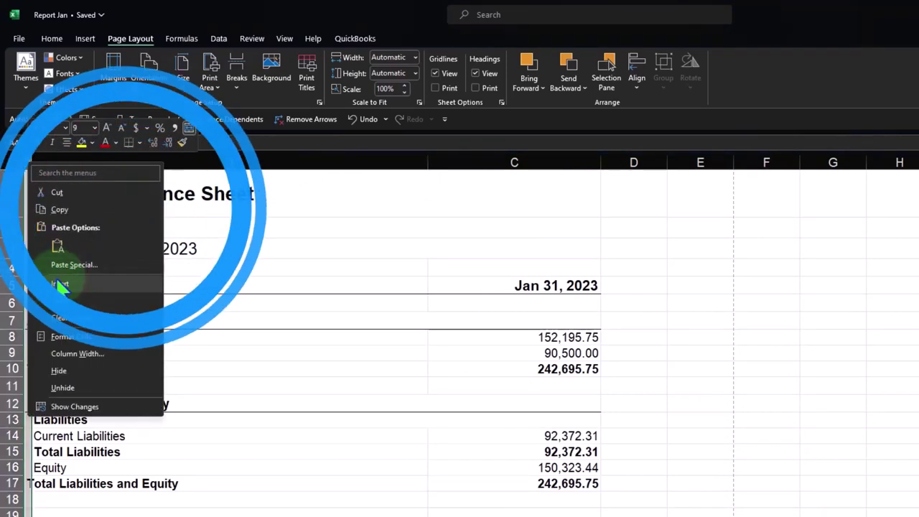
click(58, 284)
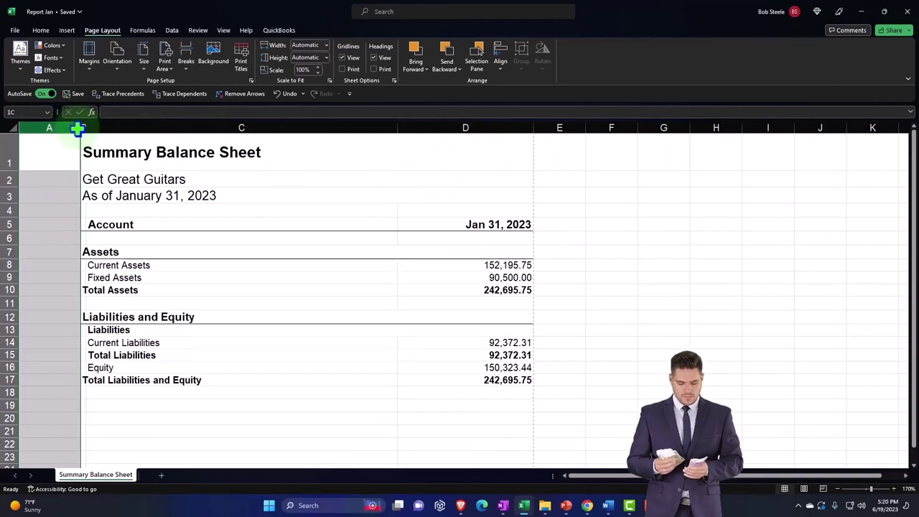
drag(66, 130, 69, 132)
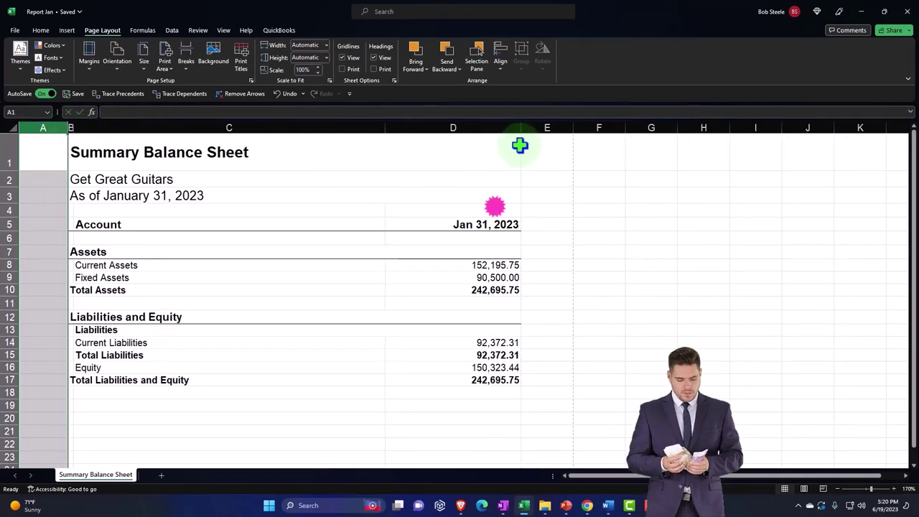
click(543, 128)
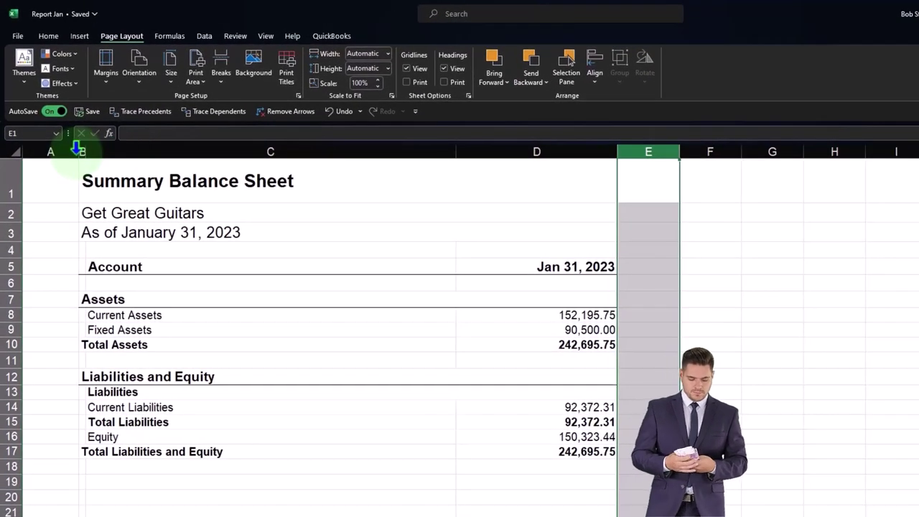
click(239, 328)
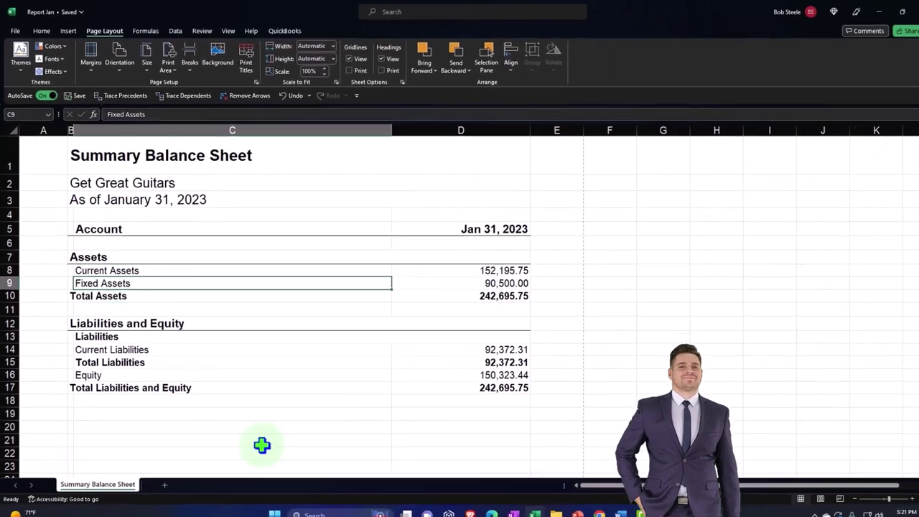
click(220, 439)
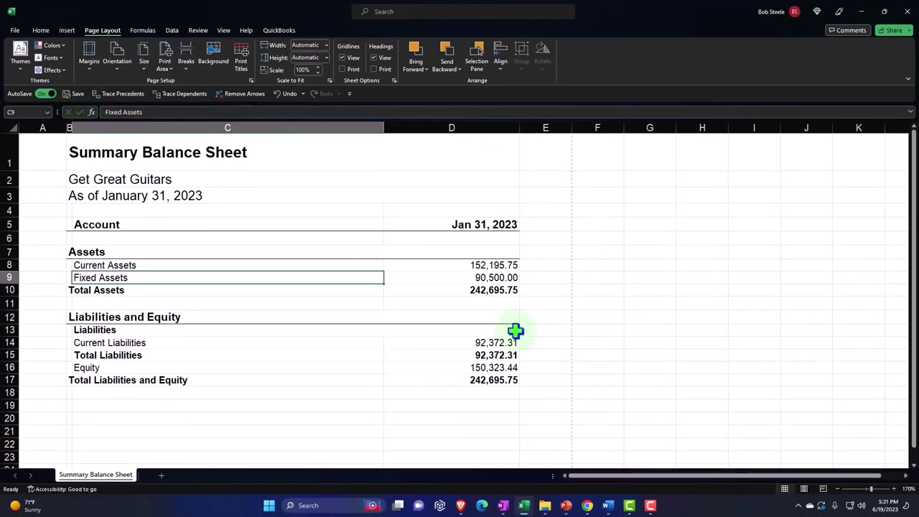
- Switch to Xero in the browser and export the Vertical Analysis Balance Sheet as an Excel file
mouse_move(587, 505)
click(629, 440)
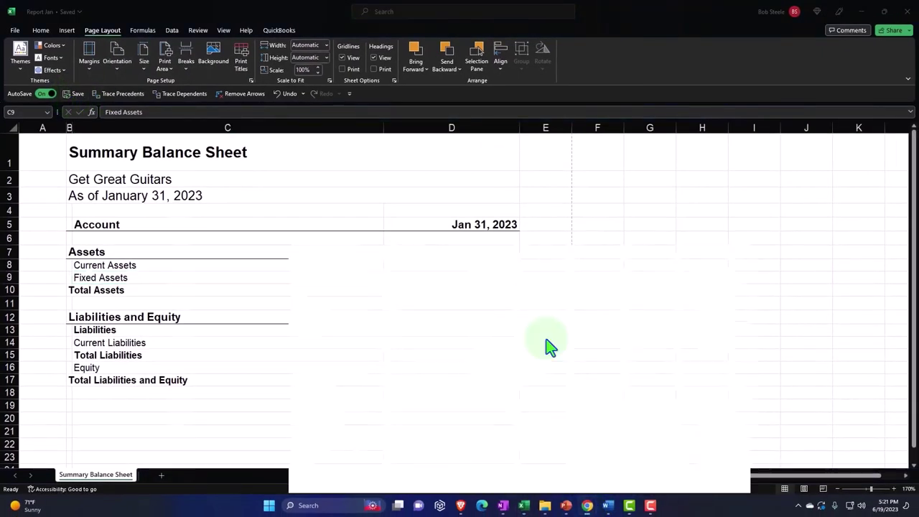
click(380, 9)
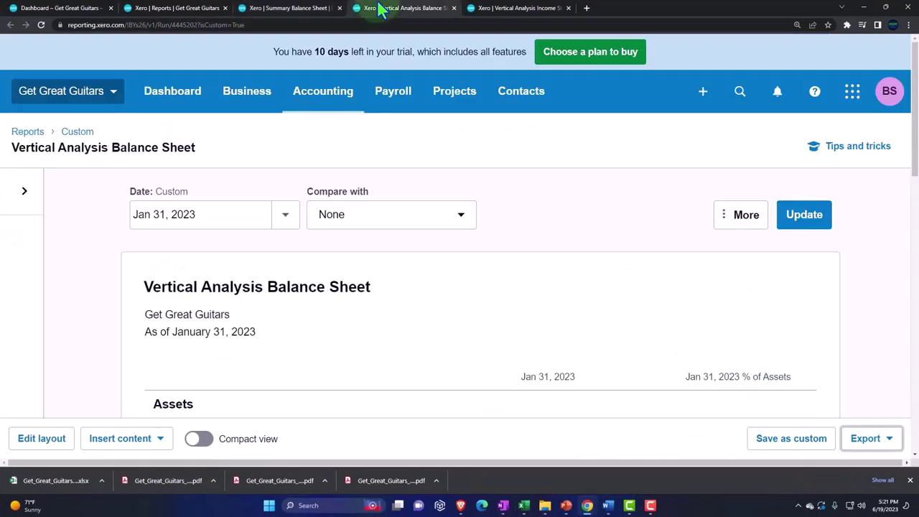
scroll(427, 155, down, 7)
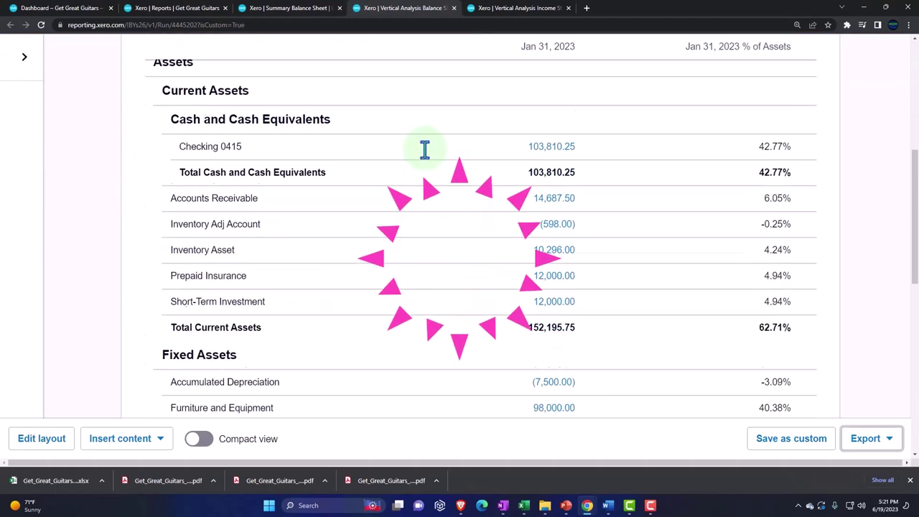
scroll(424, 149, down, 5)
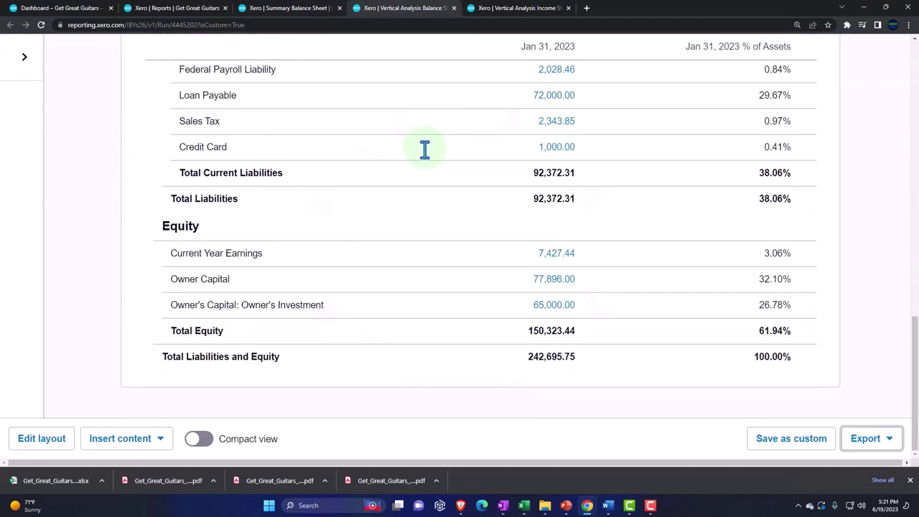
click(887, 445)
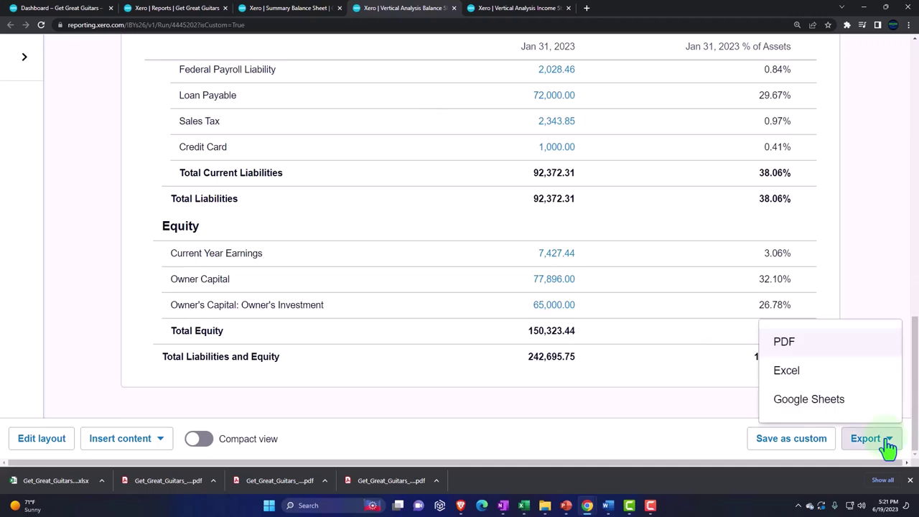
click(827, 386)
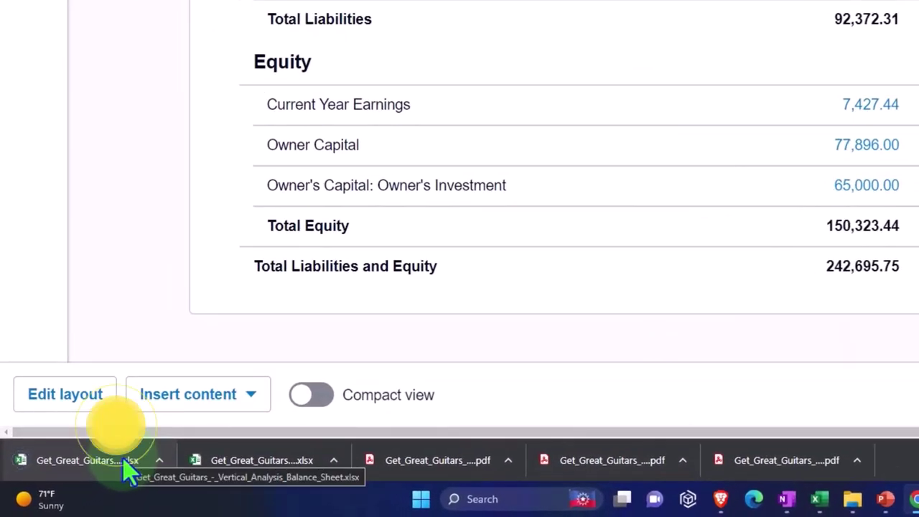
- Open the exported Vertical Analysis Balance Sheet workbook for editing, copy its entire worksheet, and return to the Report Jan workbook
click(123, 459)
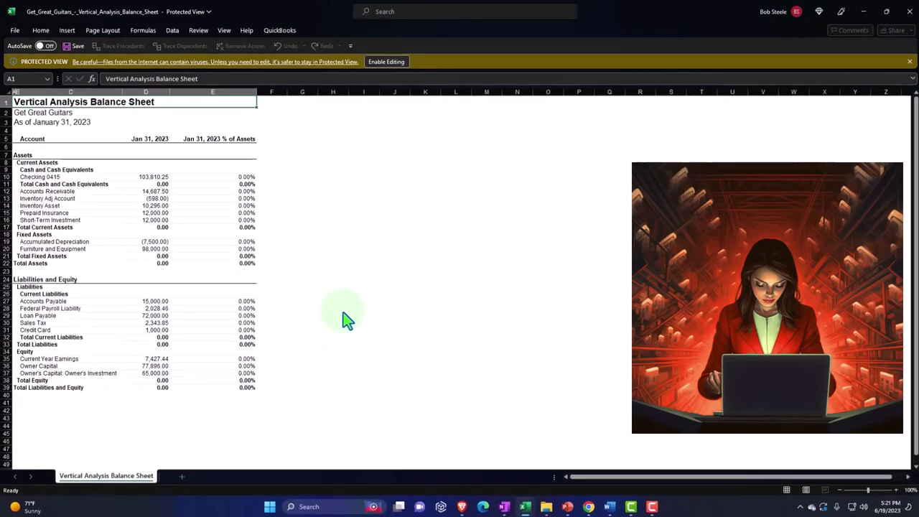
click(507, 81)
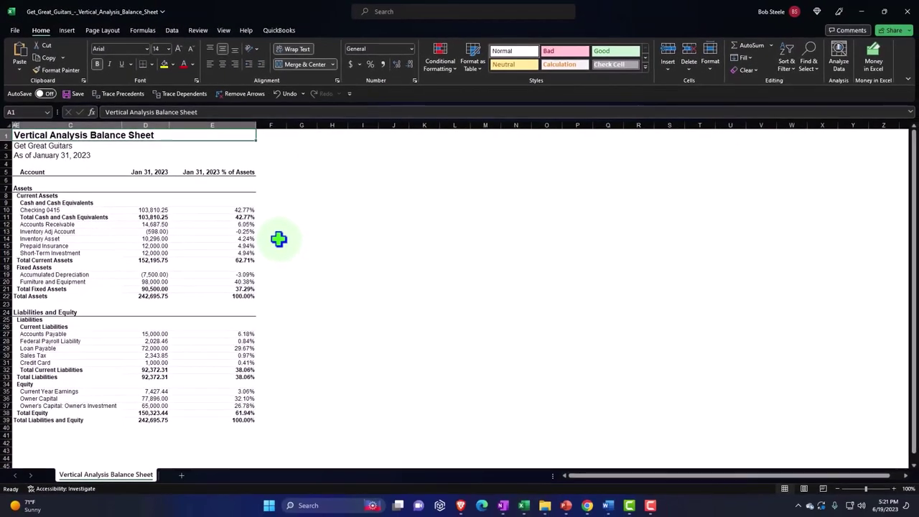
click(7, 124)
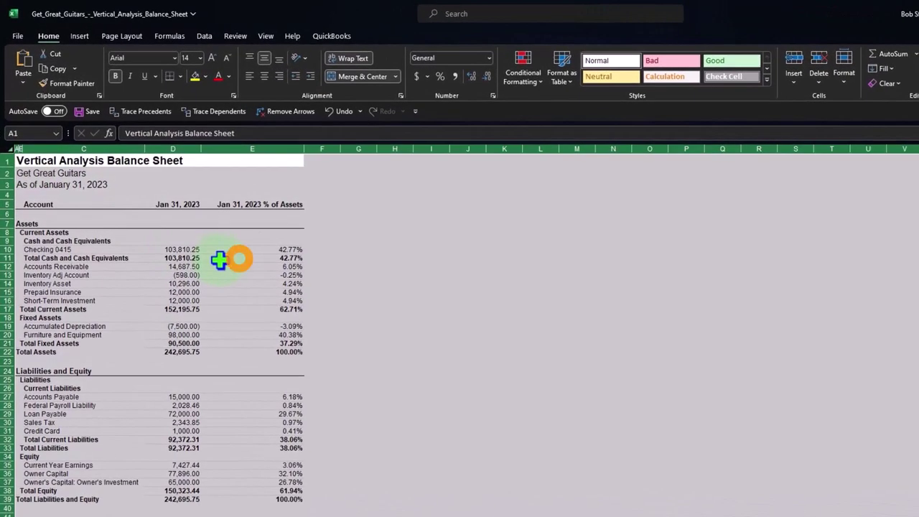
right_click(219, 260)
click(247, 305)
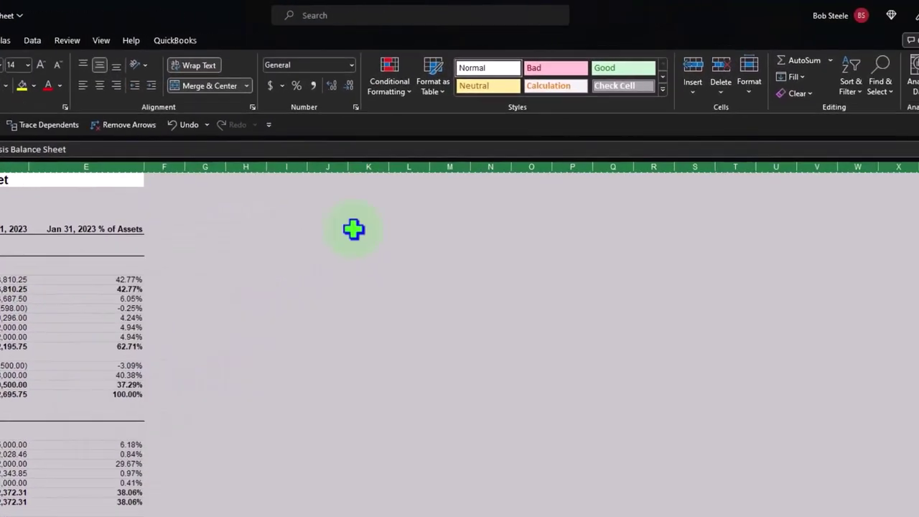
click(918, 15)
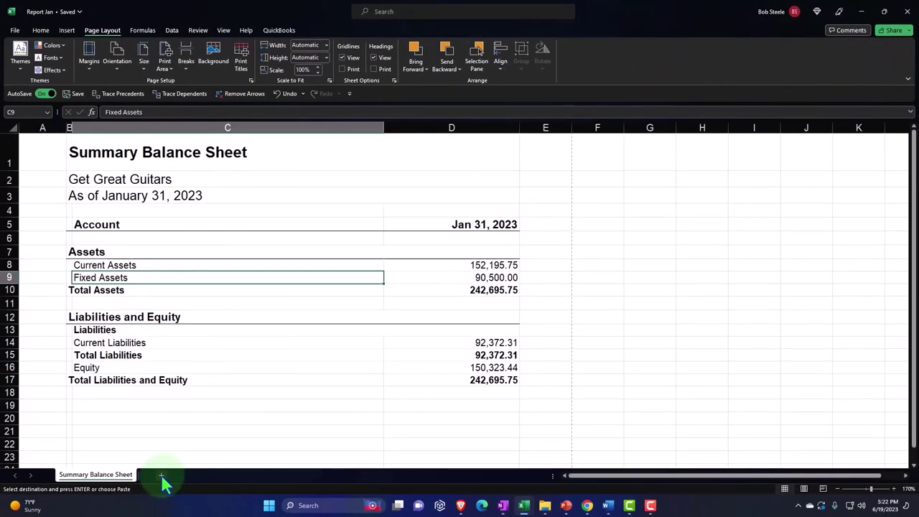
- Add a new sheet to the Report Jan workbook and paste the copied Vertical Analysis Balance Sheet over the whole sheet
click(162, 476)
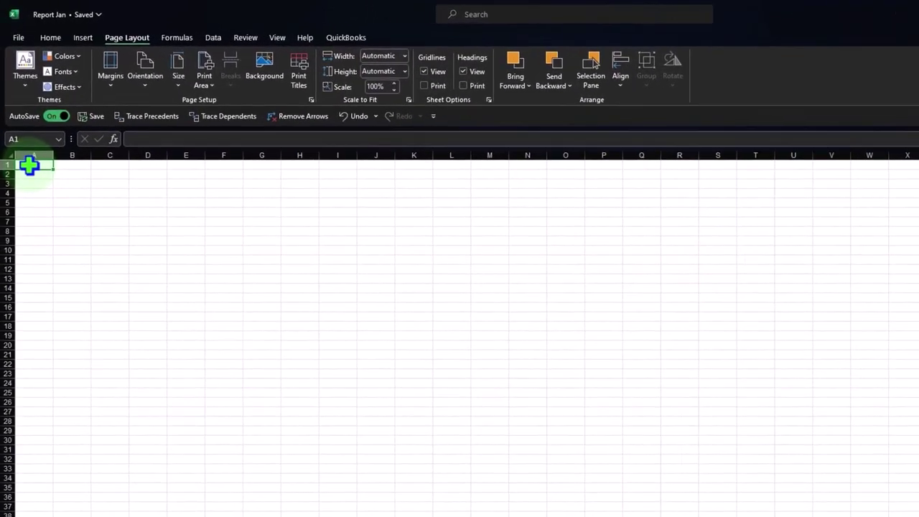
click(23, 132)
click(11, 165)
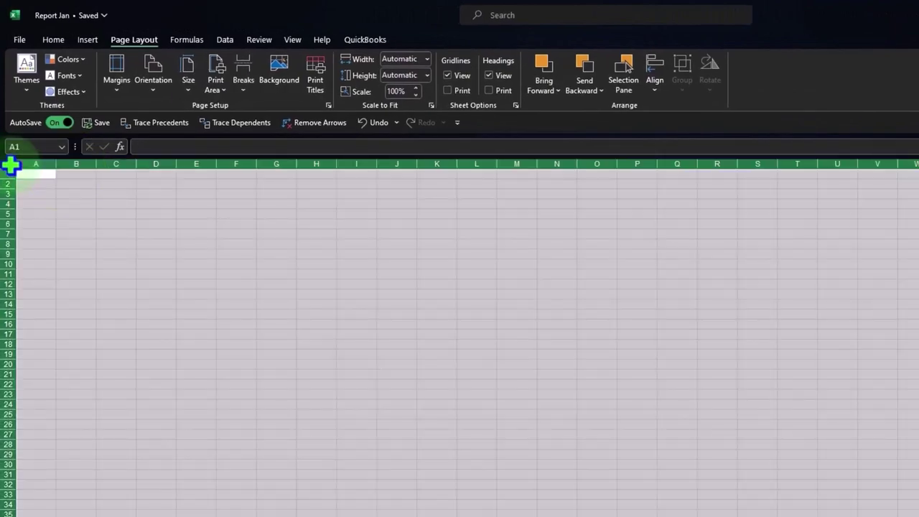
key(ctrl+v)
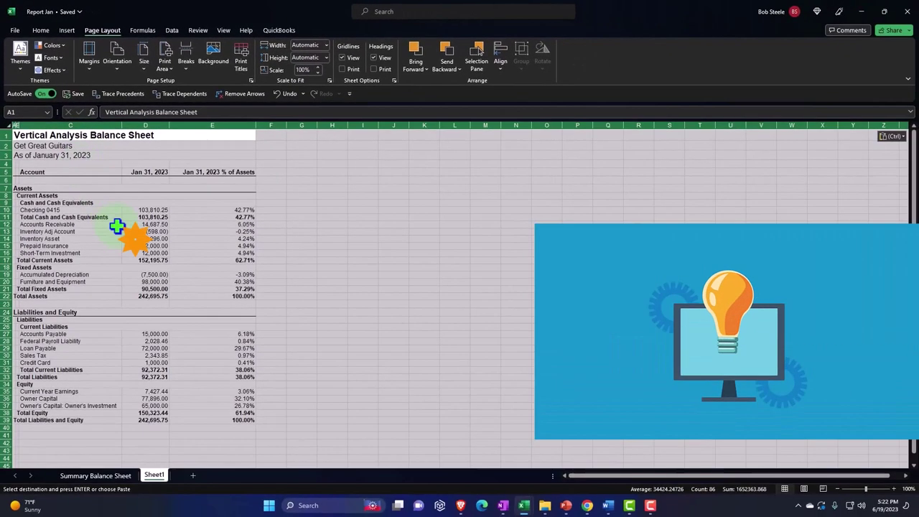
click(117, 226)
scroll(117, 259, up, 3)
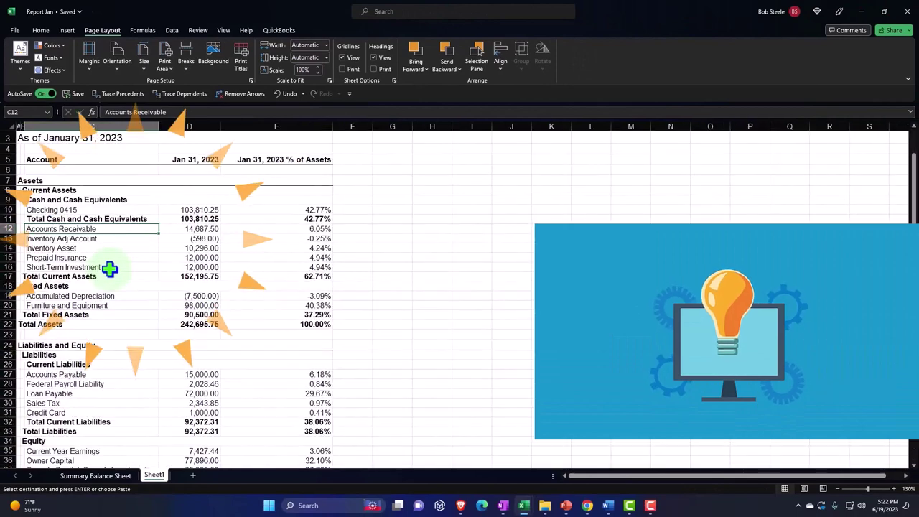
- Check the pasted report in page layout view, return to normal view, and widen the account column C
click(804, 489)
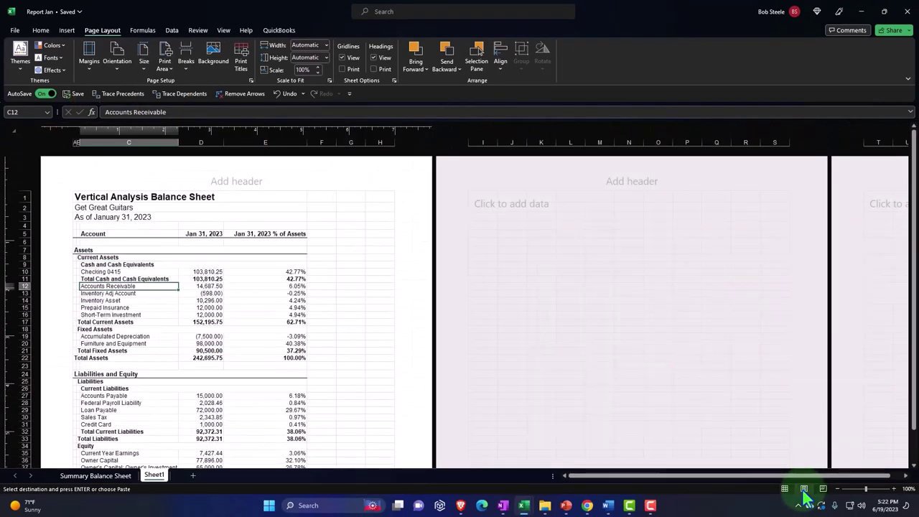
click(785, 489)
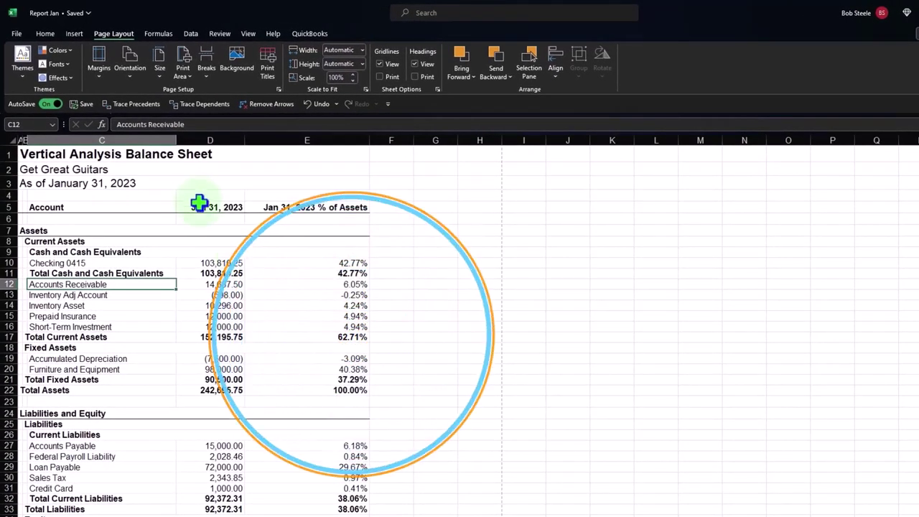
drag(176, 141, 213, 141)
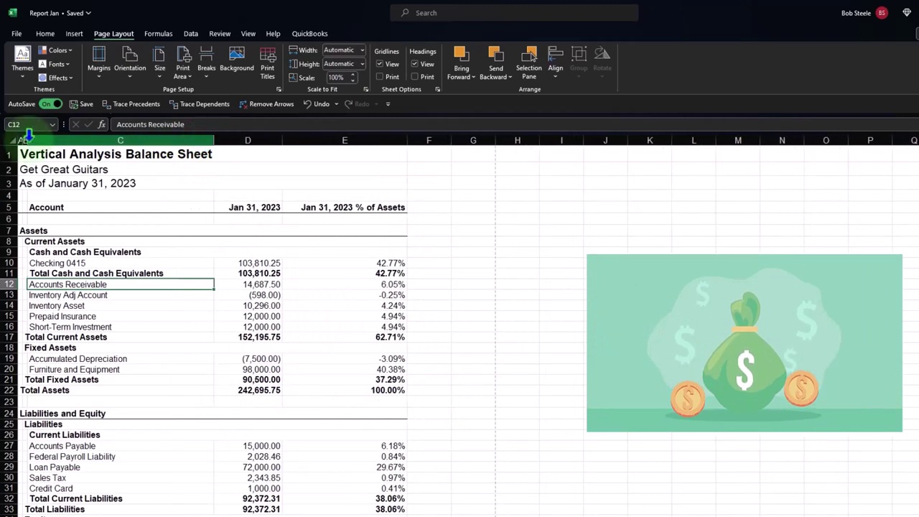
- Insert a blank column before the Vertical Analysis Balance Sheet report and narrow it to form a margin
click(21, 140)
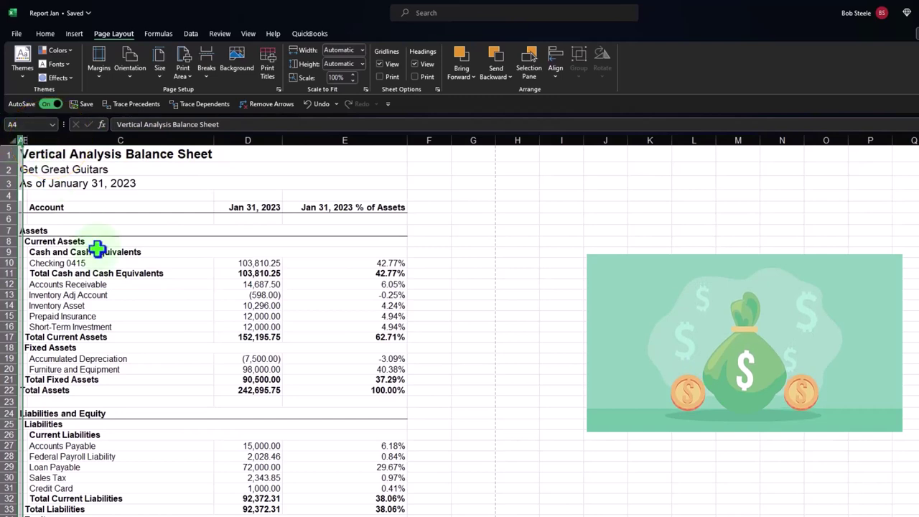
ctrl+scroll(86, 223, up, 2)
scroll(43, 180, up, 2)
right_click(26, 138)
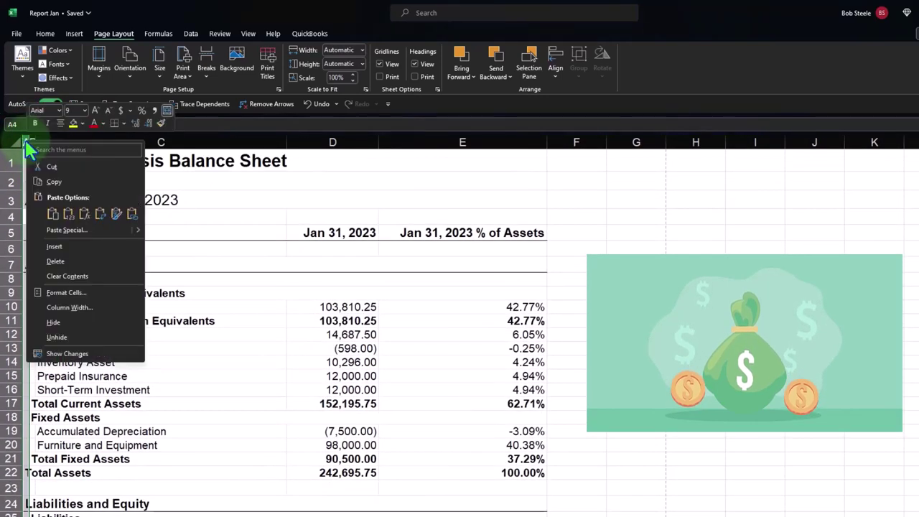
click(51, 245)
click(66, 200)
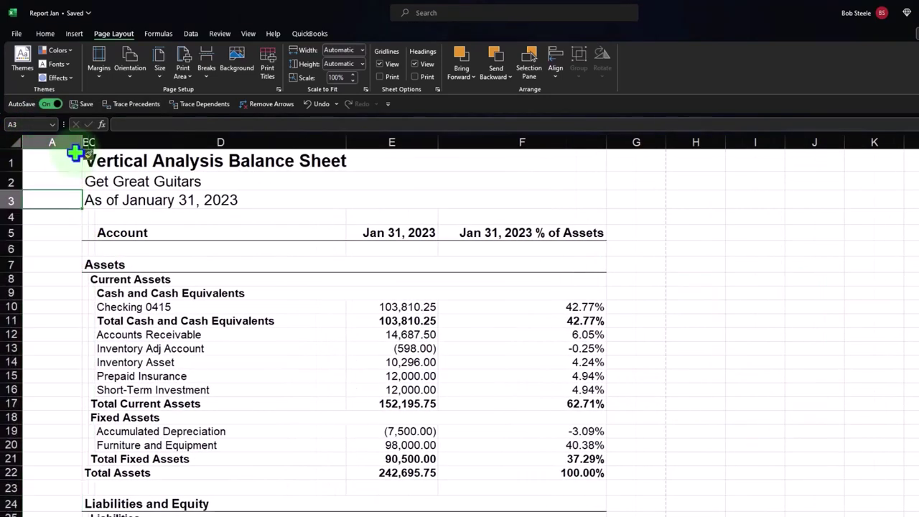
drag(58, 134, 55, 135)
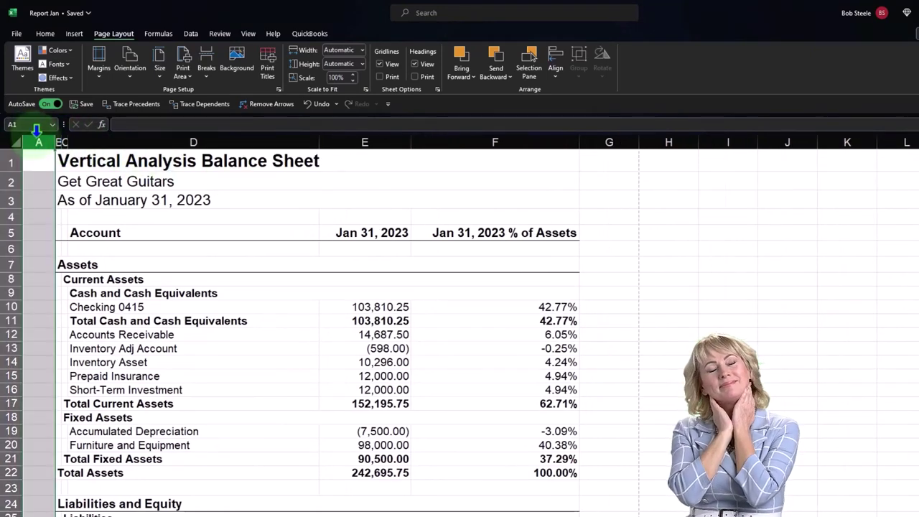
- Slightly widen the percentage-of-assets column F
click(607, 142)
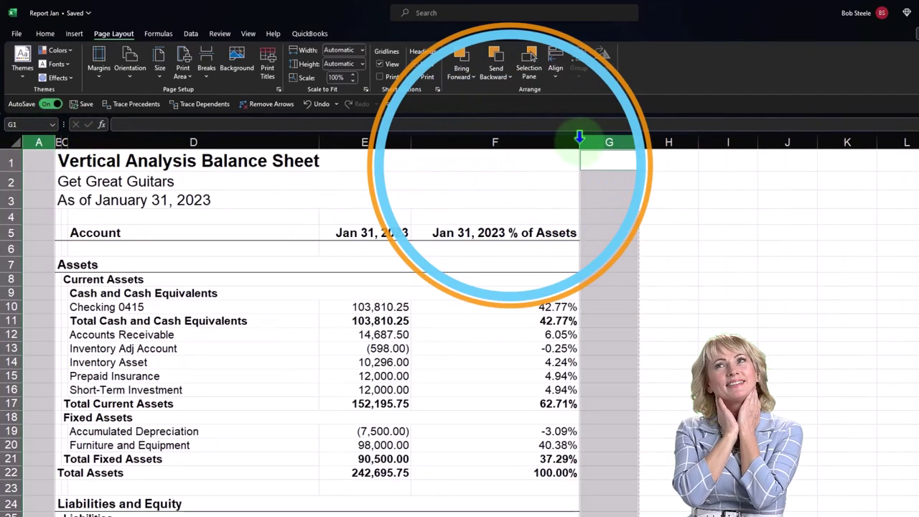
drag(580, 139, 583, 137)
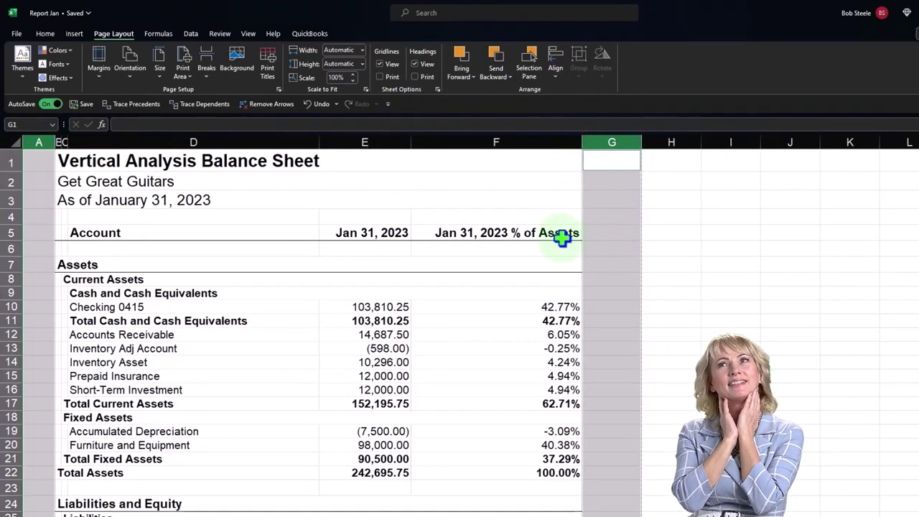
click(561, 278)
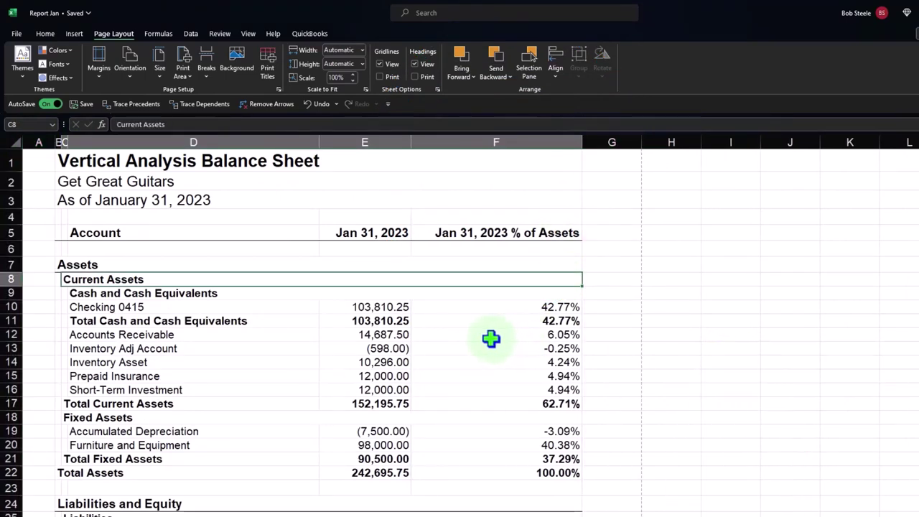
- Select the blank margin columns A and G together and make them equally wide
scroll(477, 342, down, 3)
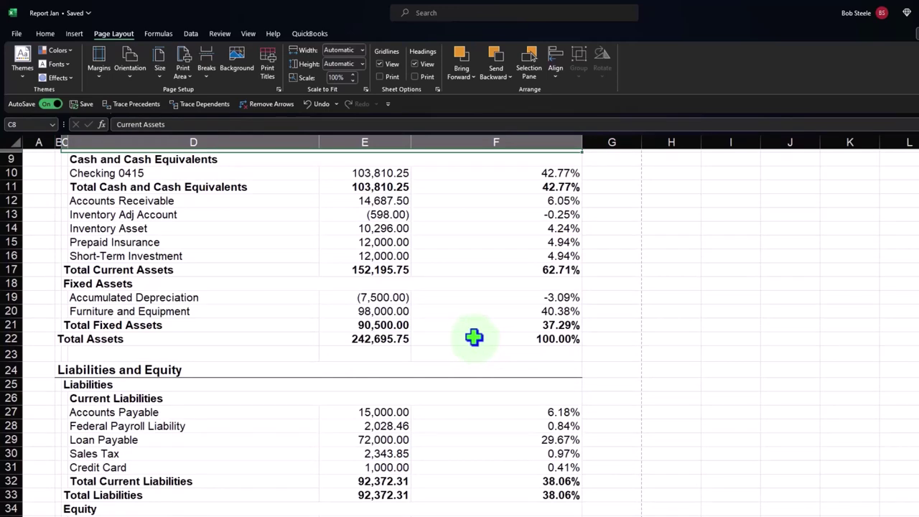
scroll(474, 337, down, 2)
scroll(472, 334, up, 4)
click(471, 335)
click(33, 141)
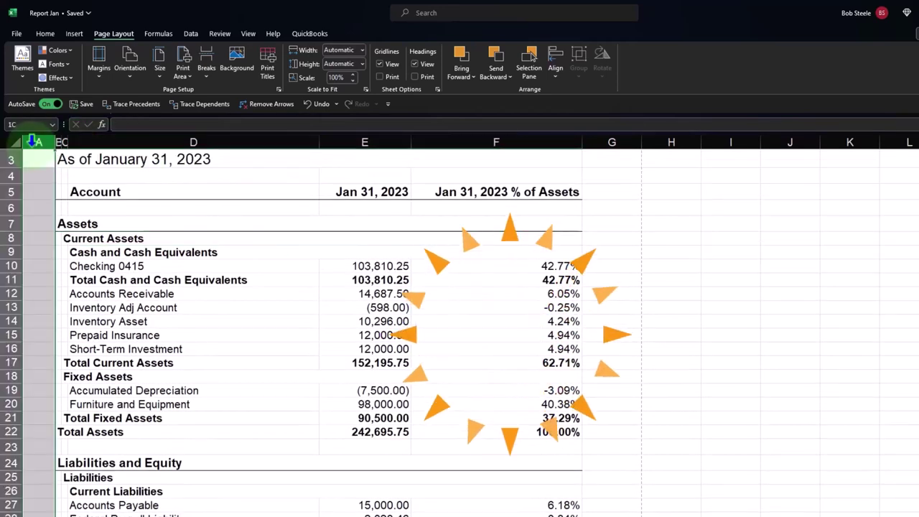
click(618, 142)
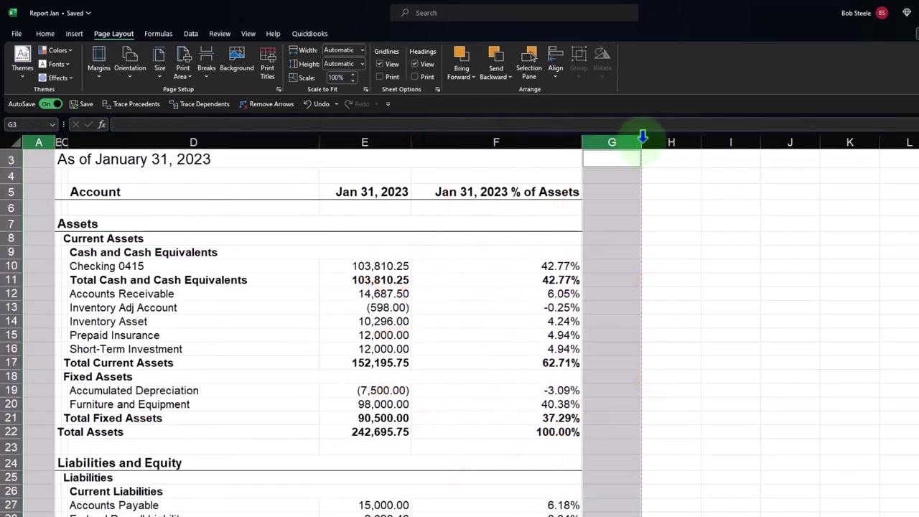
drag(641, 136, 640, 136)
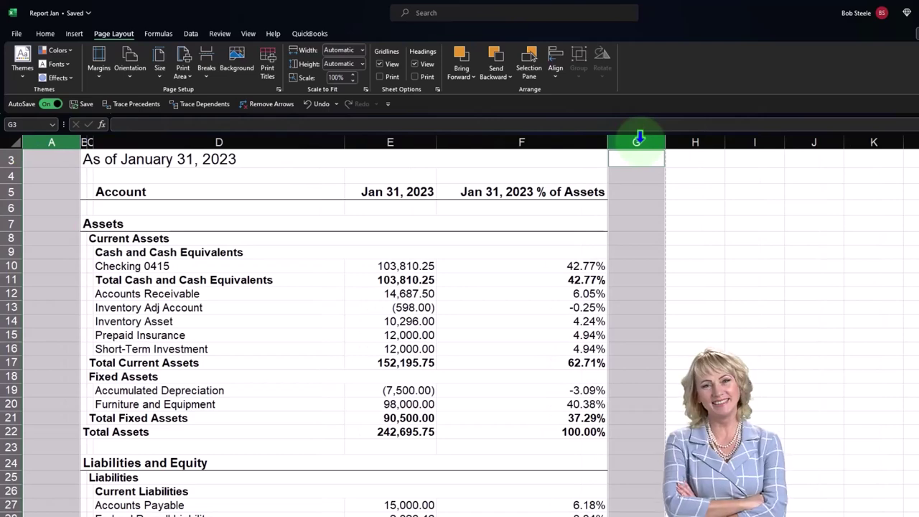
click(553, 256)
- Review the Vertical Analysis Balance Sheet from top to bottom and compare its layout with the Summary Balance Sheet
scroll(553, 255, down, 7)
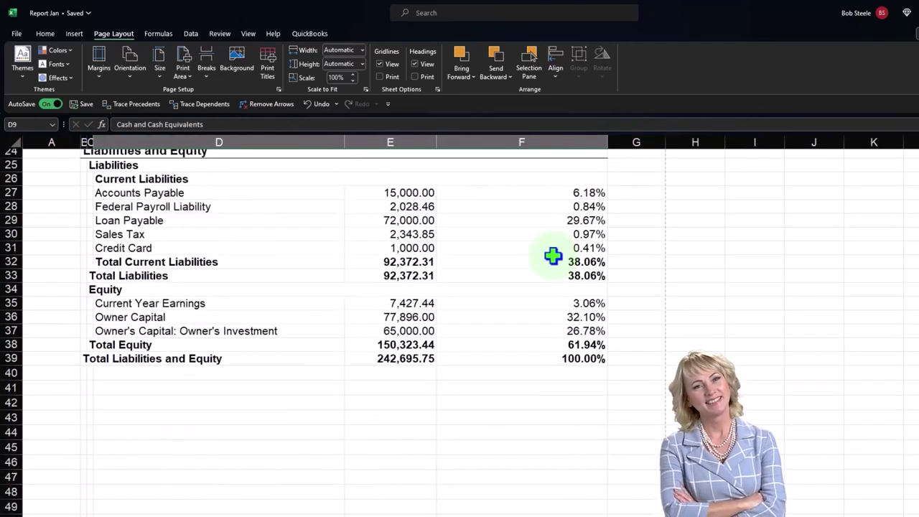
scroll(552, 256, up, 8)
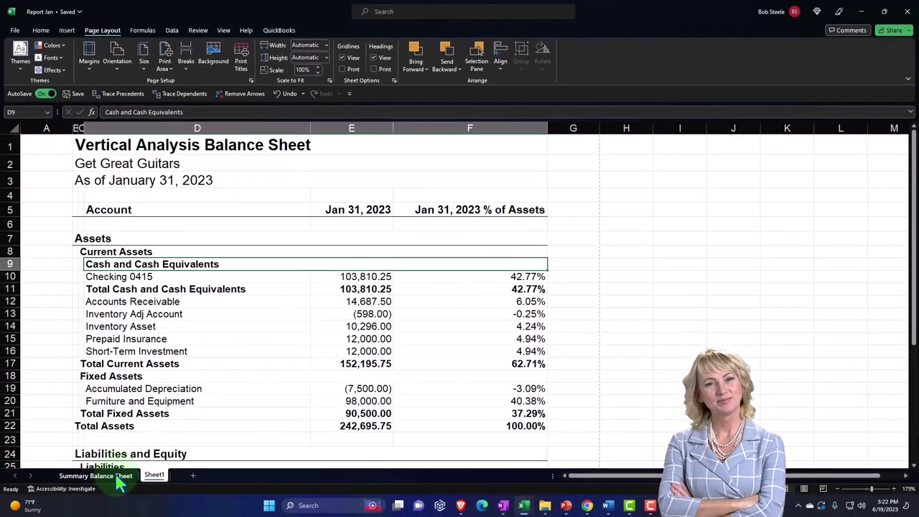
click(117, 479)
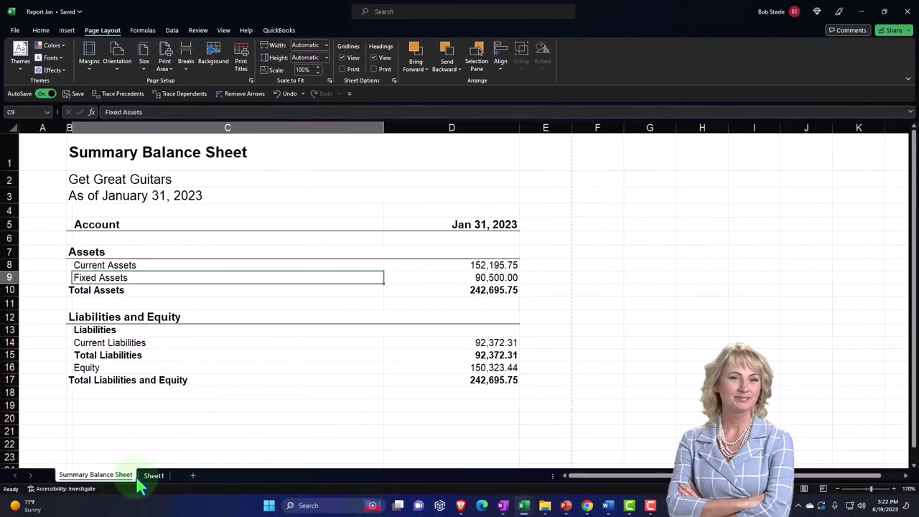
click(156, 476)
click(252, 368)
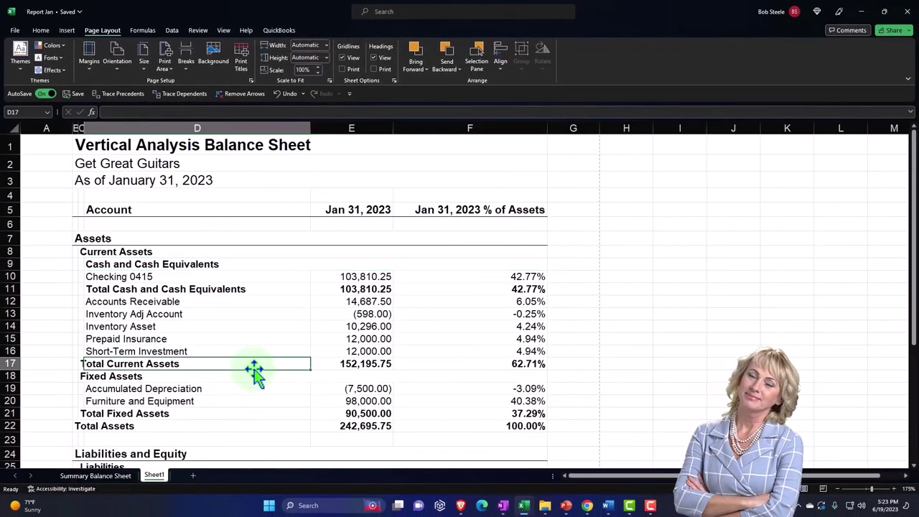
click(252, 370)
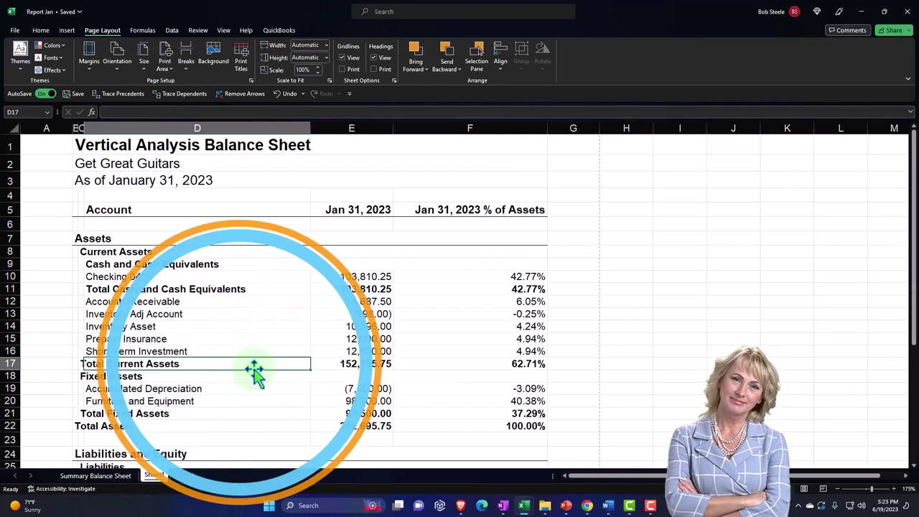
scroll(255, 370, down, 7)
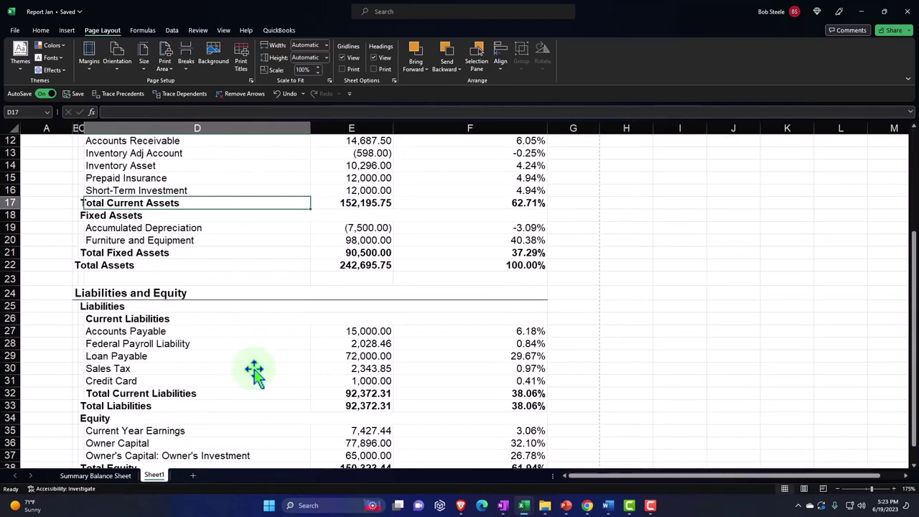
scroll(255, 370, up, 5)
scroll(255, 370, up, 2)
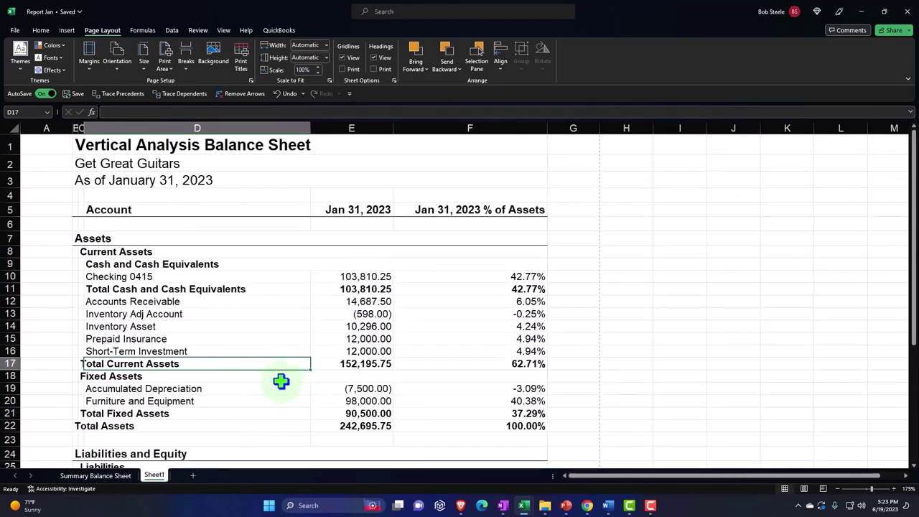
- Switch to Xero in the browser and export the Vertical Analysis Income Statement as an Excel file
click(589, 506)
click(623, 449)
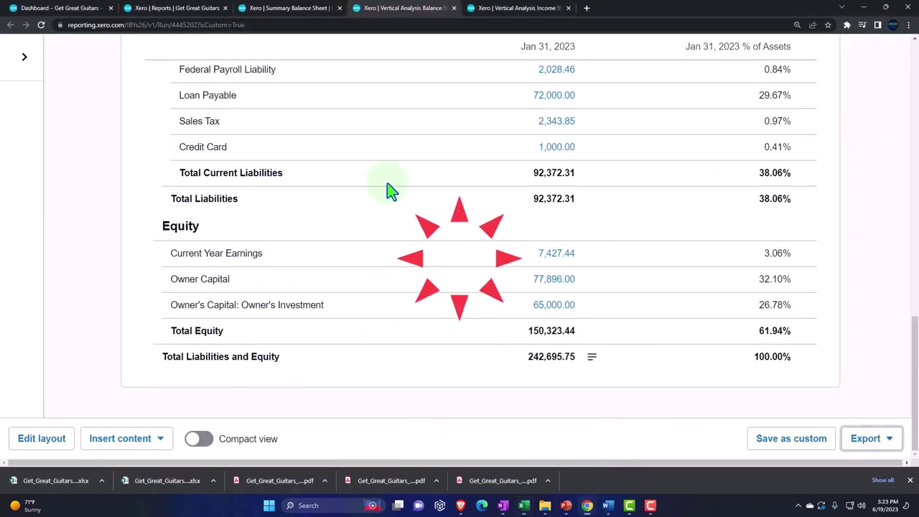
click(511, 10)
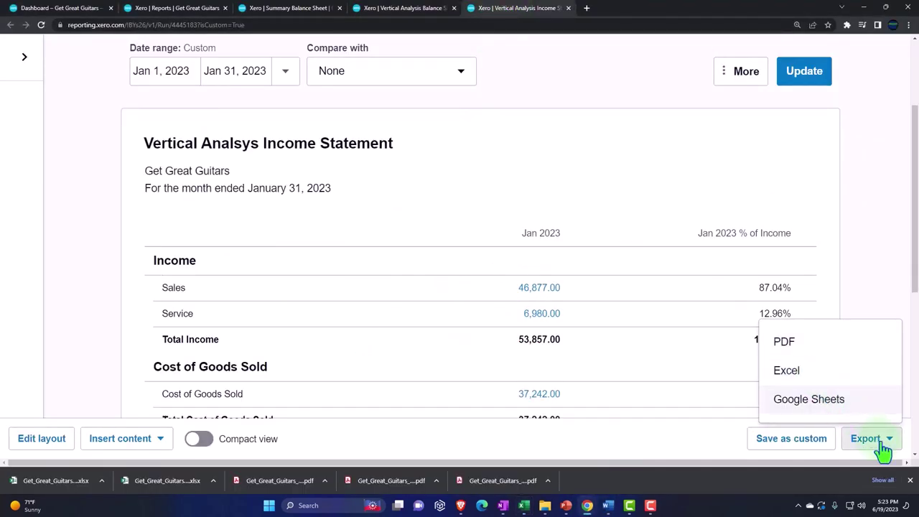
click(839, 388)
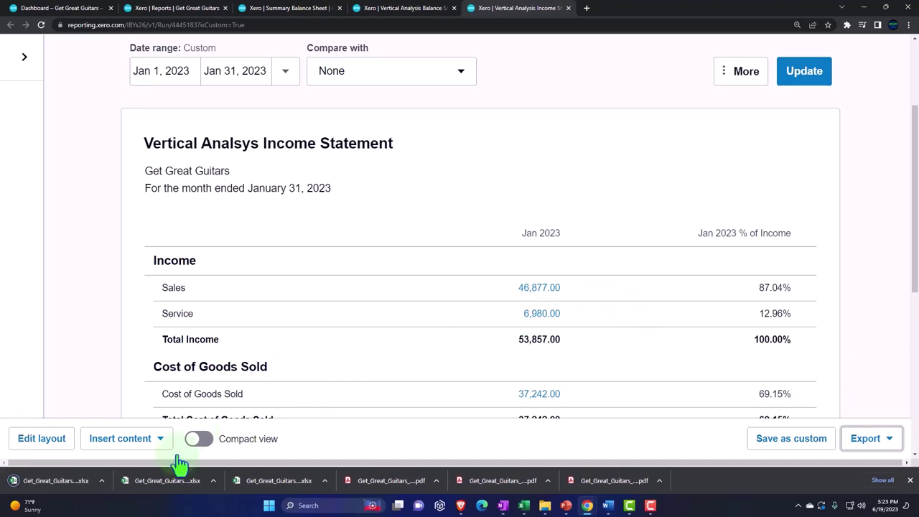
- Open the exported Vertical Analysis Income Statement workbook for editing, copy its entire worksheet, and return to the Report Jan workbook
click(57, 486)
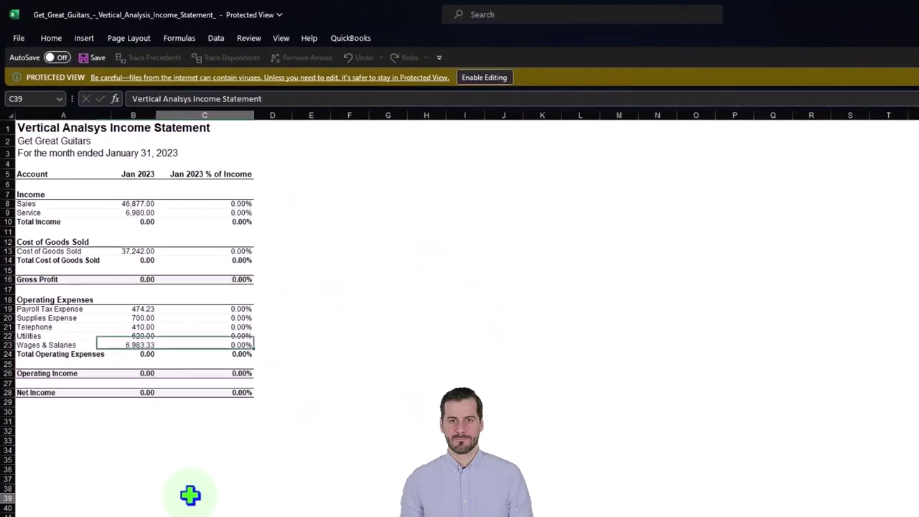
click(487, 77)
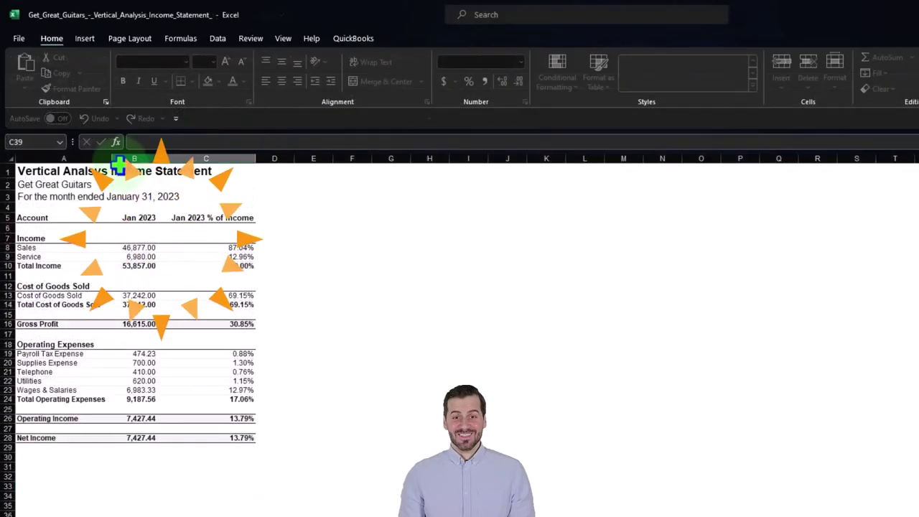
click(7, 159)
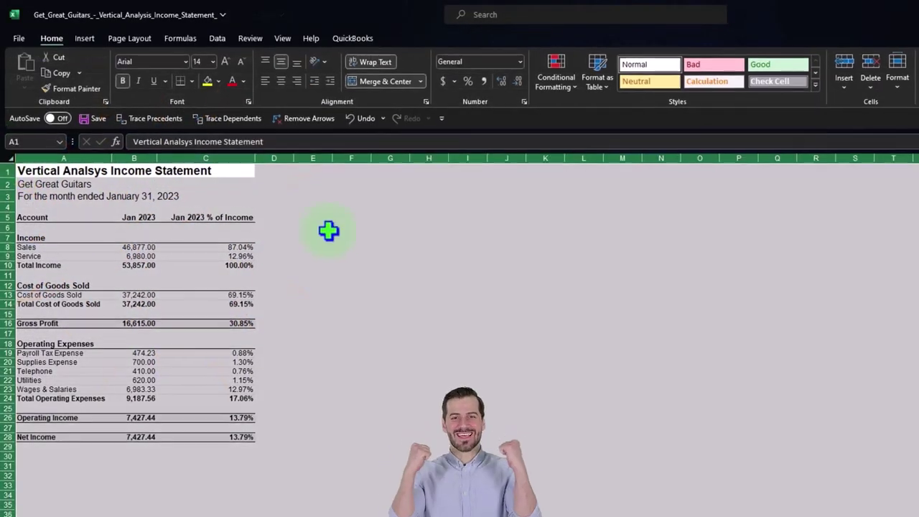
right_click(310, 205)
click(333, 237)
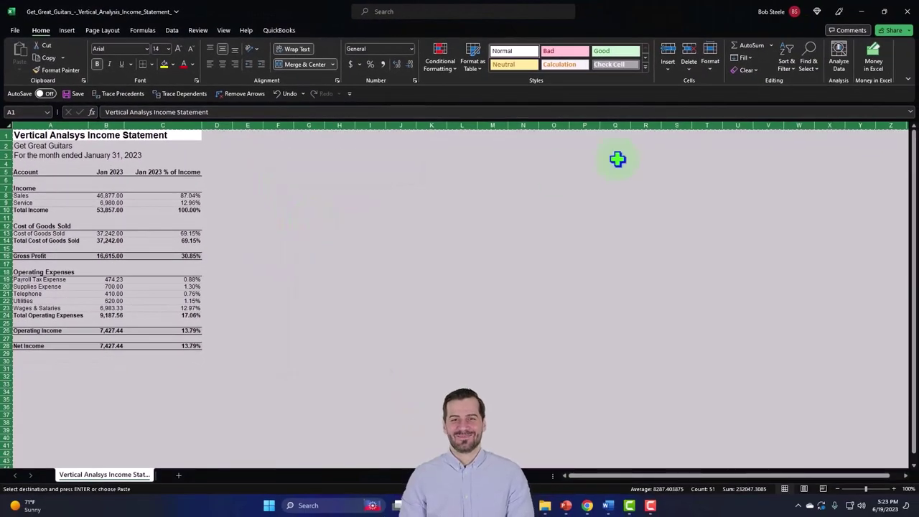
click(860, 13)
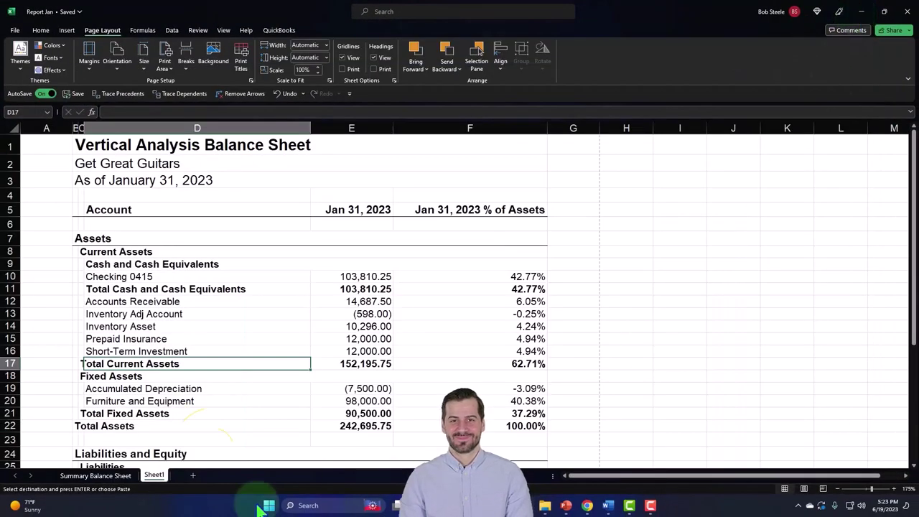
- Paste the copied Vertical Analysis Income Statement into a new worksheet and display its page breaks in normal view
click(194, 476)
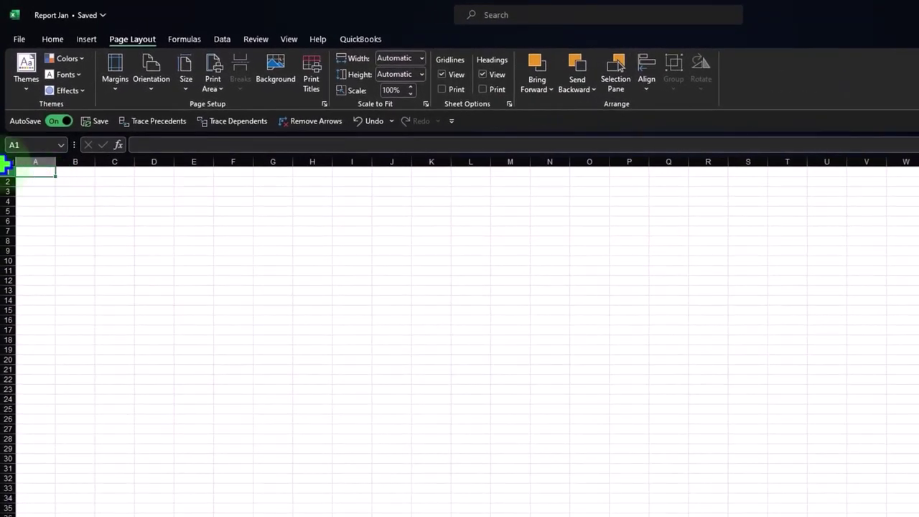
click(8, 160)
right_click(87, 208)
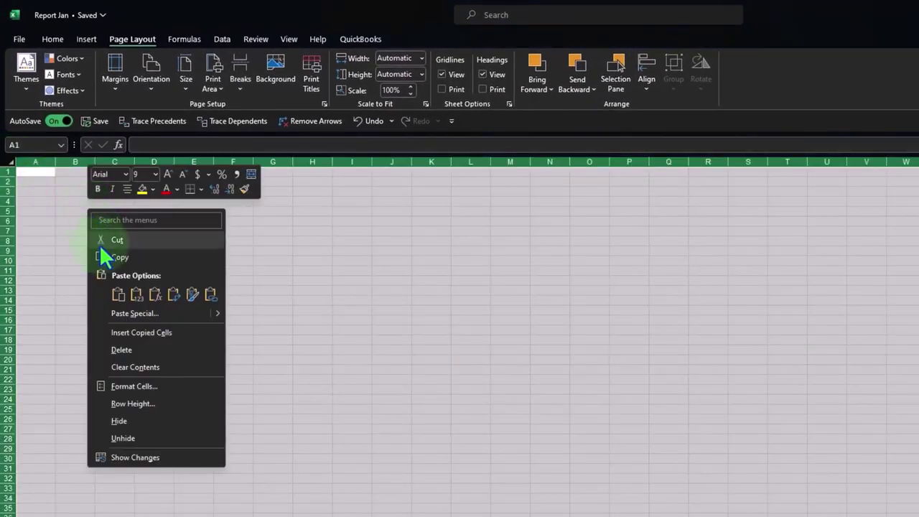
click(117, 294)
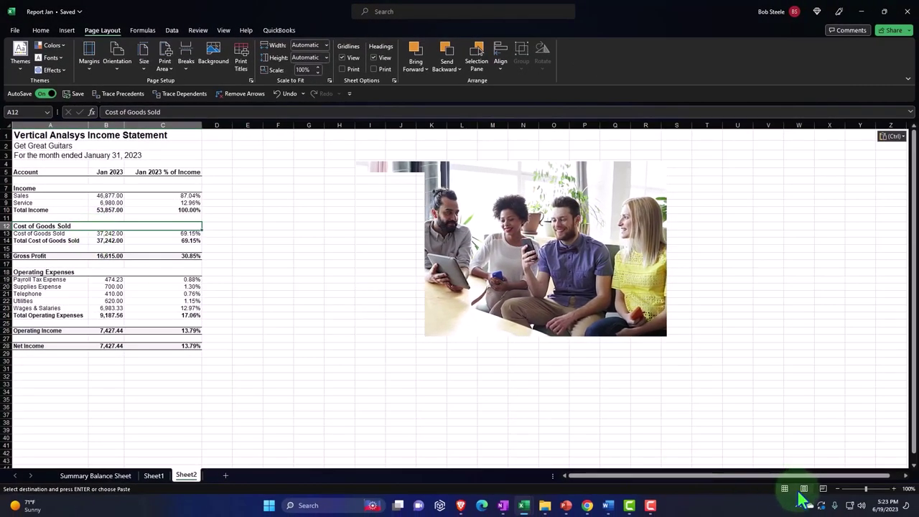
click(804, 491)
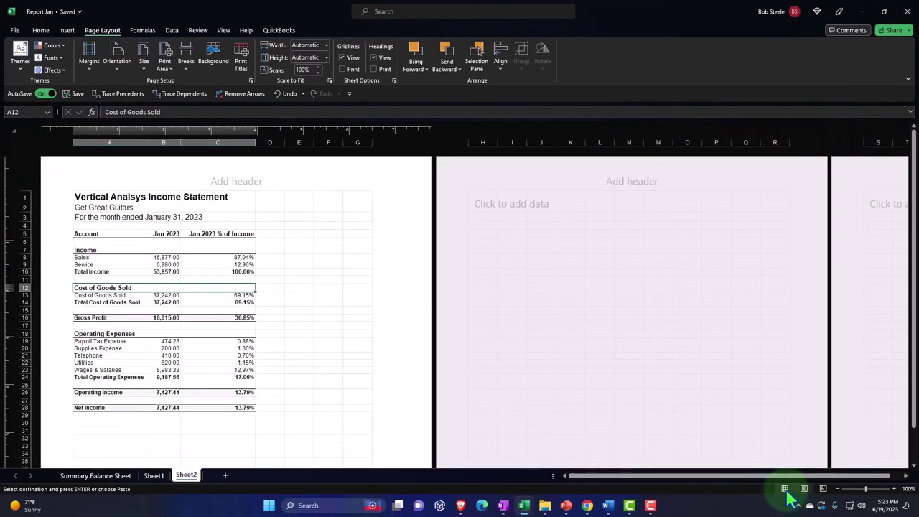
click(786, 490)
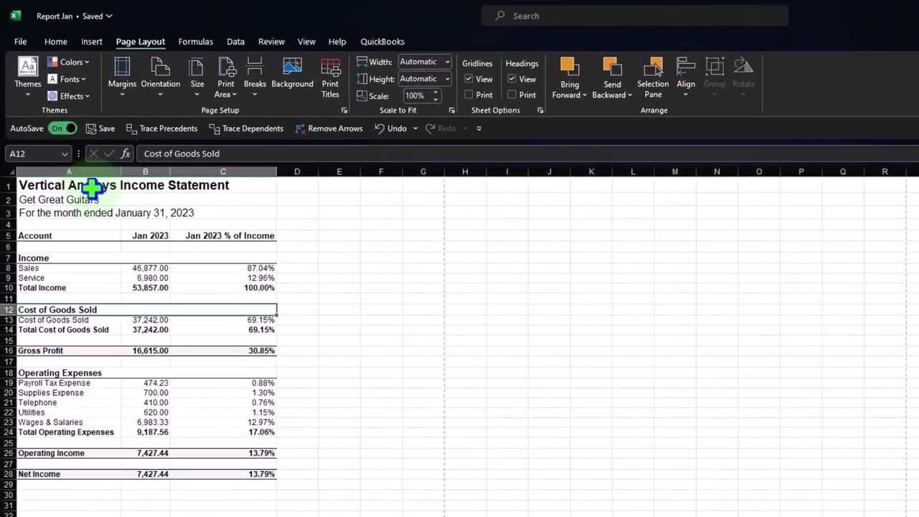
click(33, 125)
click(41, 211)
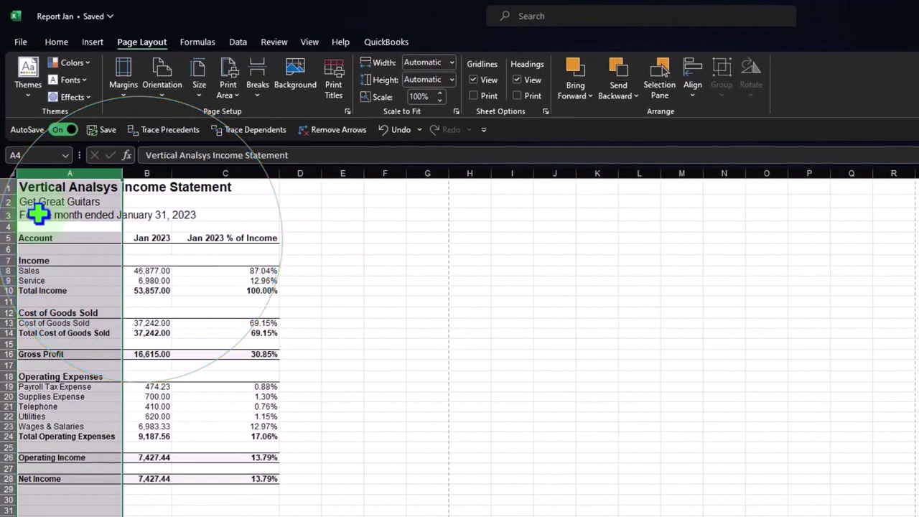
right_click(38, 213)
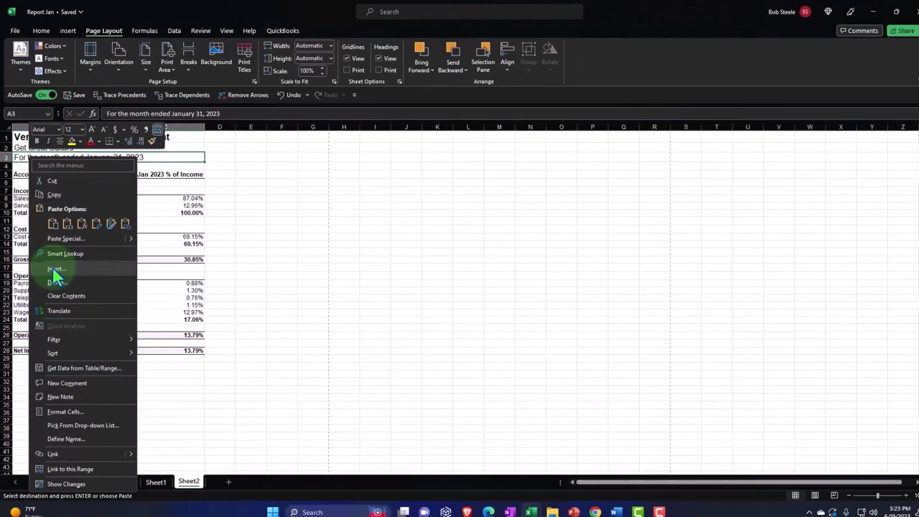
click(71, 339)
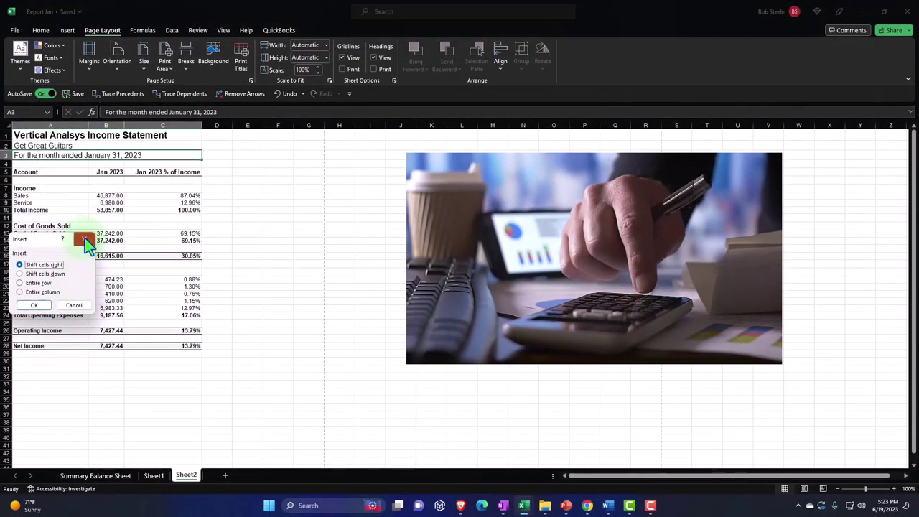
click(85, 238)
click(82, 382)
- Insert a blank margin column before the account names on the income statement sheet
scroll(82, 381, up, 4)
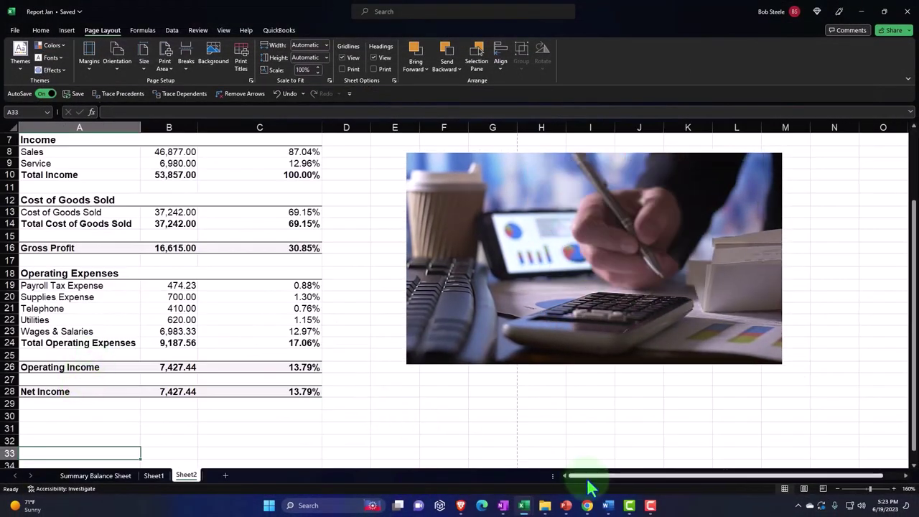
click(175, 392)
click(46, 127)
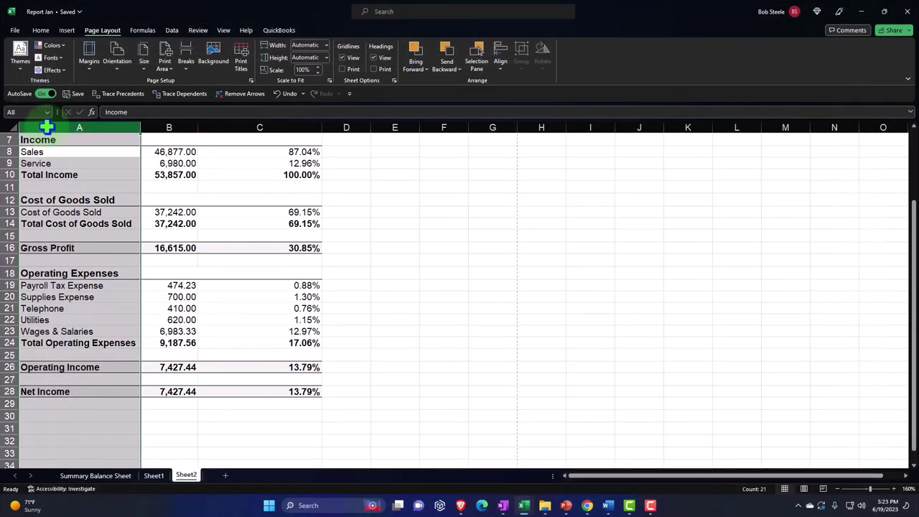
scroll(47, 217, up, 2)
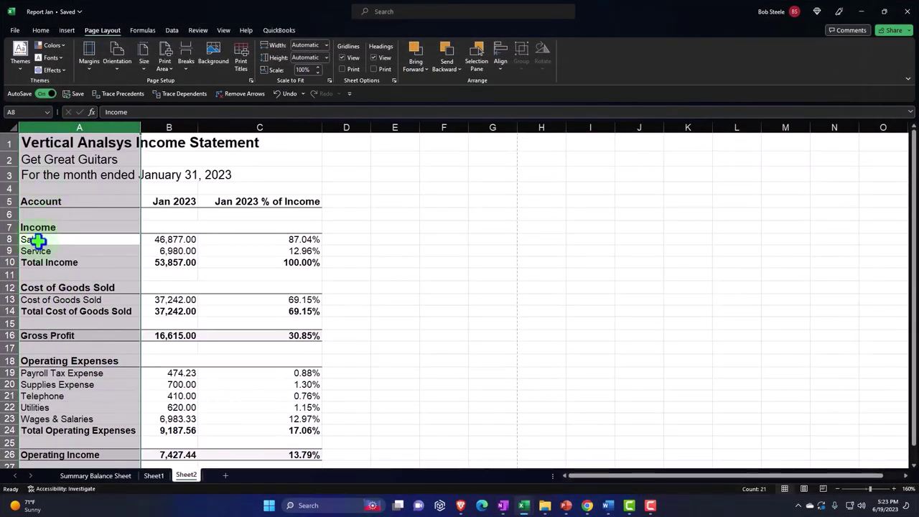
right_click(37, 241)
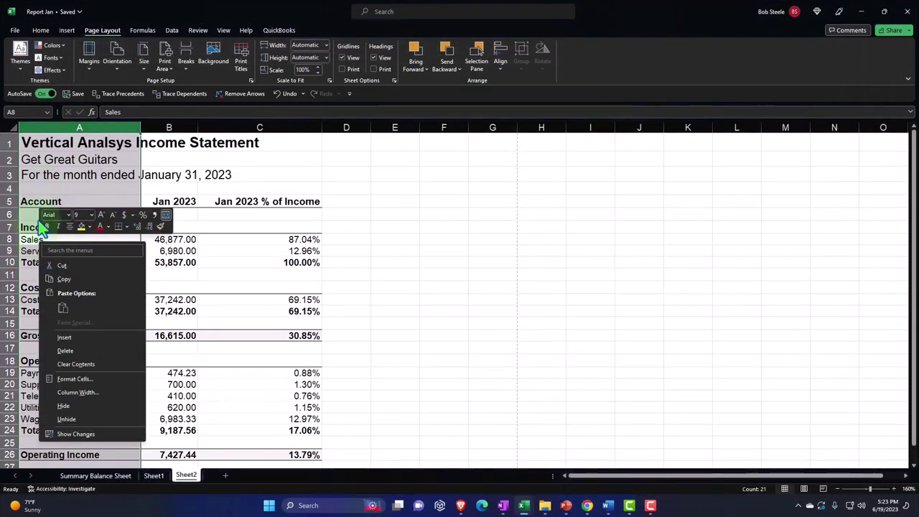
click(66, 338)
click(49, 261)
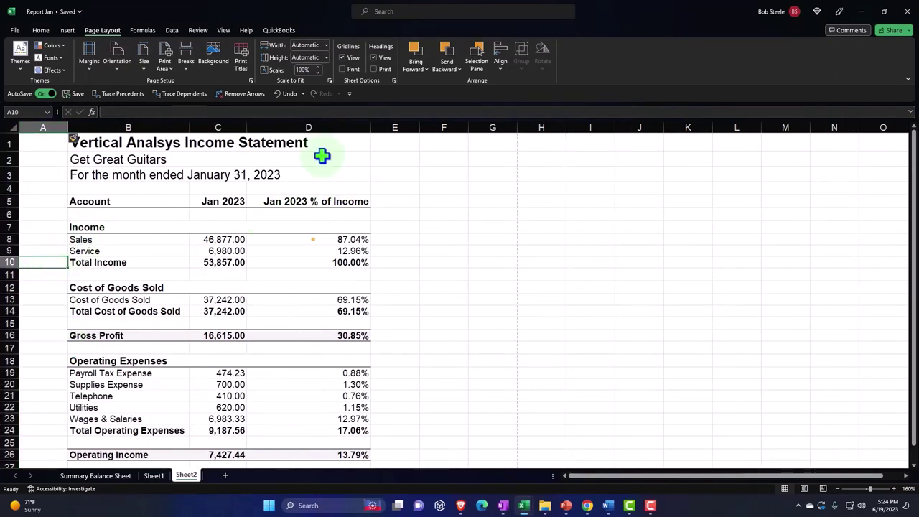
- Widen account column B of the income statement until its border clears the length of the period line
drag(190, 127, 284, 128)
click(249, 140)
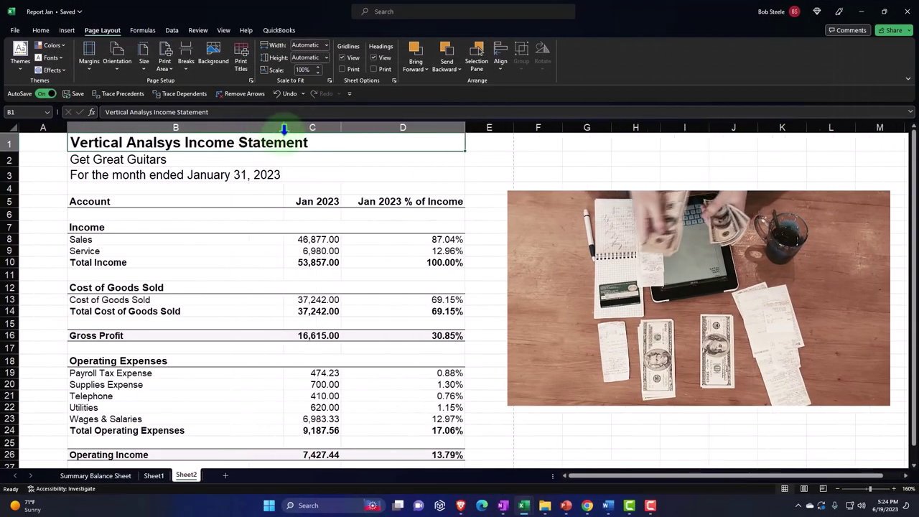
click(283, 227)
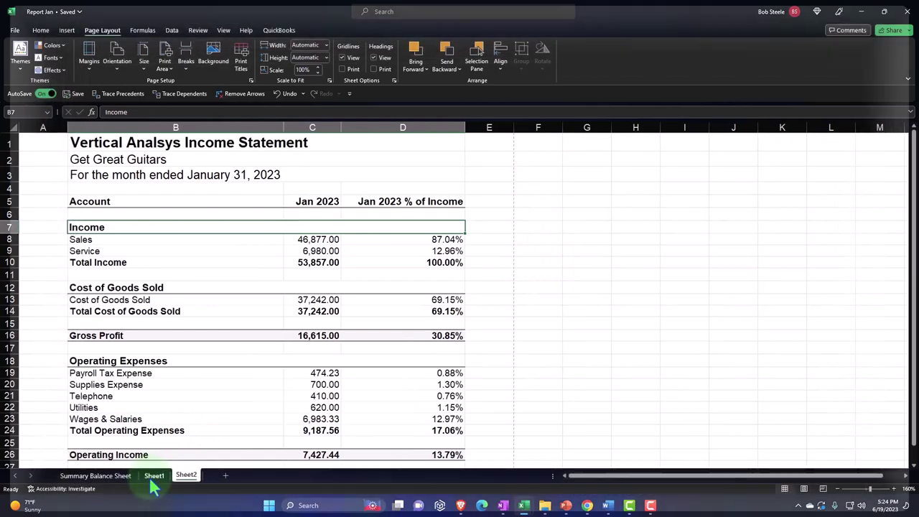
- Rename the vertical balance sheet worksheet Vert Bal Sh and the vertical income statement worksheet Vert IS
click(153, 476)
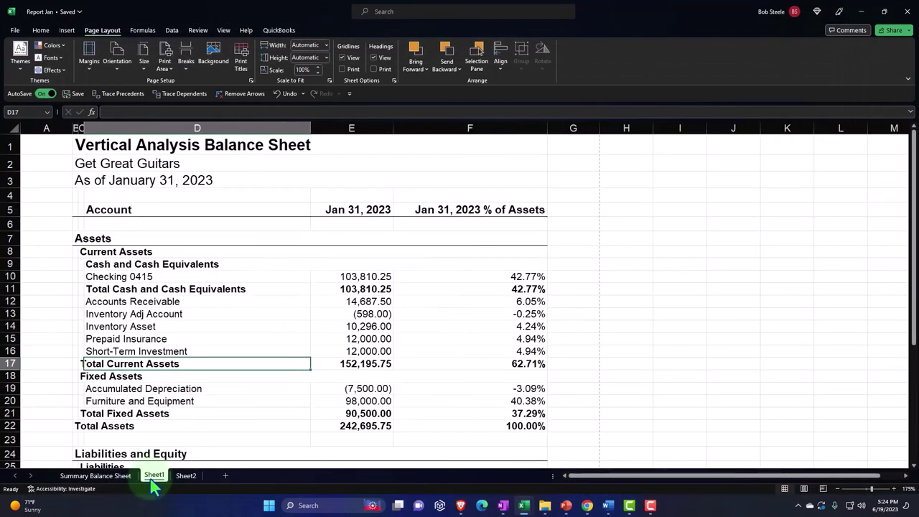
double_click(153, 477)
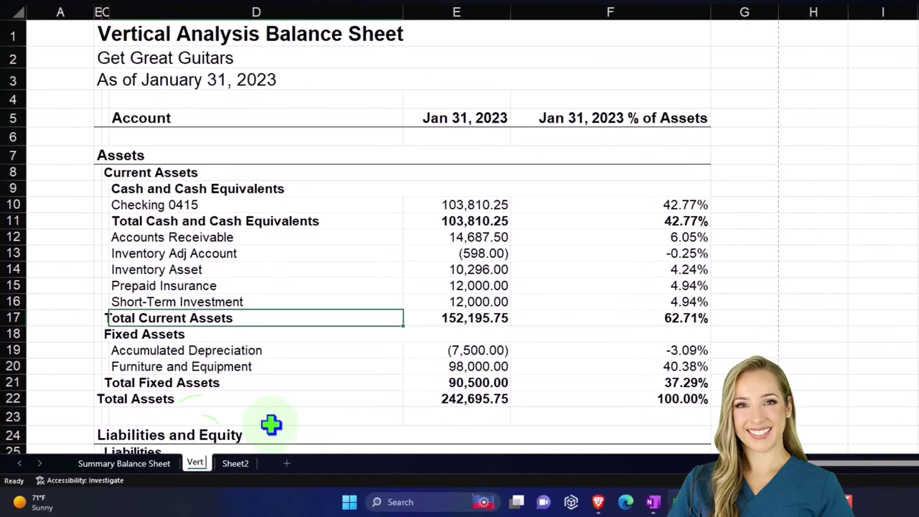
text(Vert Bal Sh)
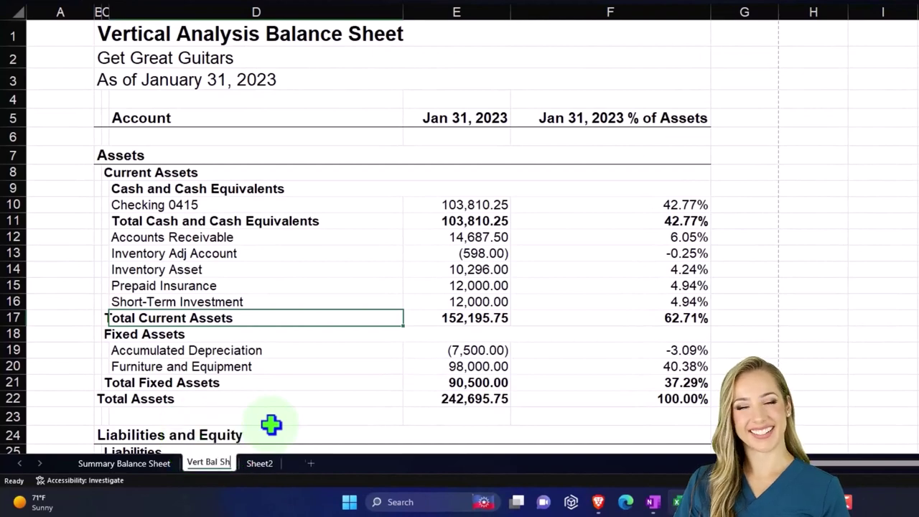
click(271, 420)
double_click(259, 463)
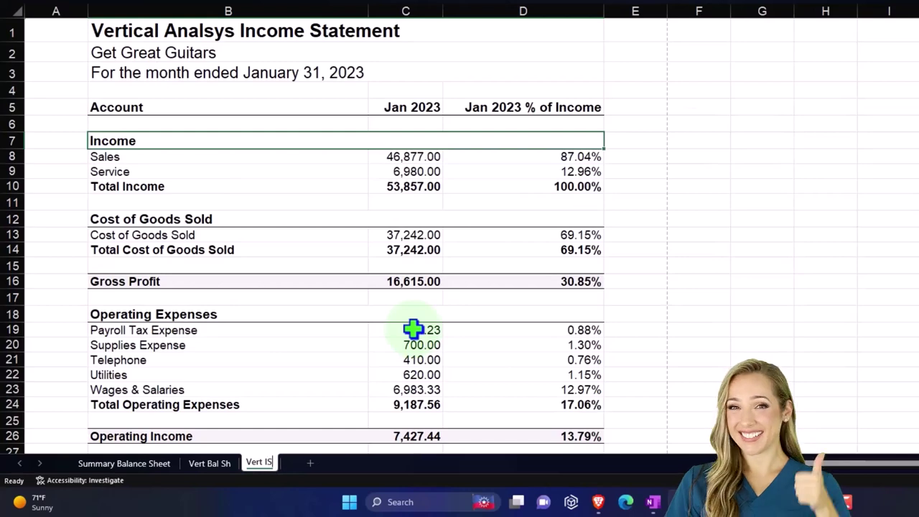
click(445, 273)
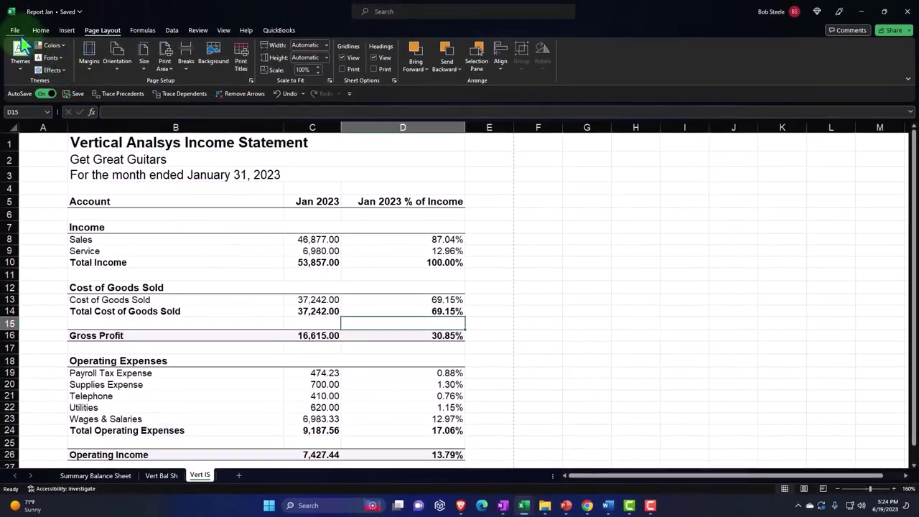
- Open the print settings for the Report Jan workbook and choose CutePDF Writer as the printer
click(14, 30)
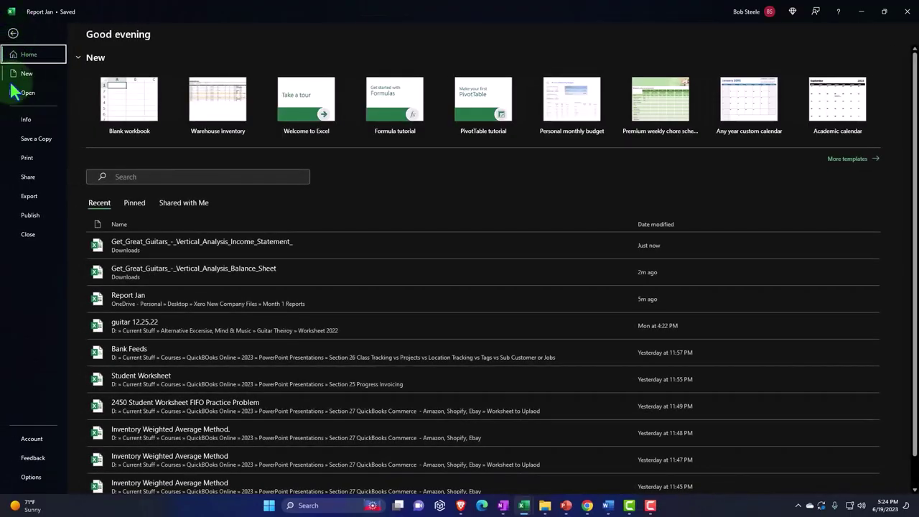
click(28, 158)
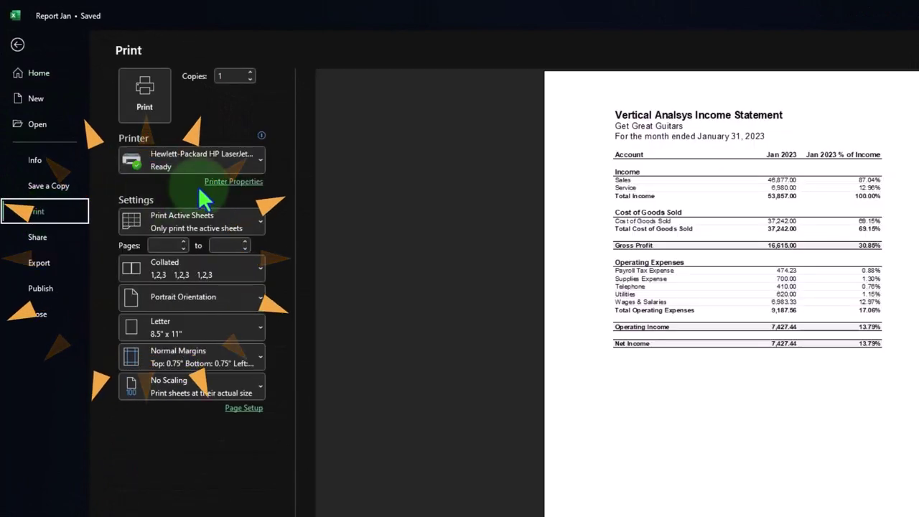
click(234, 154)
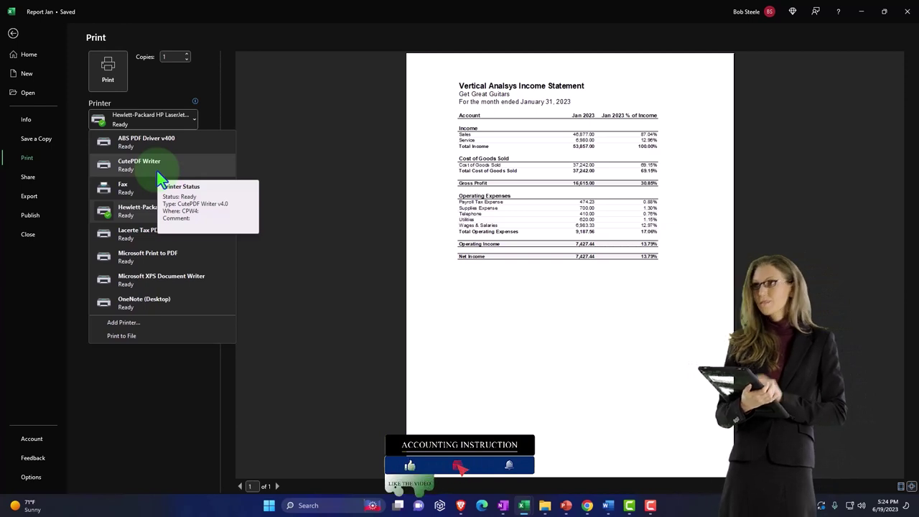
click(328, 174)
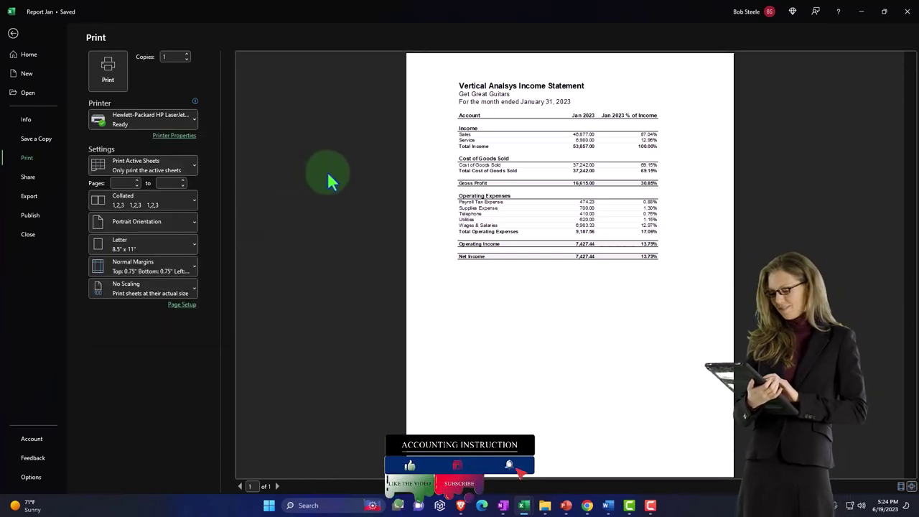
click(328, 174)
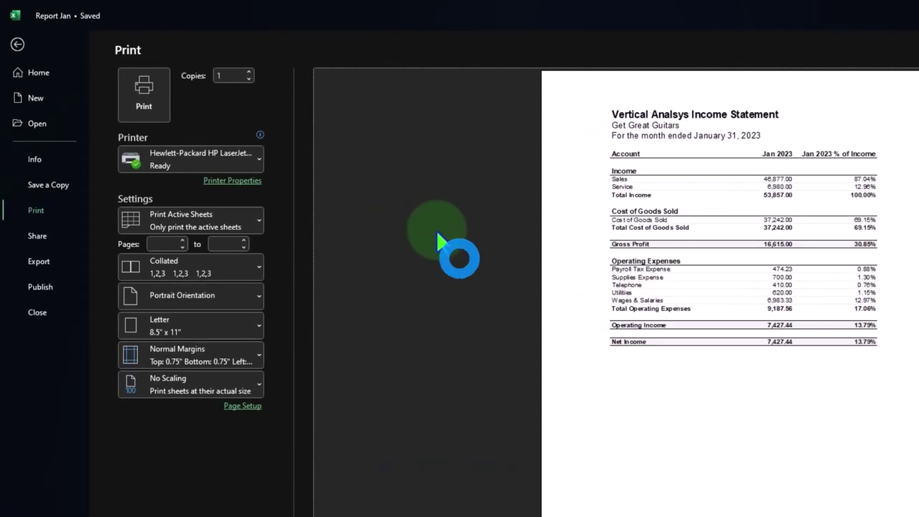
click(437, 230)
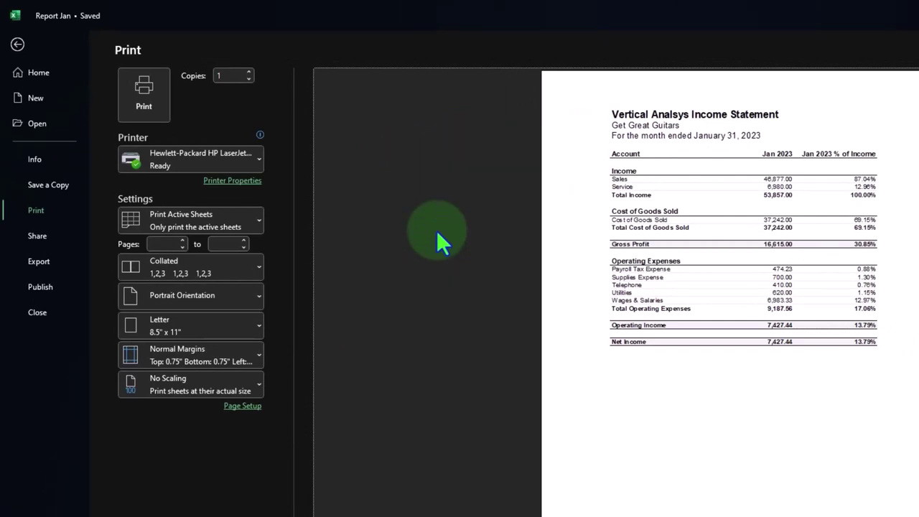
click(256, 160)
click(256, 159)
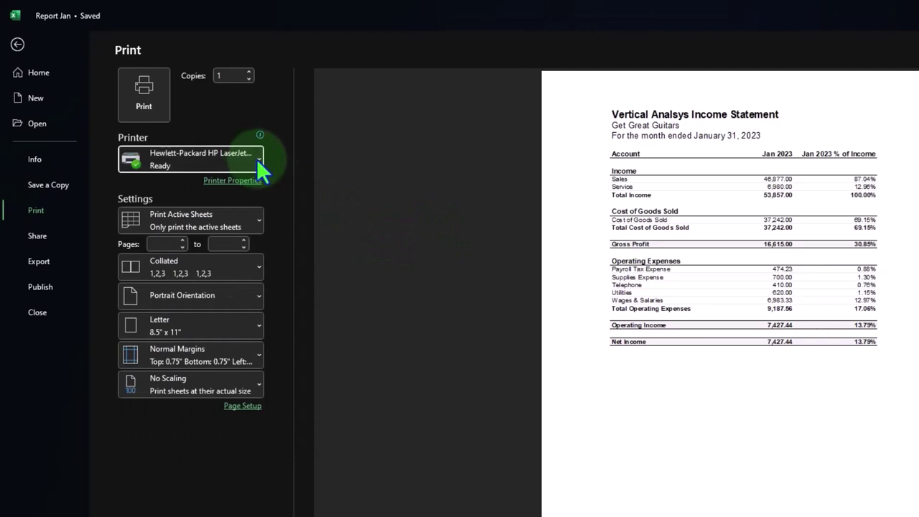
click(256, 158)
click(205, 219)
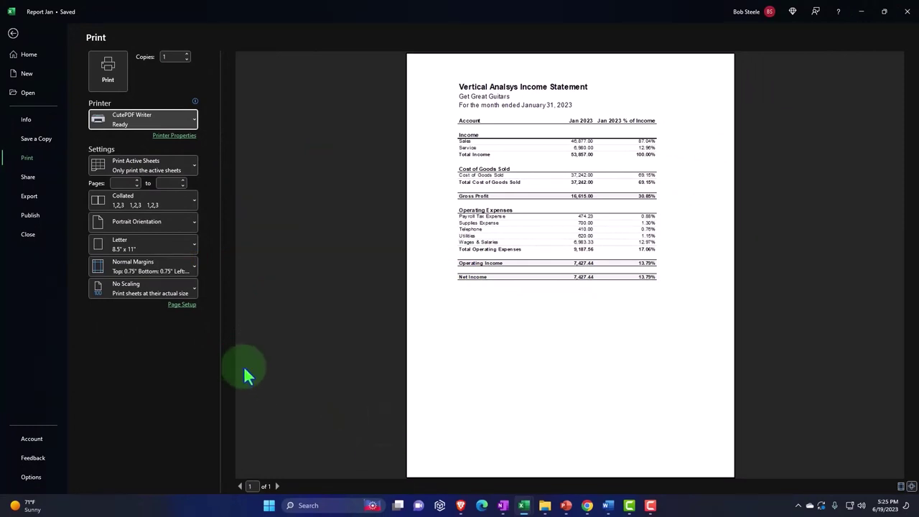
- Set the print range to the entire workbook and preview each of its report pages
click(193, 170)
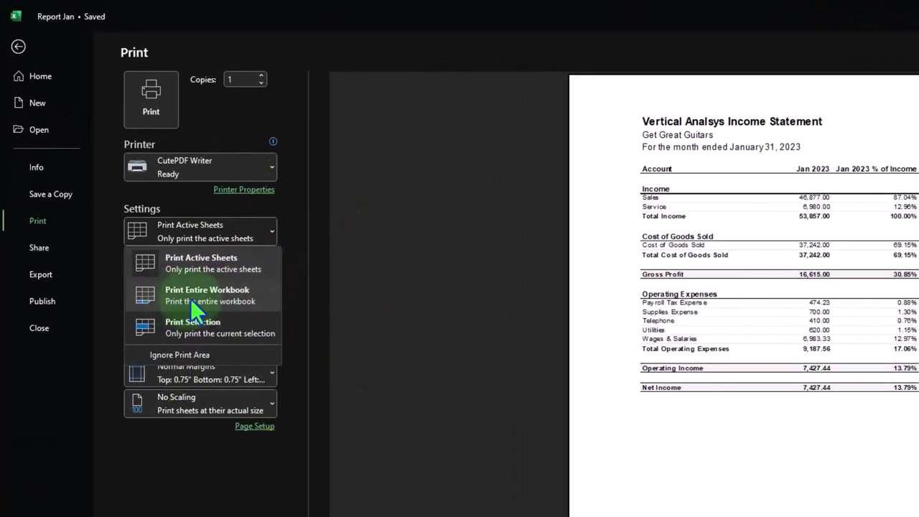
click(190, 298)
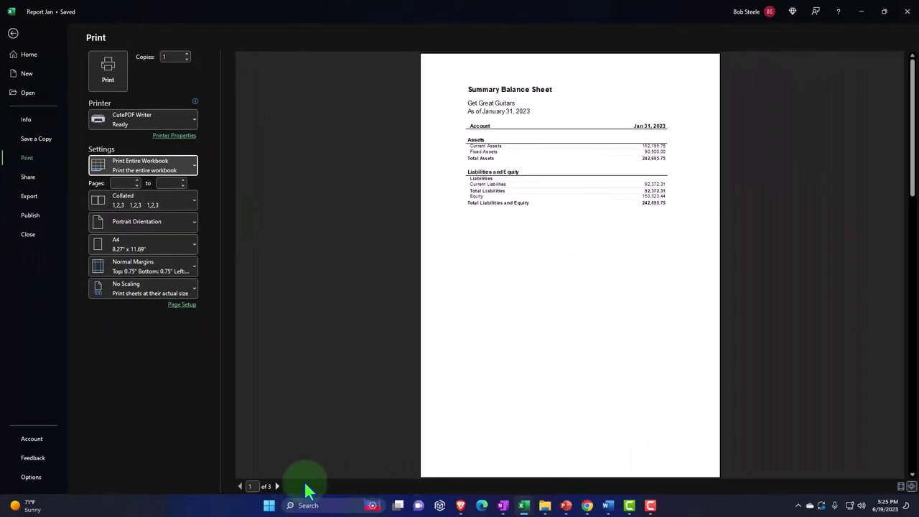
click(277, 487)
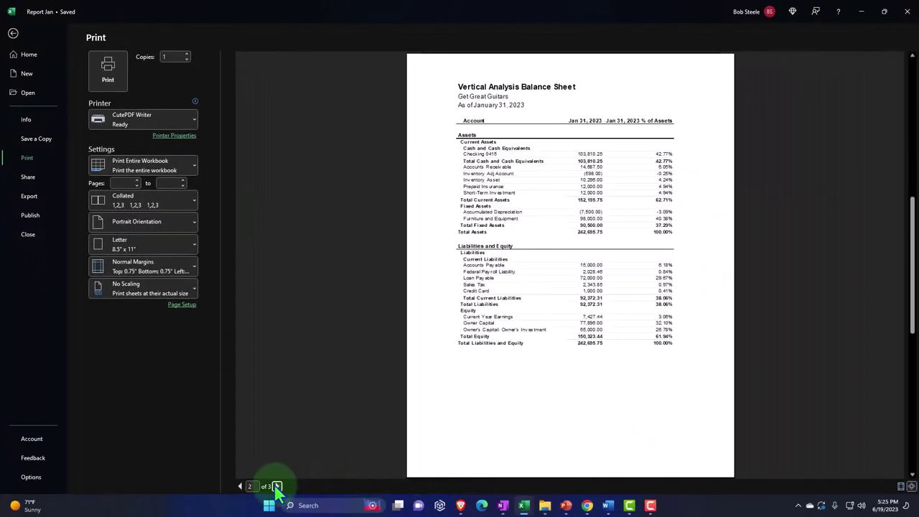
click(277, 486)
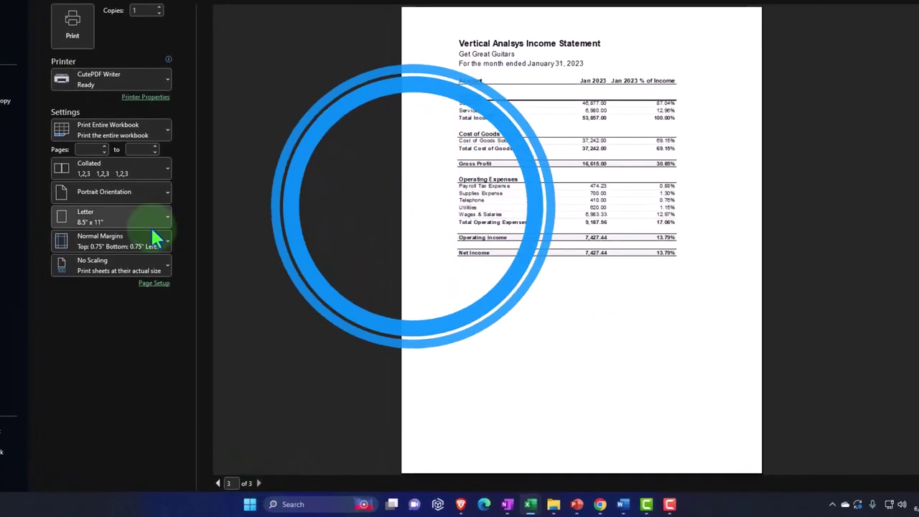
- Print the entire workbook to a PDF named Report Jan in the Month 1 Reports folder under Xero New Company Files
click(86, 40)
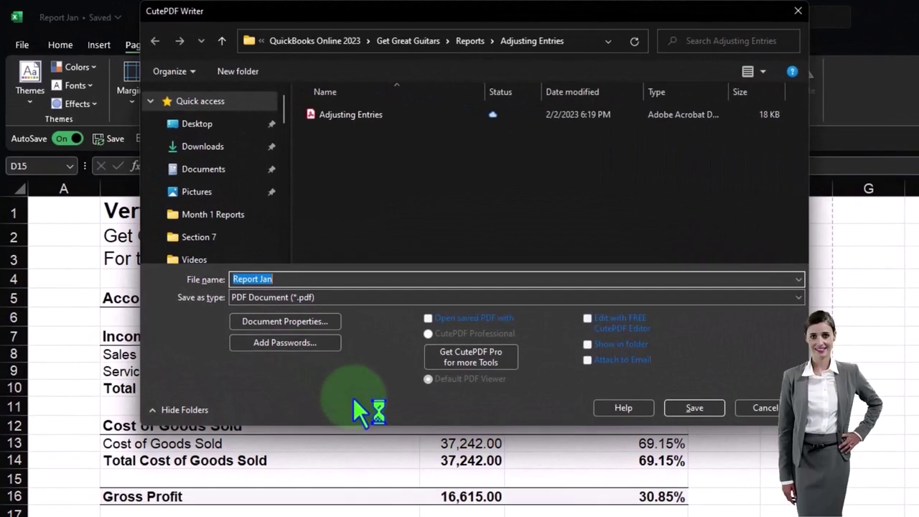
click(190, 192)
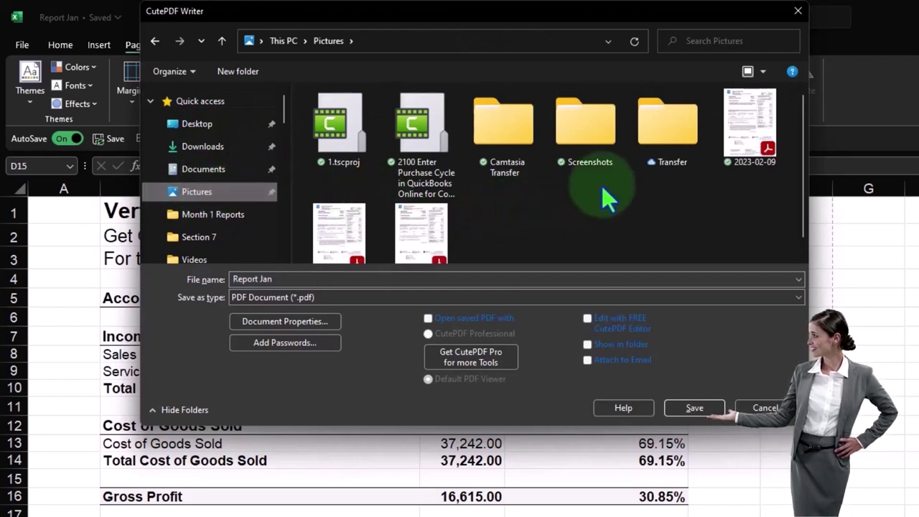
click(189, 125)
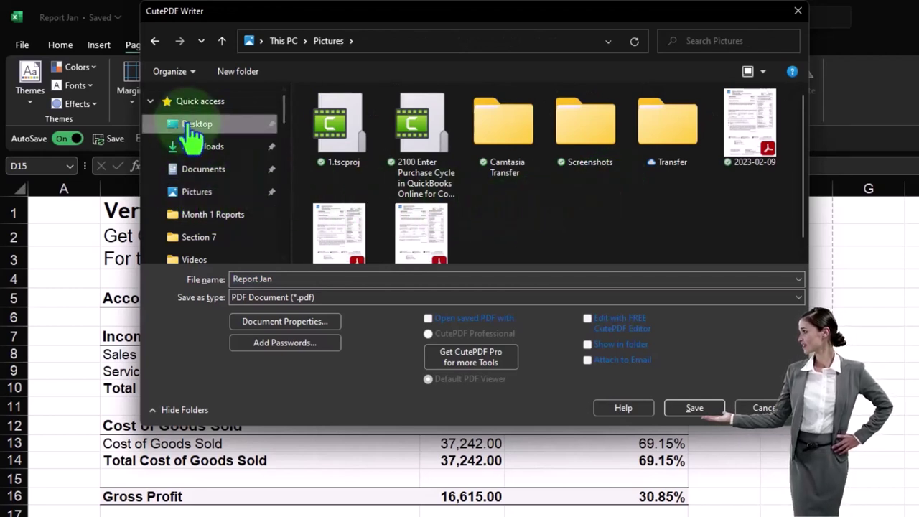
scroll(420, 197, down, 3)
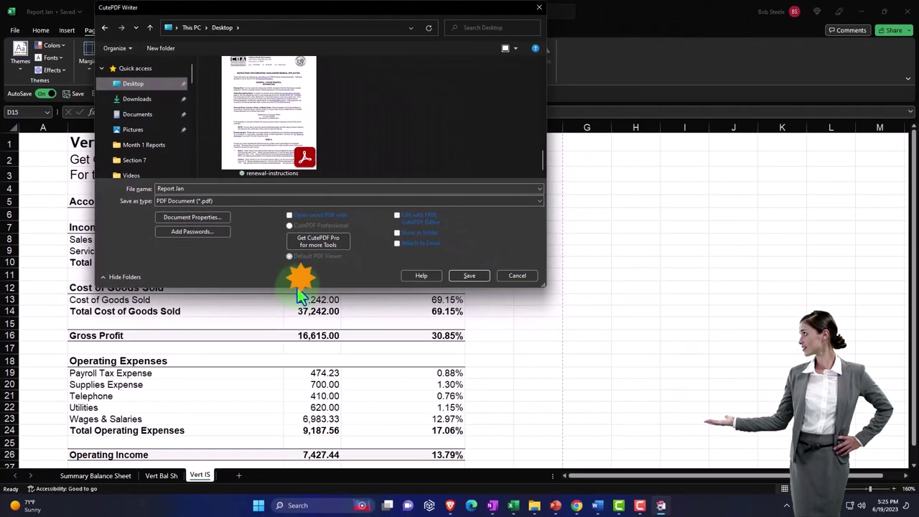
drag(299, 289, 304, 409)
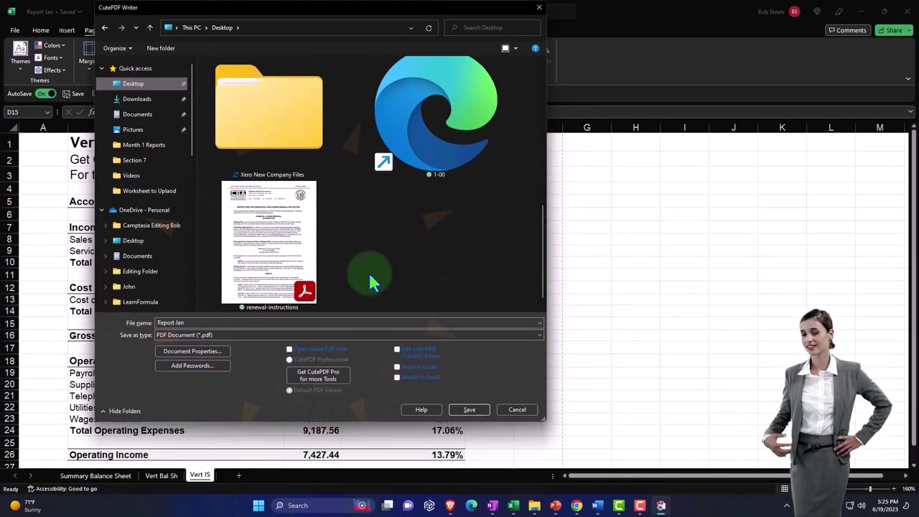
scroll(371, 264, up, 5)
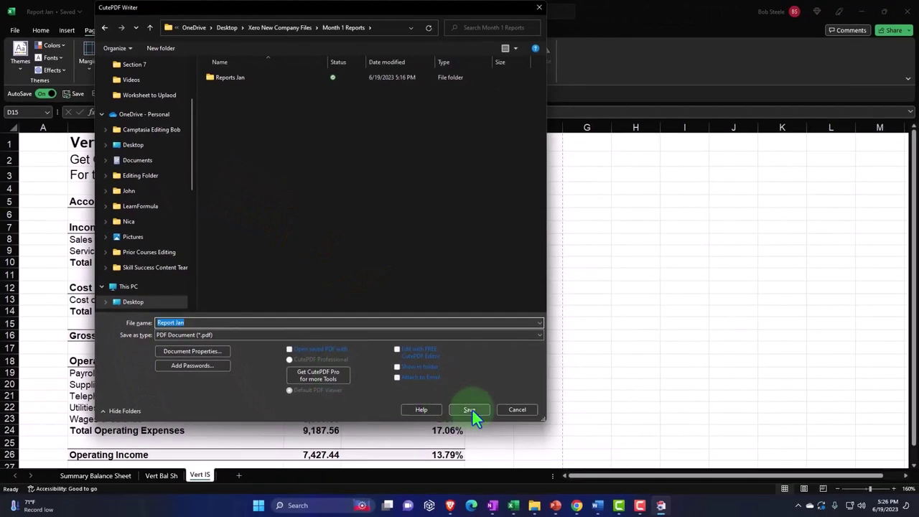
click(470, 409)
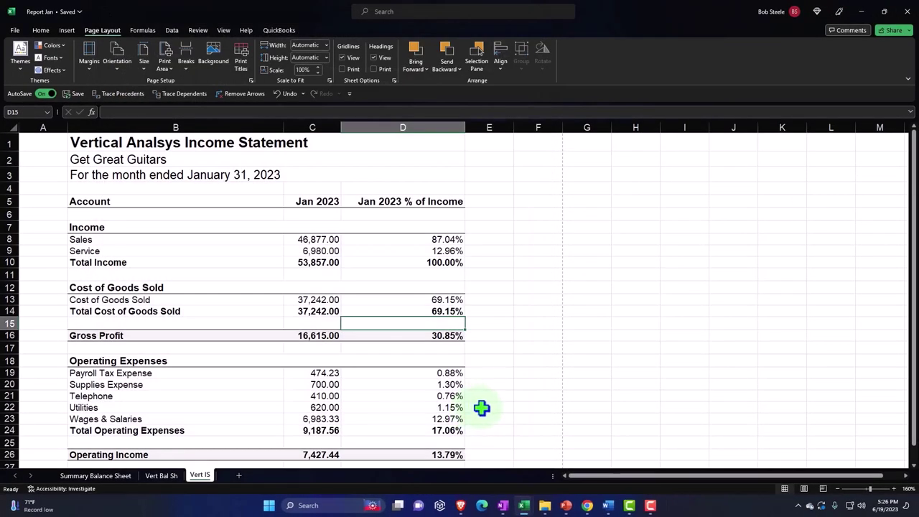
- Open the Report Jan PDF from the Month 1 Reports folder in Adobe Acrobat Reader and collapse the tools pane
mouse_move(545, 505)
click(674, 467)
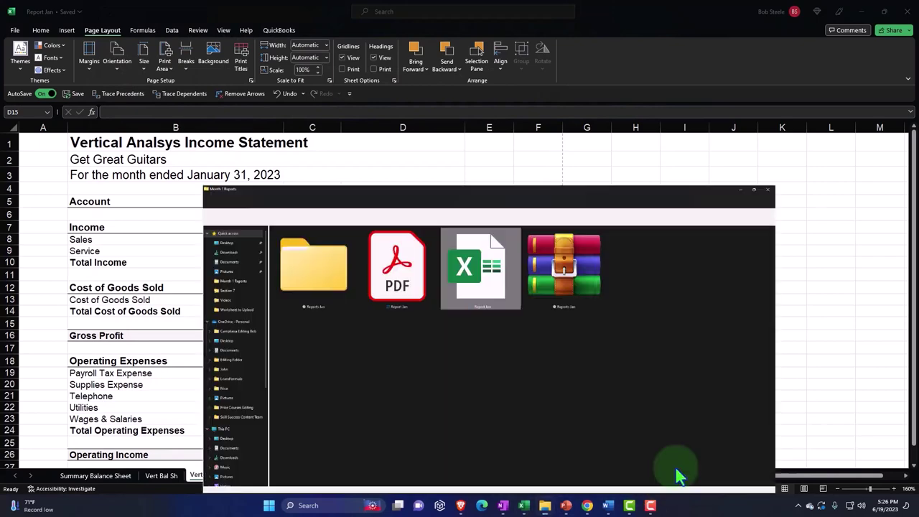
click(494, 321)
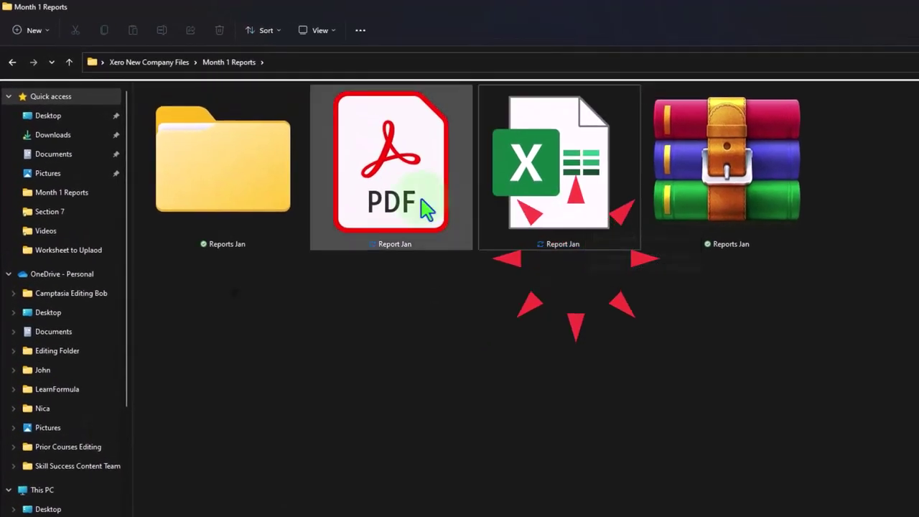
click(422, 203)
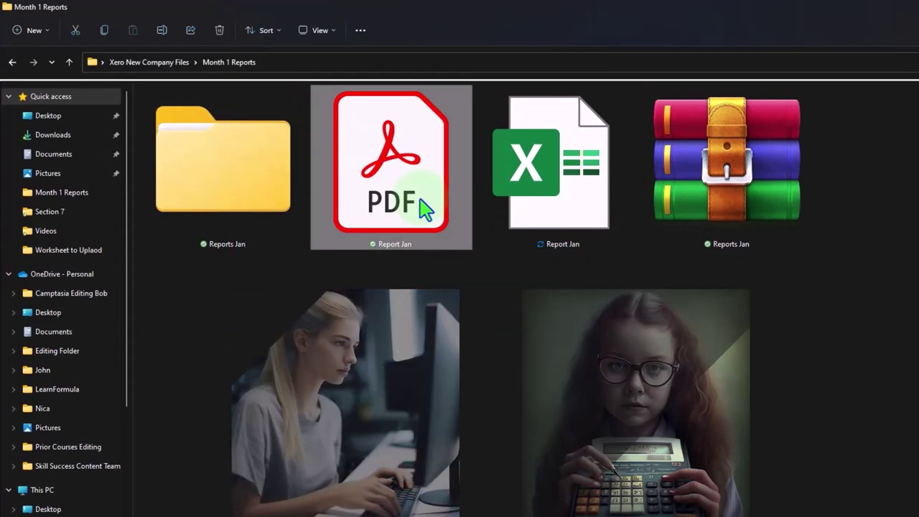
double_click(425, 208)
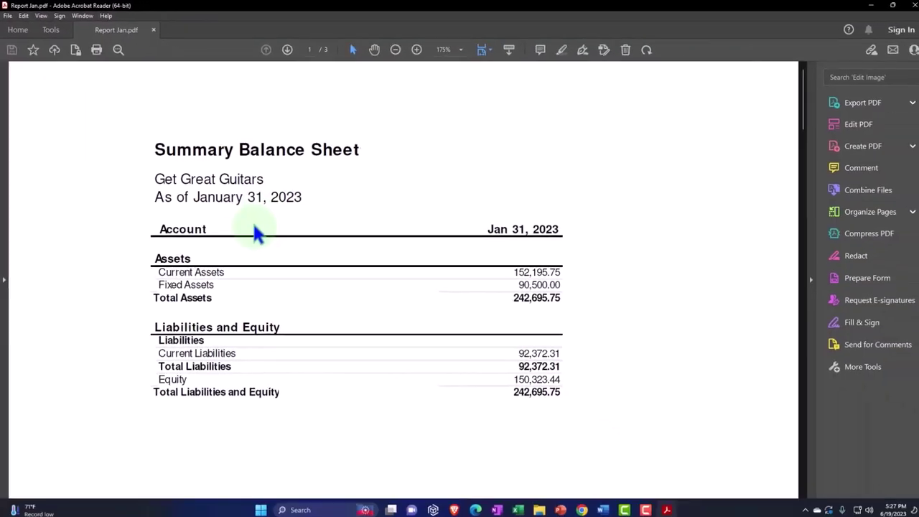
scroll(696, 295, down, 1)
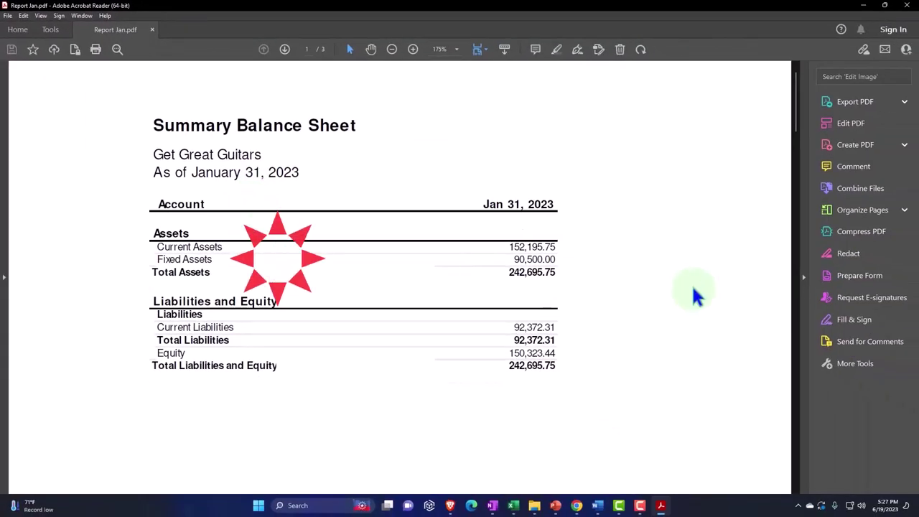
click(802, 278)
- Examine the Report Jan PDF from the summary balance sheet through the vertical analysis balance sheet and income statement
scroll(550, 318, down, 5)
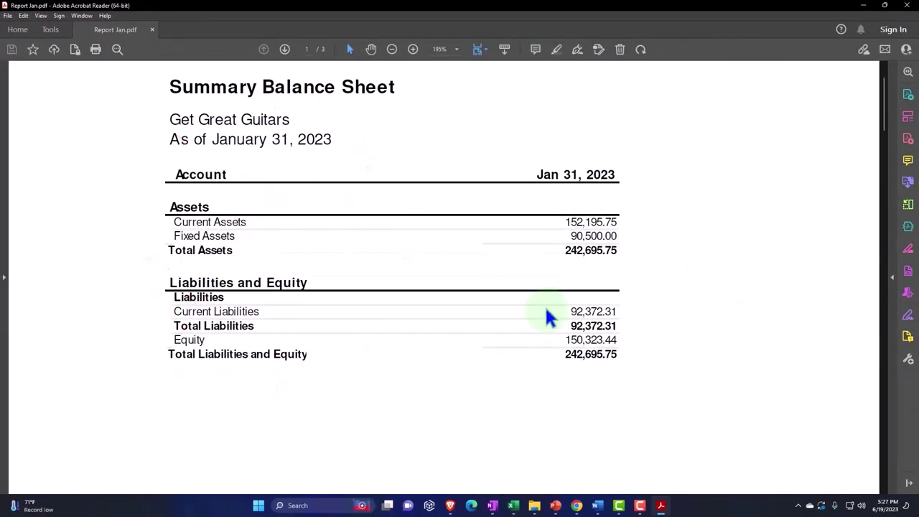
scroll(548, 317, down, 2)
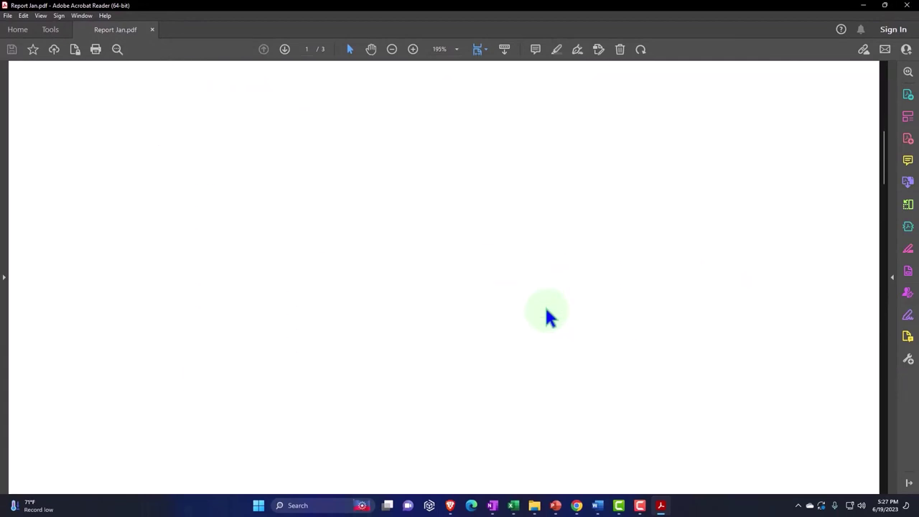
scroll(546, 311, down, 10)
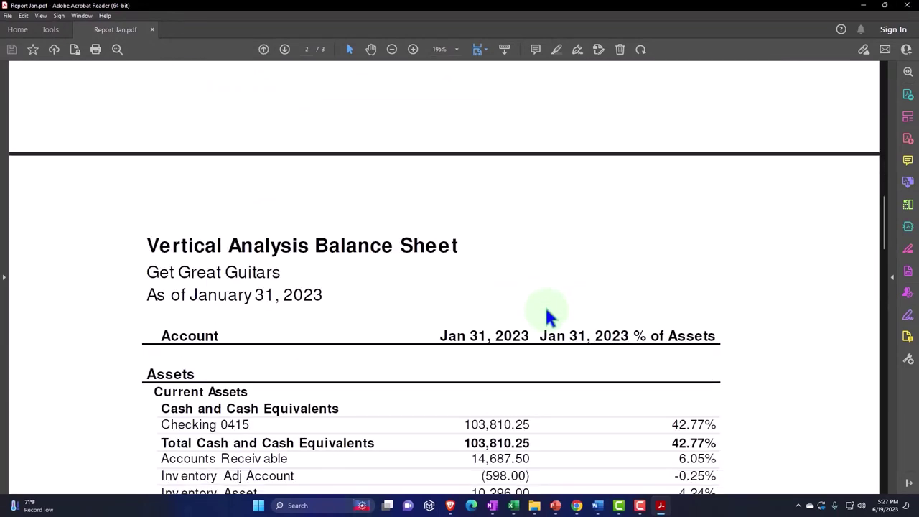
scroll(545, 310, down, 12)
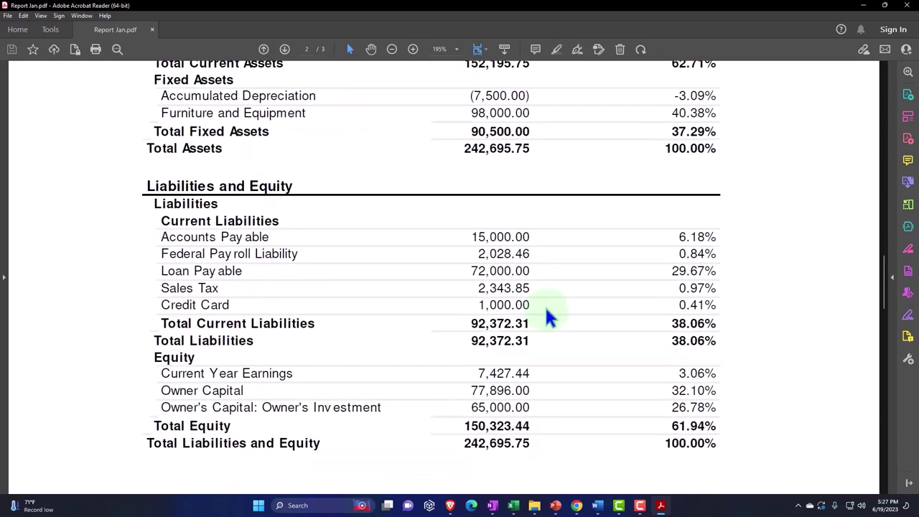
click(547, 316)
scroll(548, 318, down, 12)
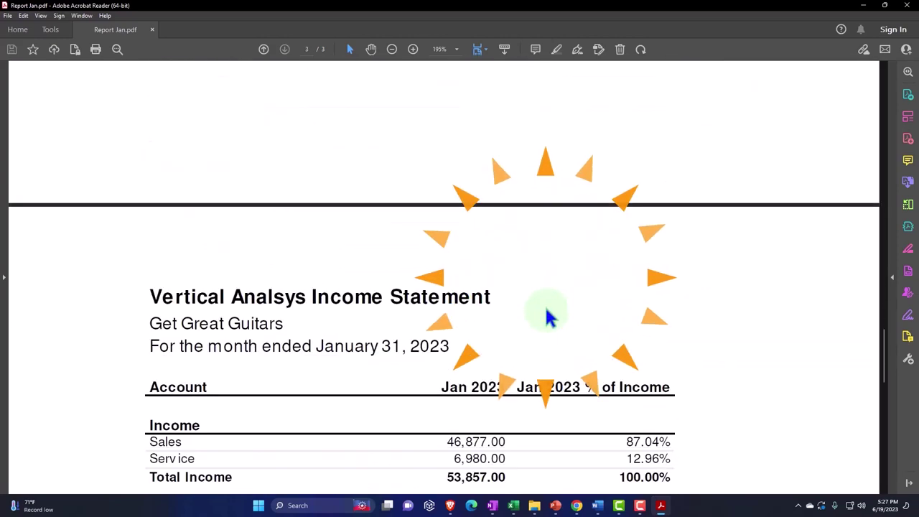
scroll(547, 316, down, 10)
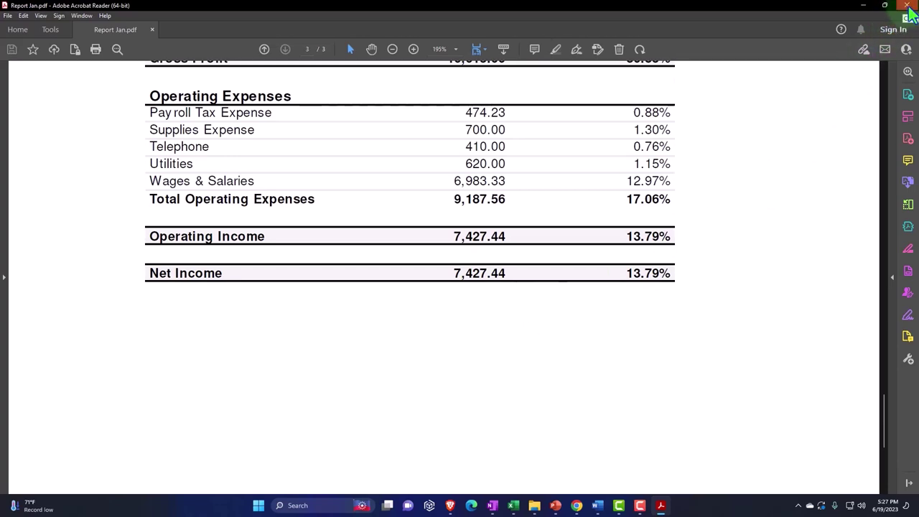
scroll(683, 245, up, 10)
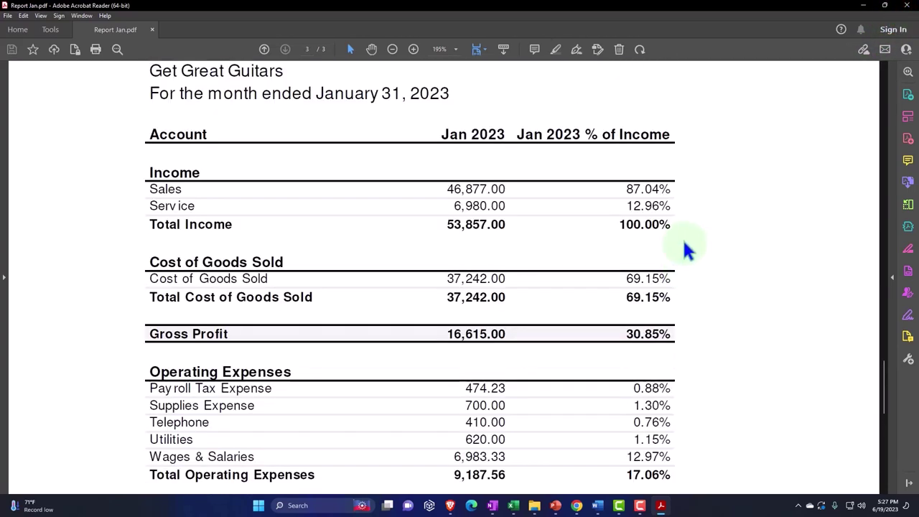
click(685, 244)
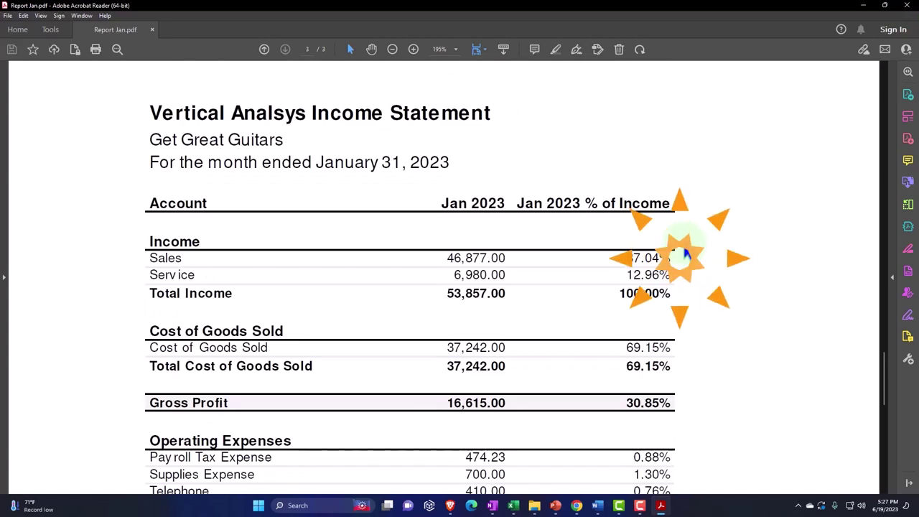